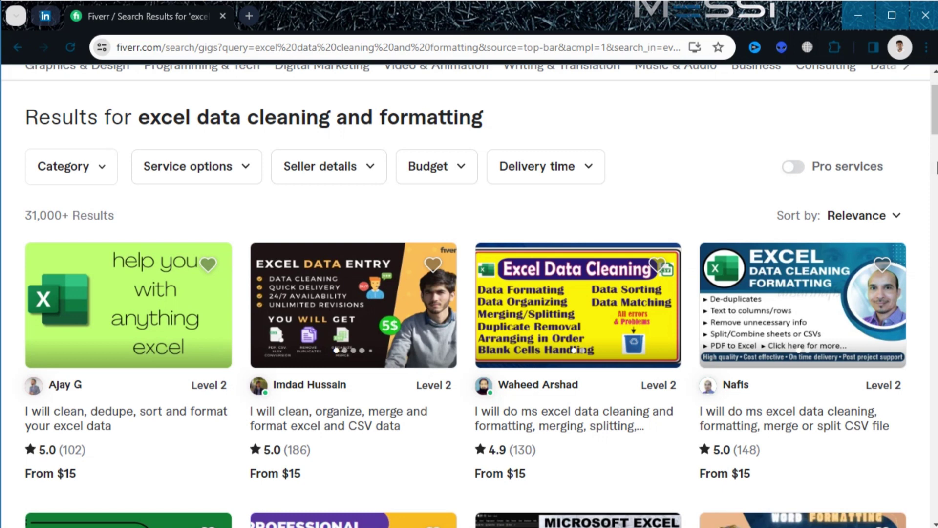
Review the Fiverr search results for "excel data cleaning and formatting", highlighting the search phrase in the results heading
scroll(793, 119, up, 2)
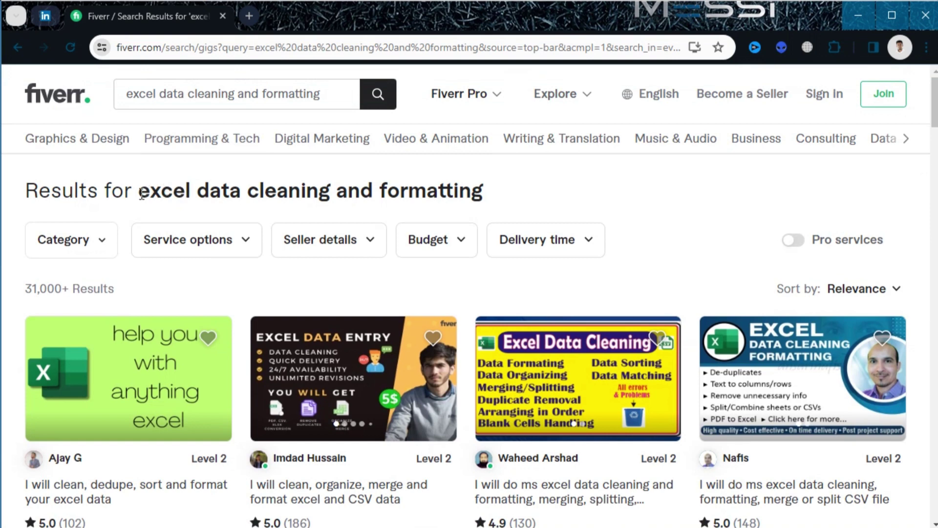
drag(138, 191, 494, 197)
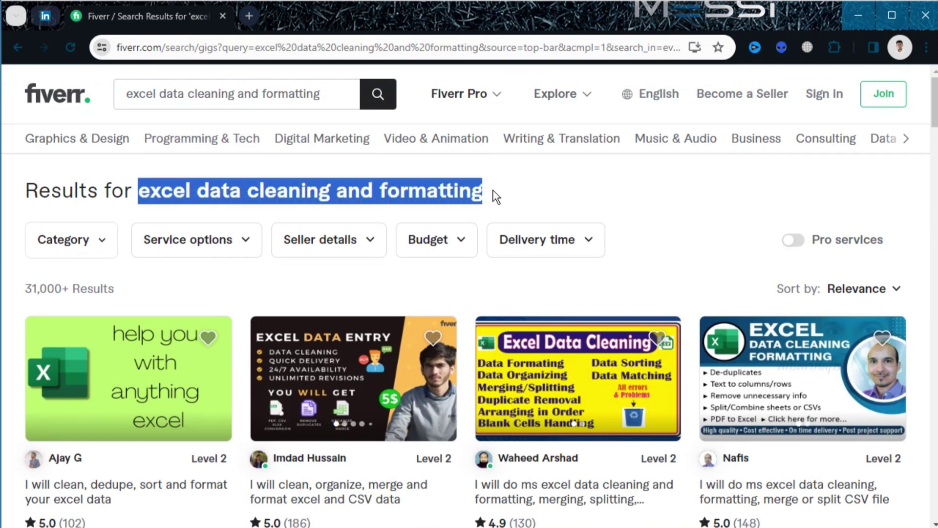
scroll(607, 300, down, 5)
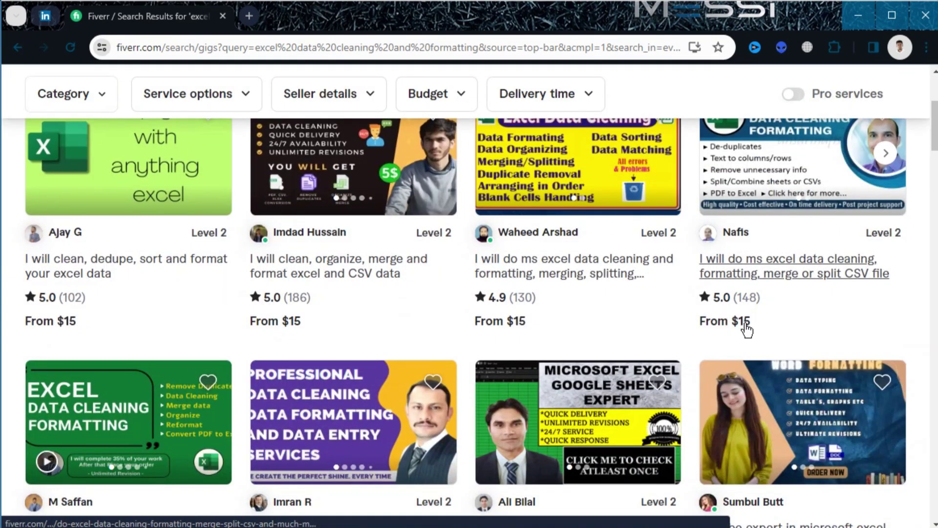
scroll(741, 324, up, 2)
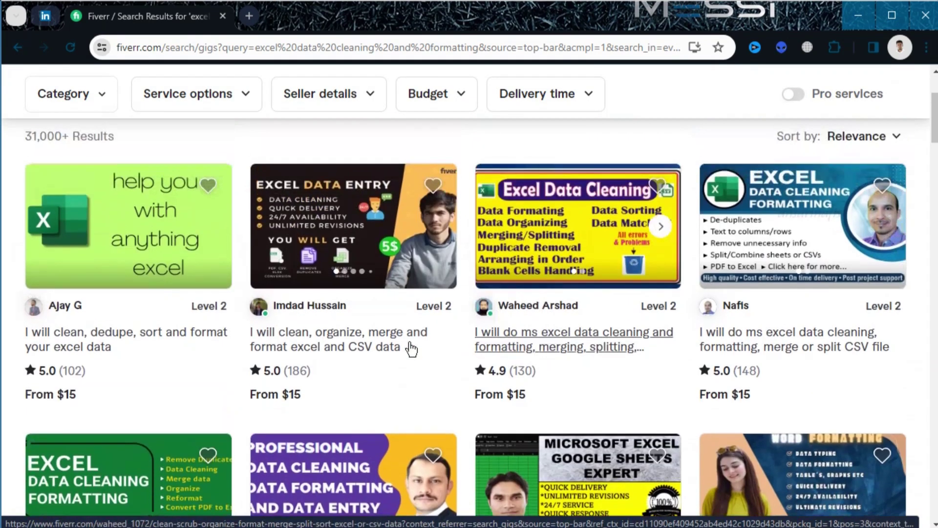
Open the gigs for cleaning, organizing, merging Excel and CSV data and for MS Excel data cleaning, merging, splitting in separate tabs
drag(289, 367, 302, 369)
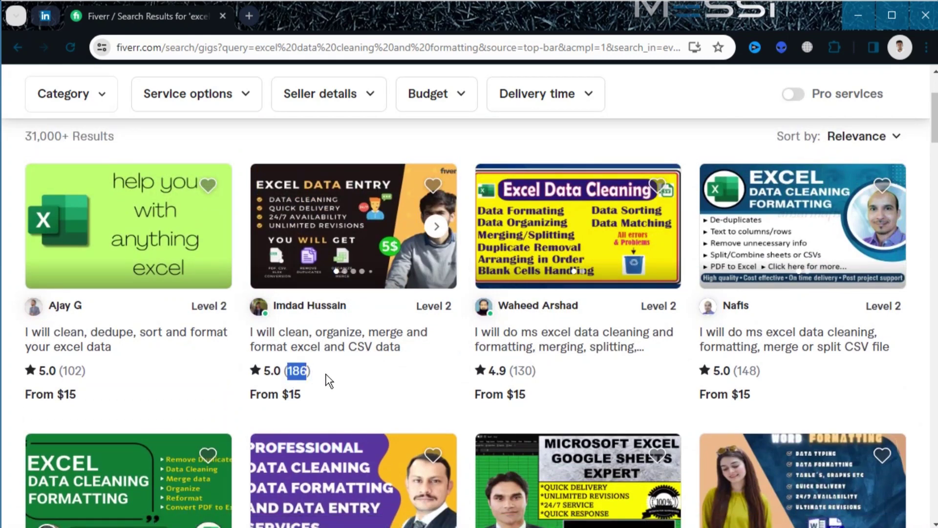
click(334, 346)
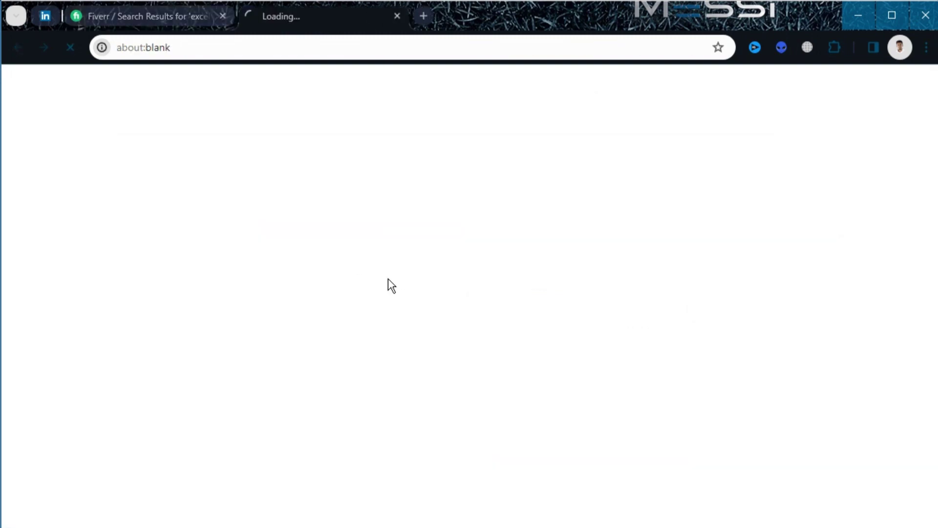
click(165, 14)
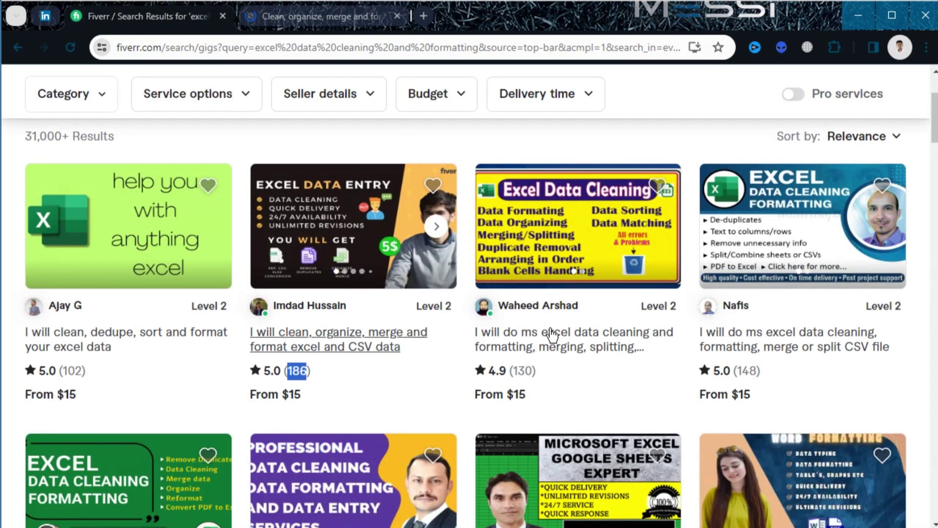
click(628, 333)
Open the gigs "clean excel spreadsheet, excel data cleaning, data cleanup" and "excel data cleaning formatting editing and removing" duplicates in separate tabs
scroll(674, 332, down, 5)
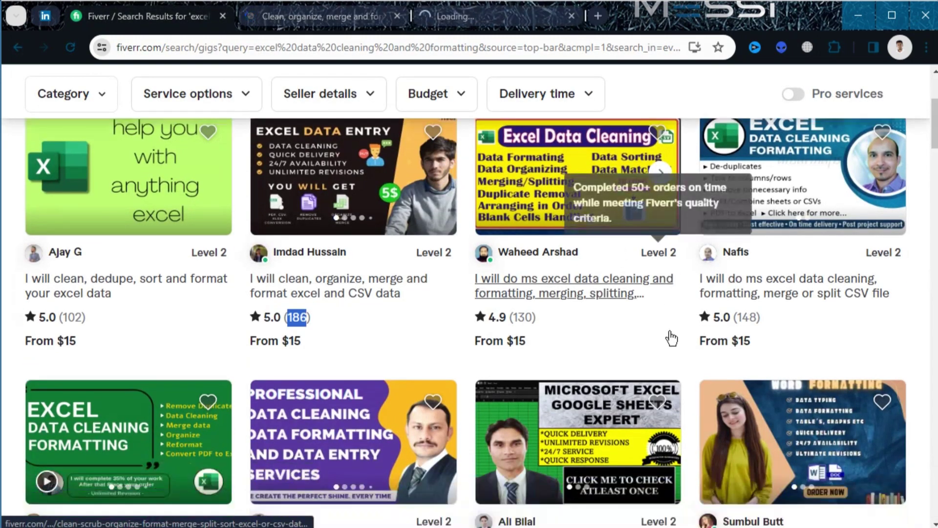
scroll(691, 339, down, 6)
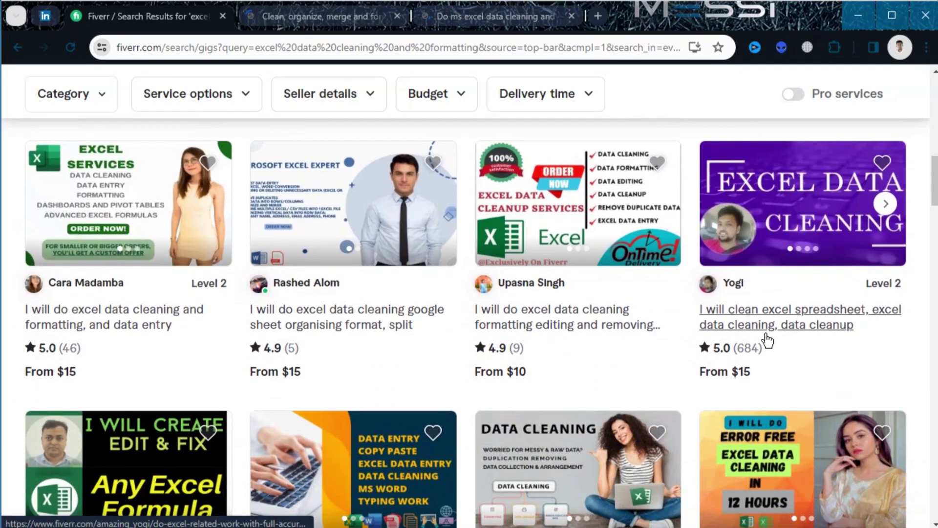
drag(736, 348, 759, 348)
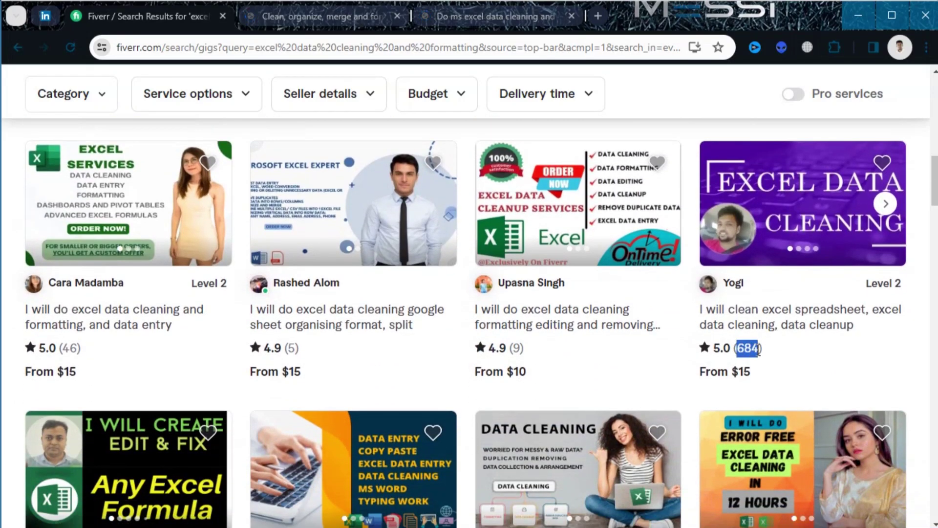
click(760, 327)
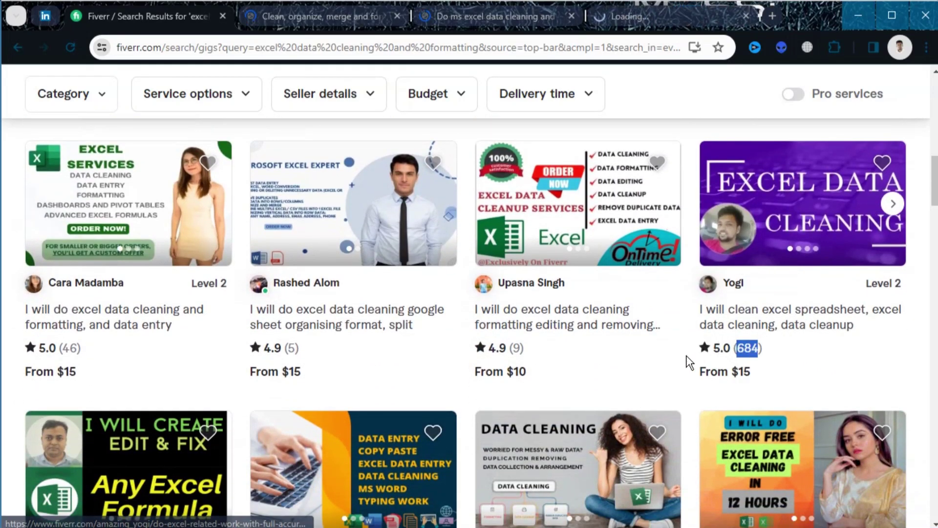
click(589, 327)
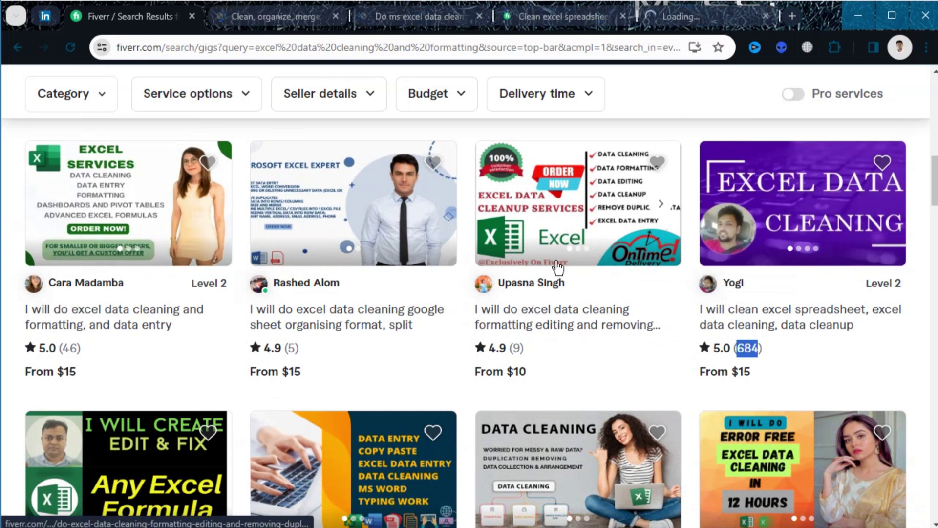
View the Excel spreadsheet cleaning gig's image gallery, Basic package and featured customer reviews
click(564, 19)
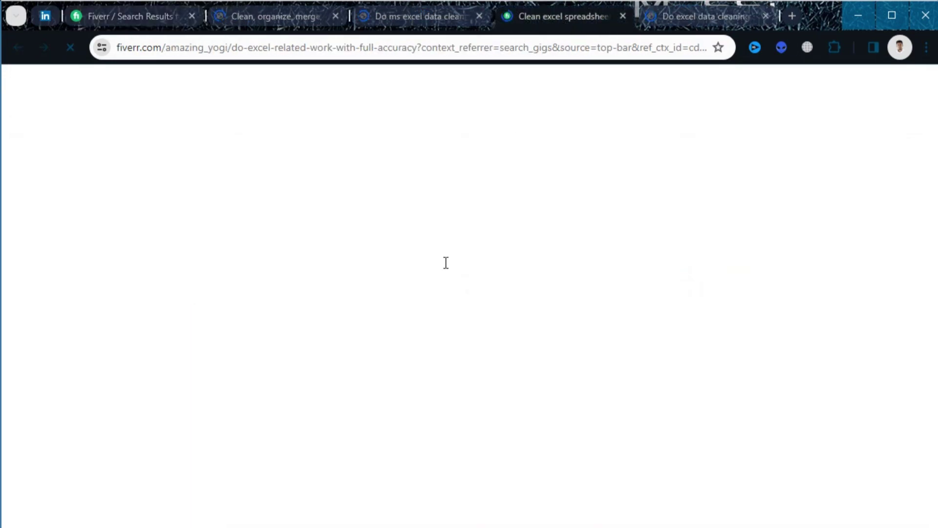
scroll(330, 306, down, 5)
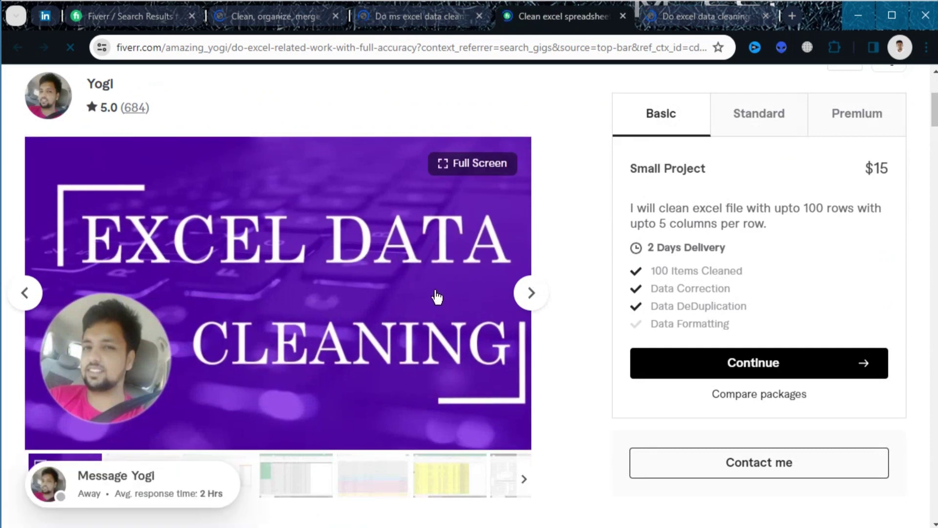
scroll(383, 350, down, 3)
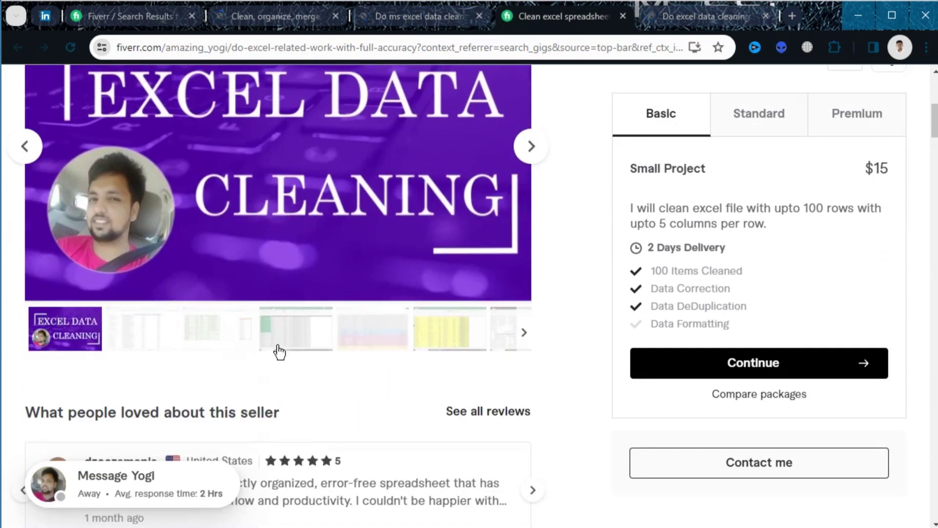
scroll(279, 347, down, 5)
scroll(315, 318, up, 4)
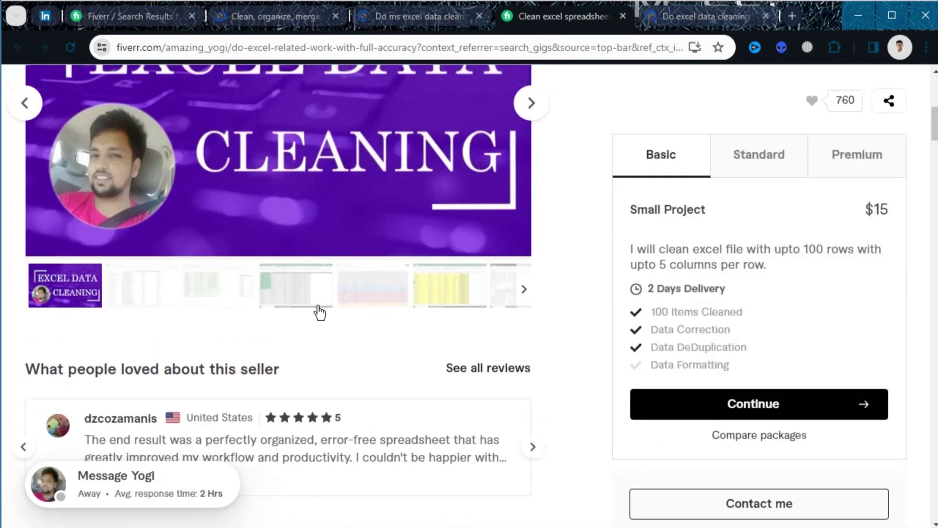
Examine the seller details, portfolio and package comparison of the Excel spreadsheet cleaning gig
scroll(342, 332, down, 14)
scroll(320, 354, down, 9)
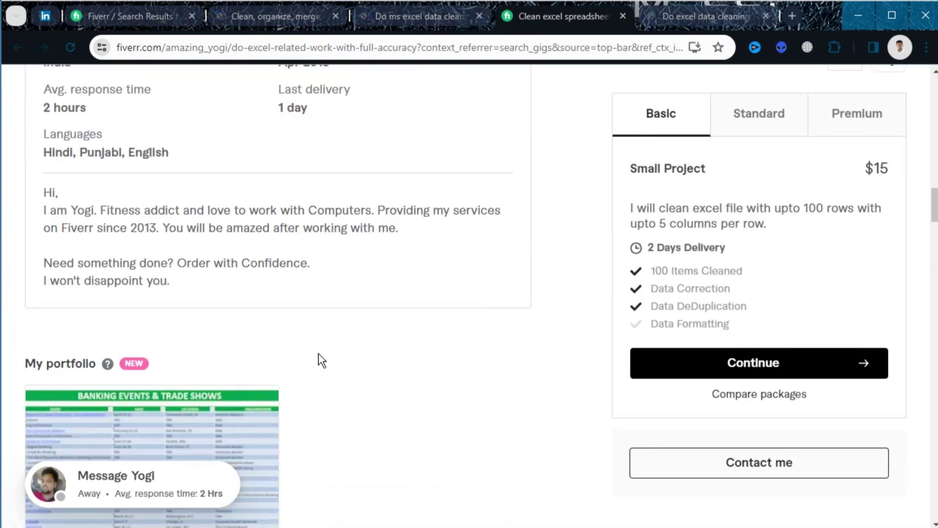
scroll(320, 342, up, 4)
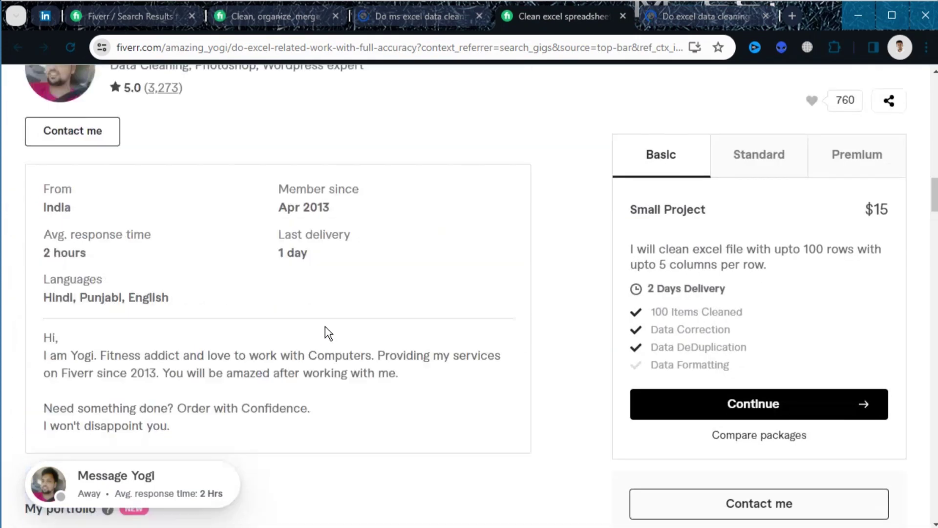
scroll(187, 209, up, 1)
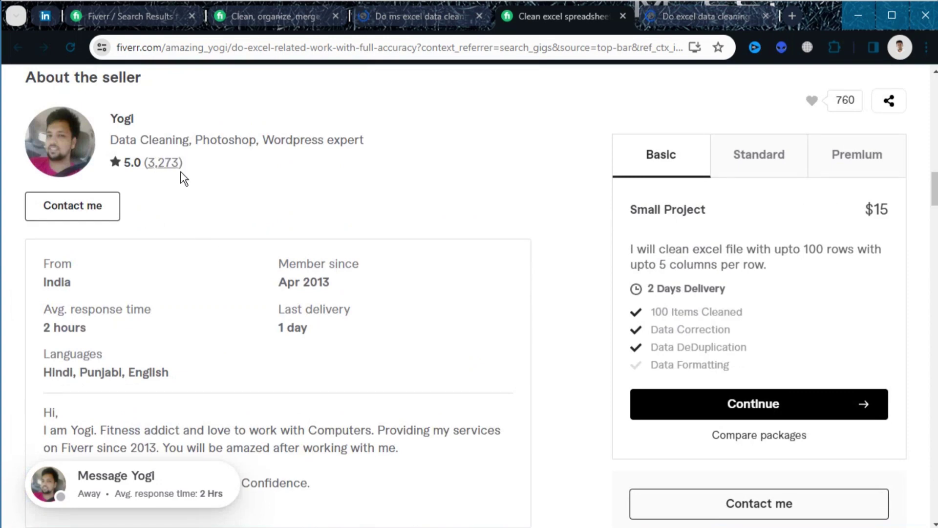
scroll(183, 234, down, 16)
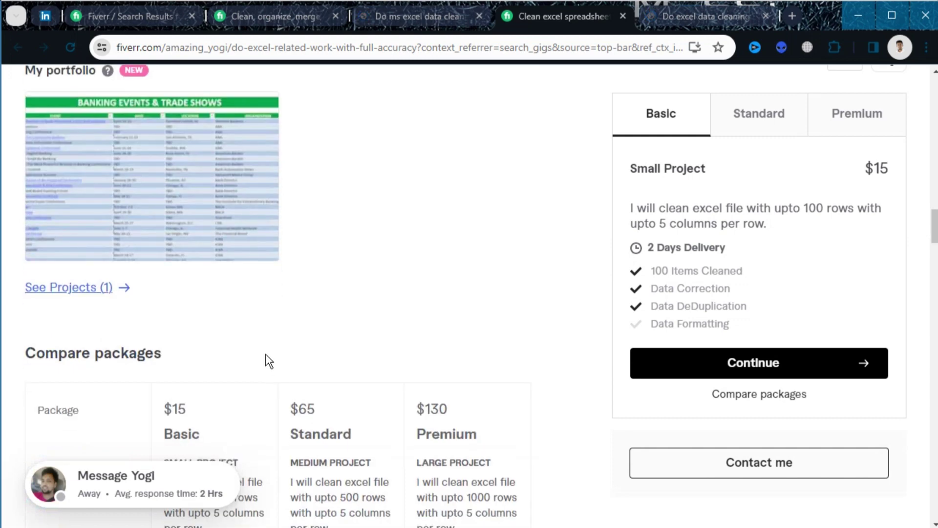
scroll(276, 354, down, 12)
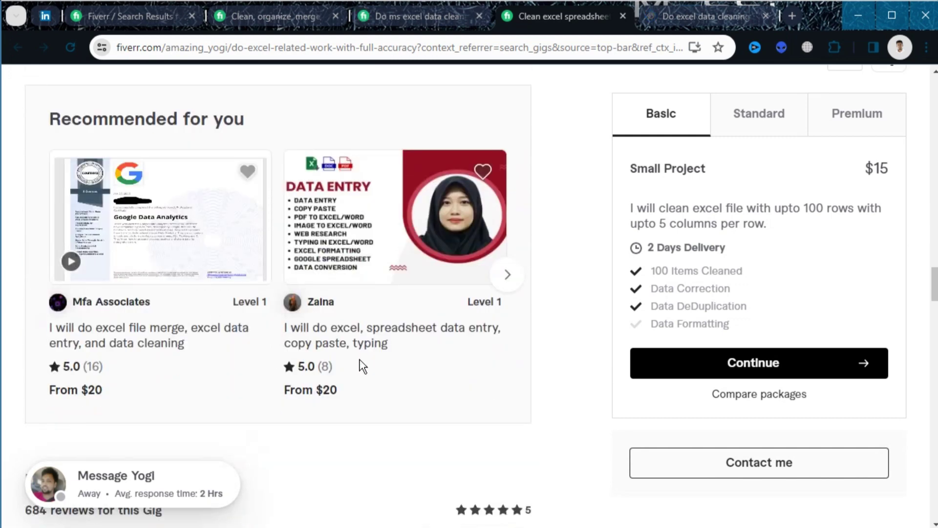
scroll(426, 292, up, 3)
scroll(426, 292, up, 8)
Revisit the search results and inspect the cover image and Basic package of the "clean, organize, merge and format" gig
click(154, 15)
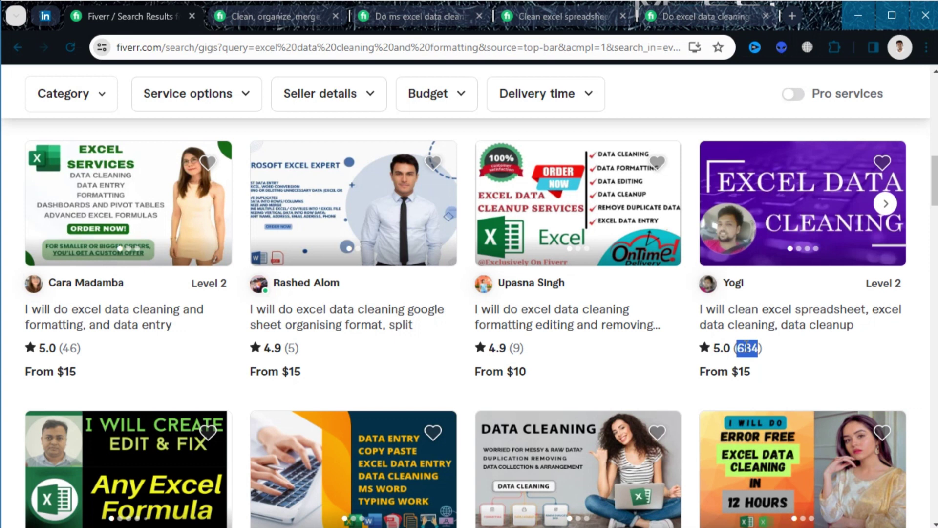
click(292, 19)
scroll(342, 254, down, 5)
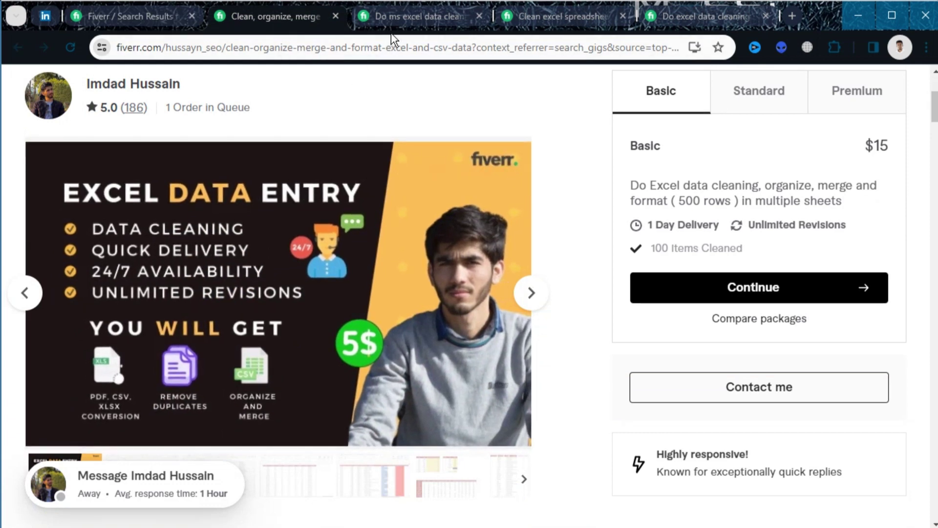
scroll(327, 355, down, 3)
scroll(331, 368, up, 5)
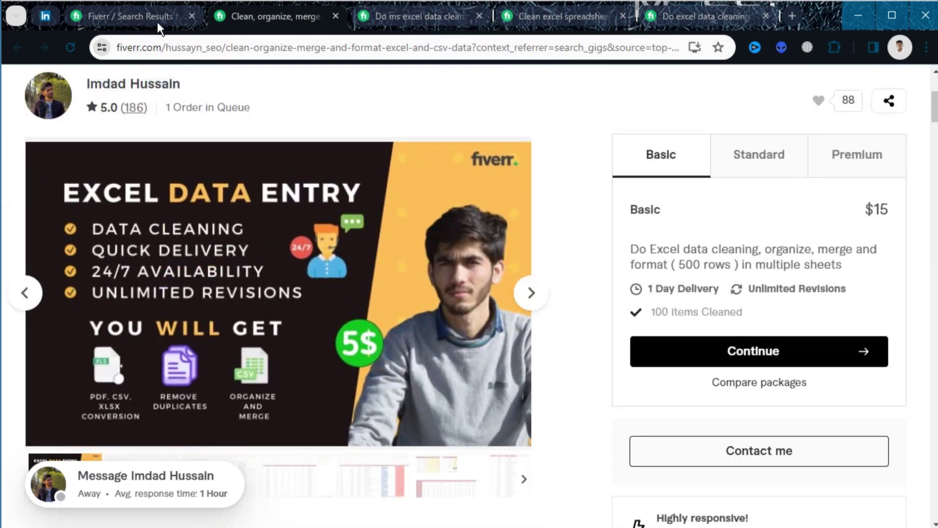
Return to the search results and inspect the gig for MS Excel data cleaning and formatting, merging, splitting, sorting, deduping
click(155, 18)
scroll(372, 347, up, 12)
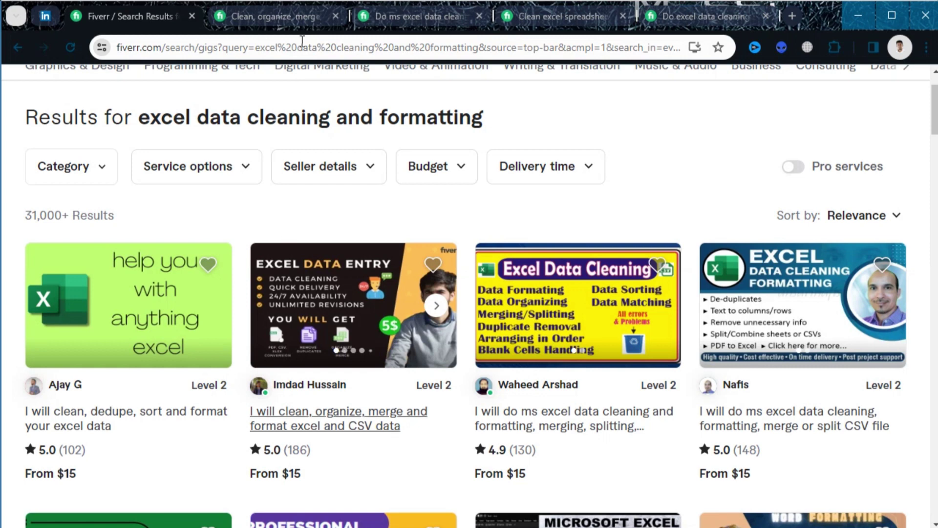
click(413, 16)
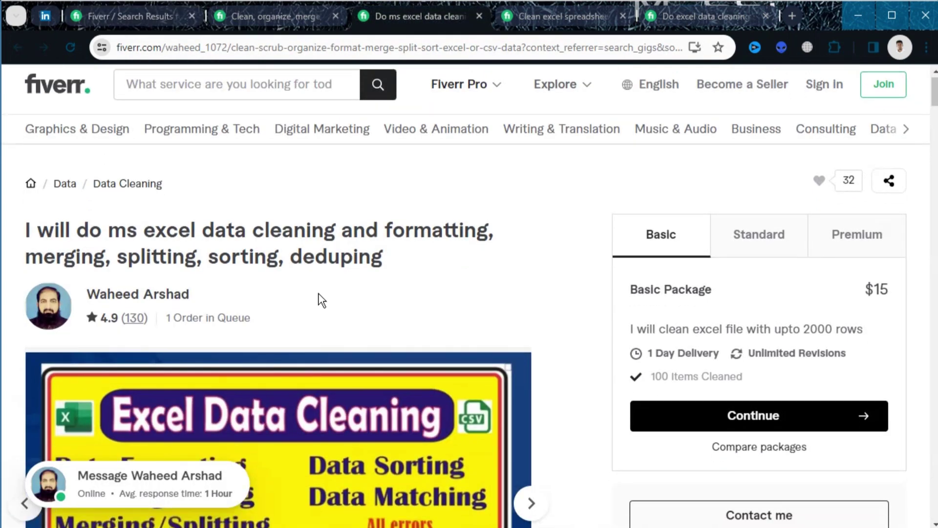
scroll(293, 308, down, 5)
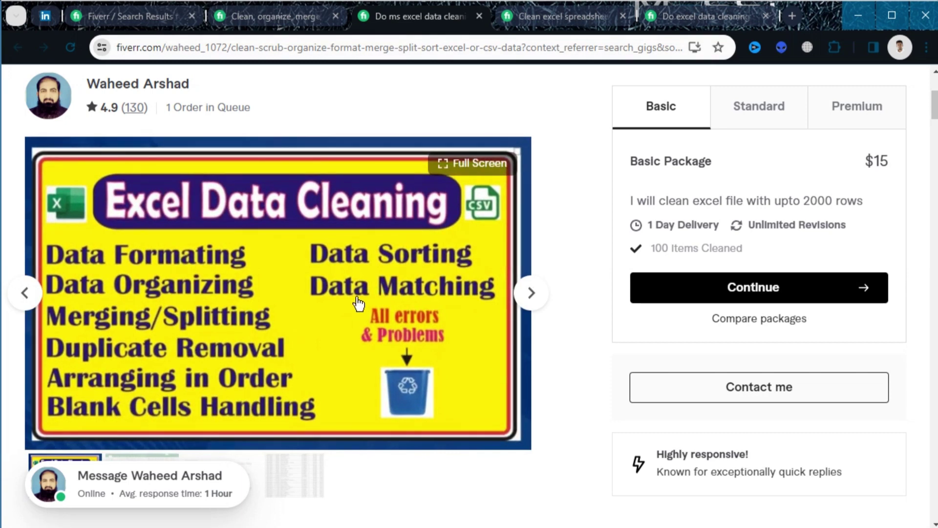
Inspect the cover image and Basic package of the gig for Excel data cleaning, formatting, editing and removing duplicate data
click(683, 17)
click(557, 15)
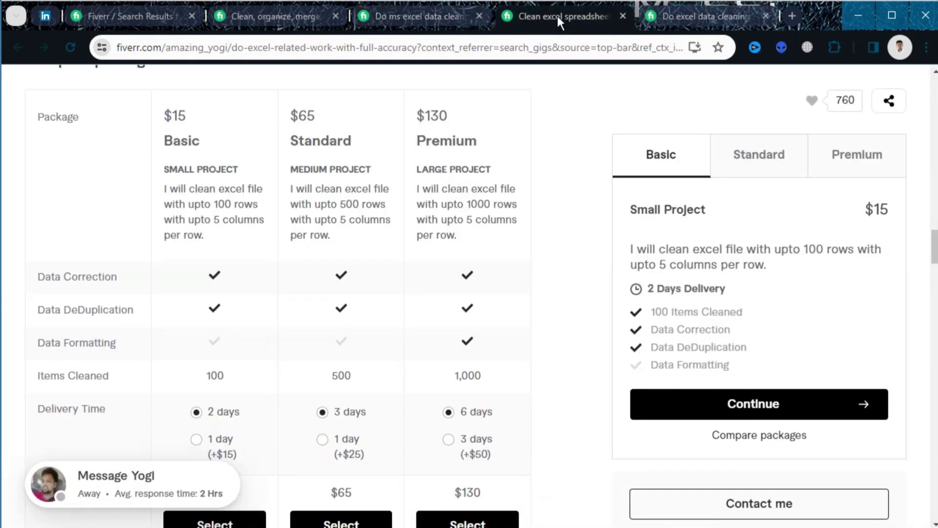
click(679, 18)
scroll(392, 256, down, 3)
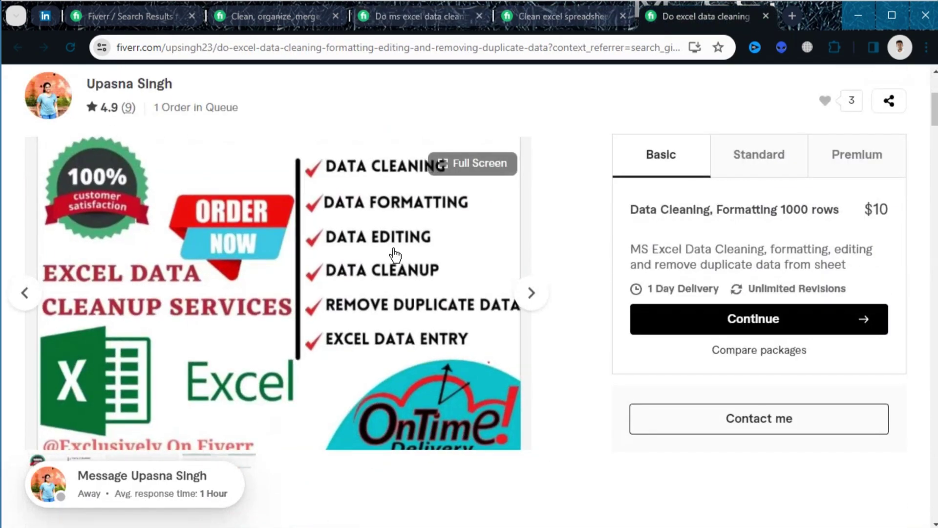
scroll(389, 310, up, 1)
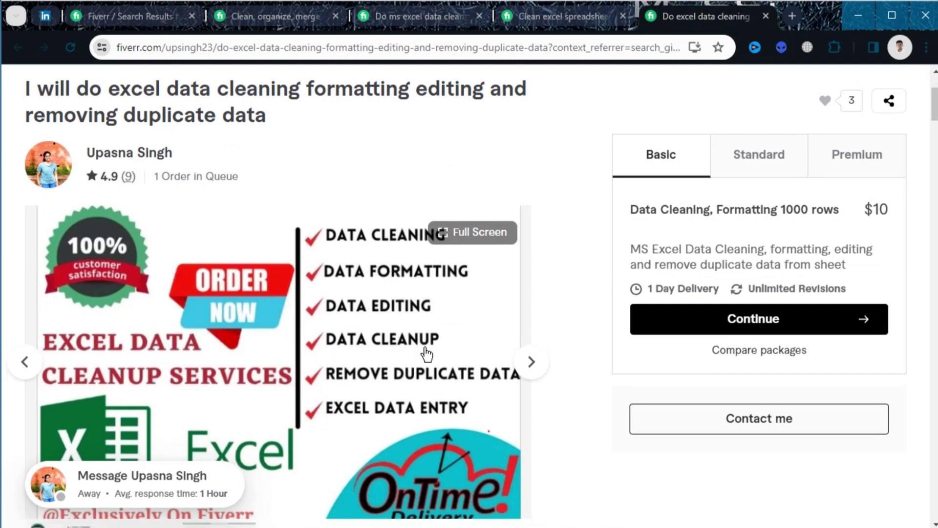
scroll(395, 362, down, 1)
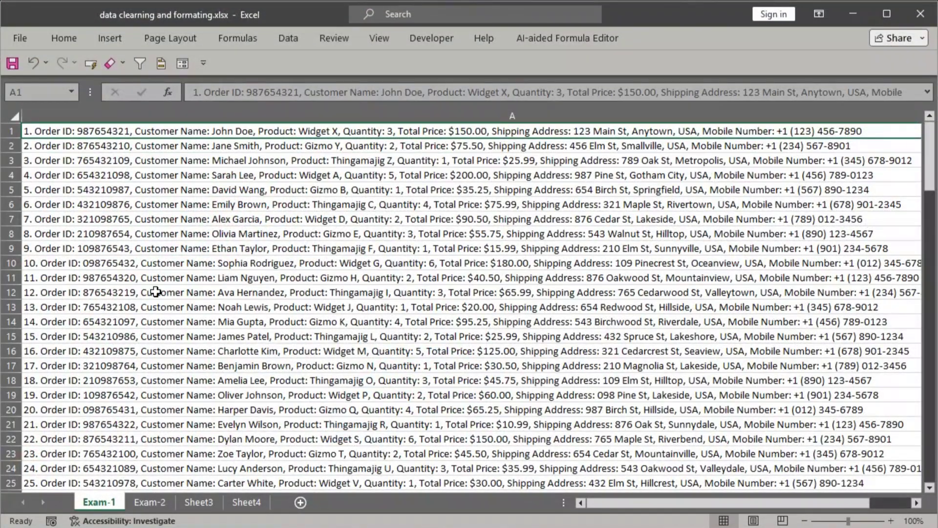
In Excel, look through the order records on the Exam-1 sheet, selecting column A through row 123, and return to cell A1
scroll(156, 292, down, 20)
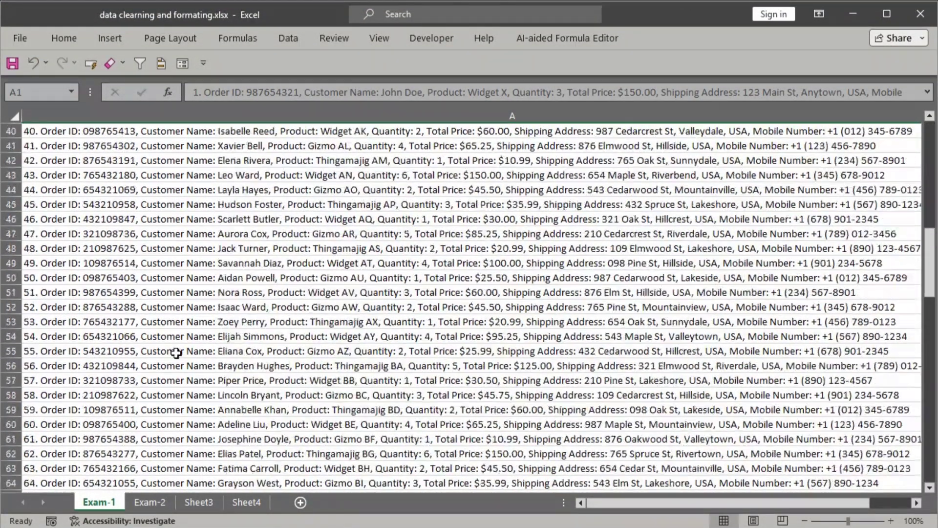
scroll(187, 387, down, 8)
scroll(186, 379, up, 5)
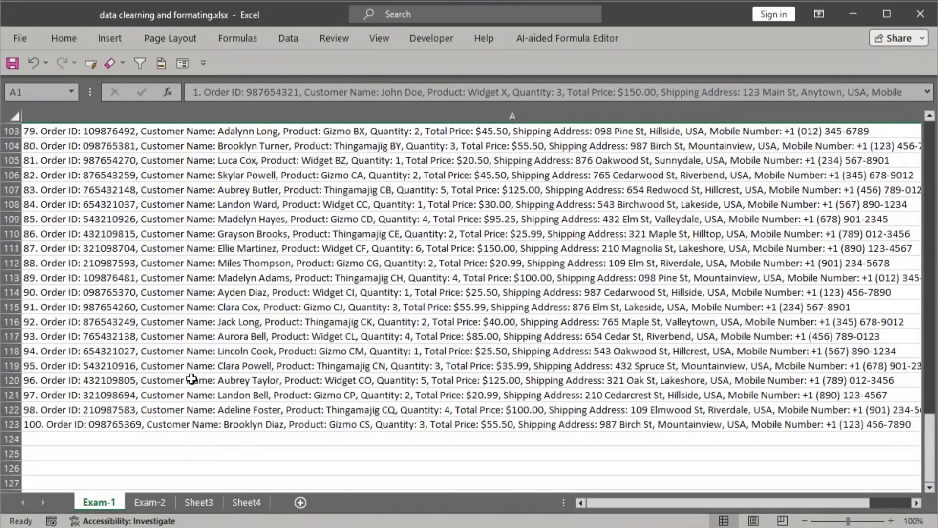
shift+click(68, 430)
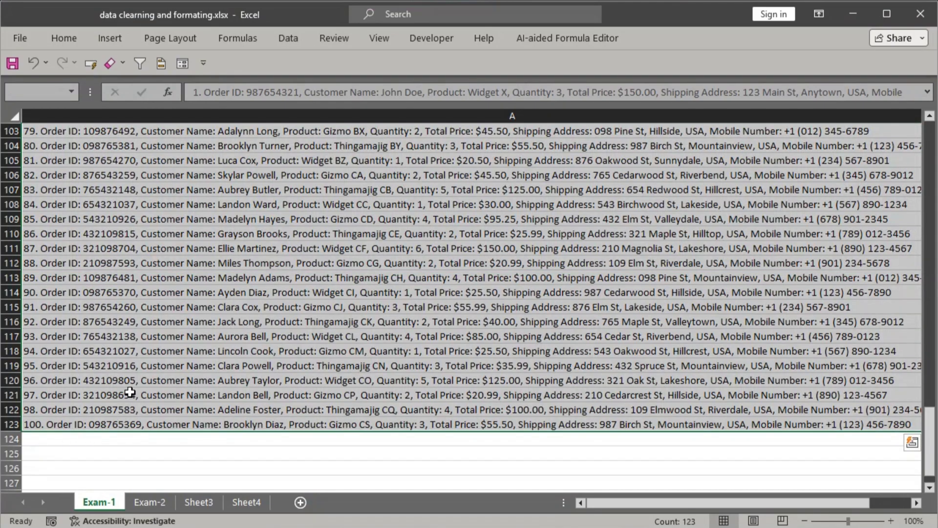
key(ctrl+Home)
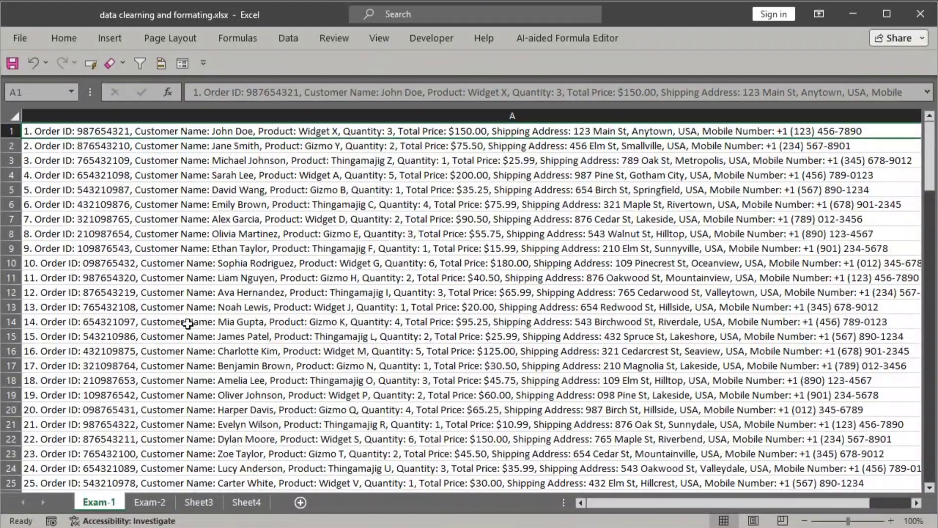
Read the full order record in cell A1 on the Exam-1 sheet, including its shipping address and mobile number fields
ctrl+scroll(188, 325, up, 5)
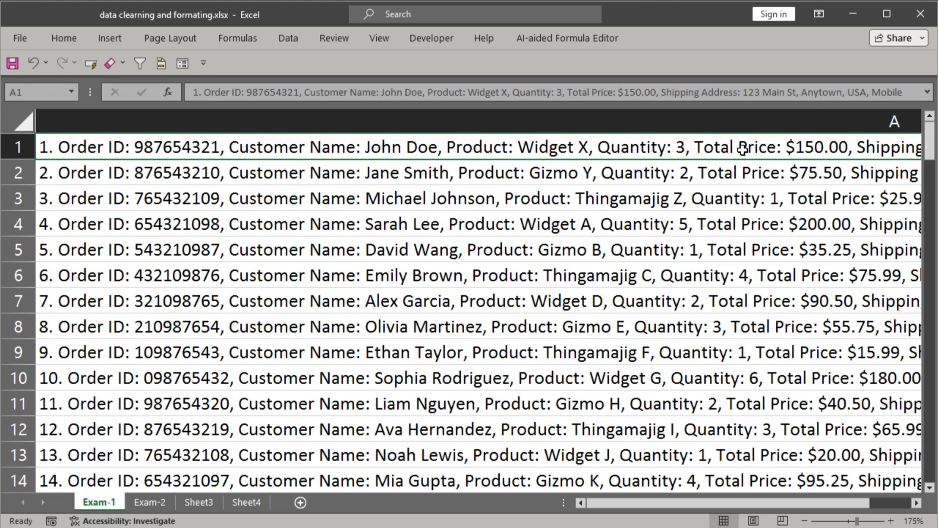
mouse_move(721, 501)
mouse_down()
mouse_move(757, 500)
mouse_move(720, 501)
mouse_up()
drag(688, 506, 722, 506)
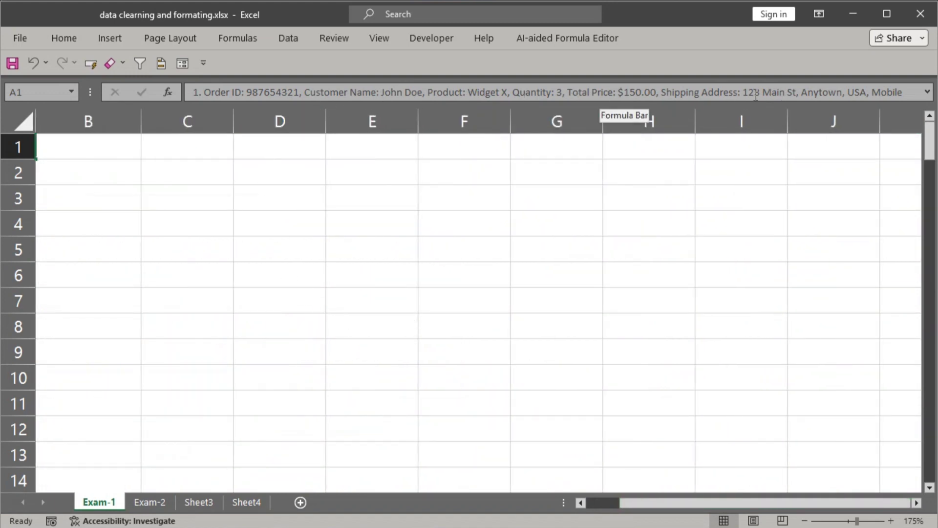
drag(663, 92, 747, 92)
click(873, 92)
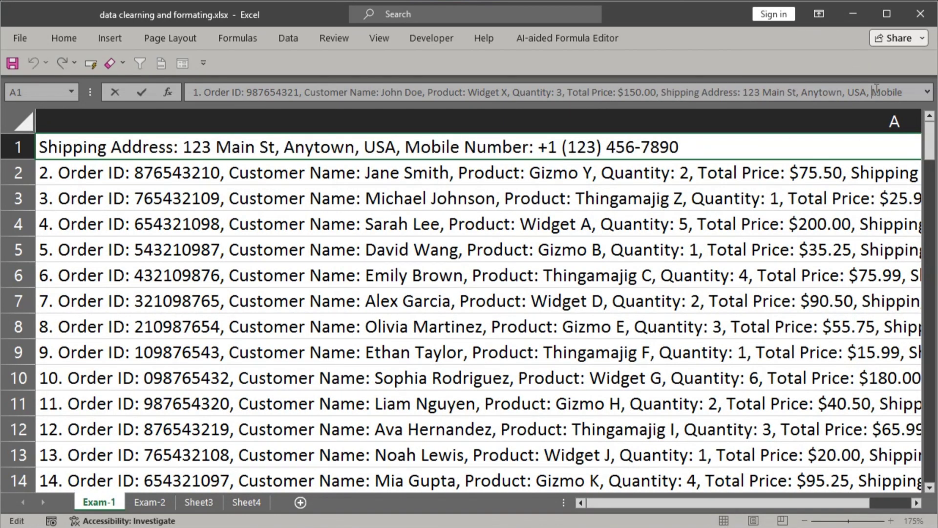
drag(450, 147, 522, 150)
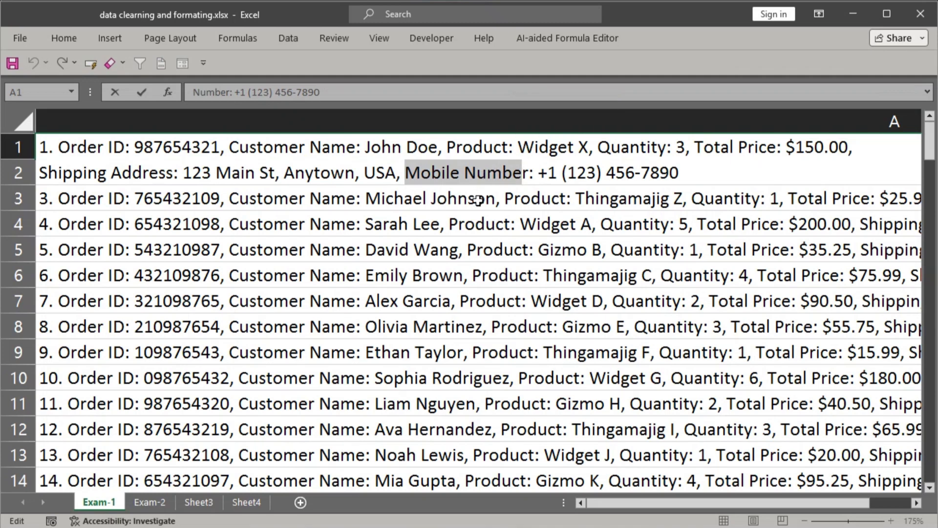
key(Return)
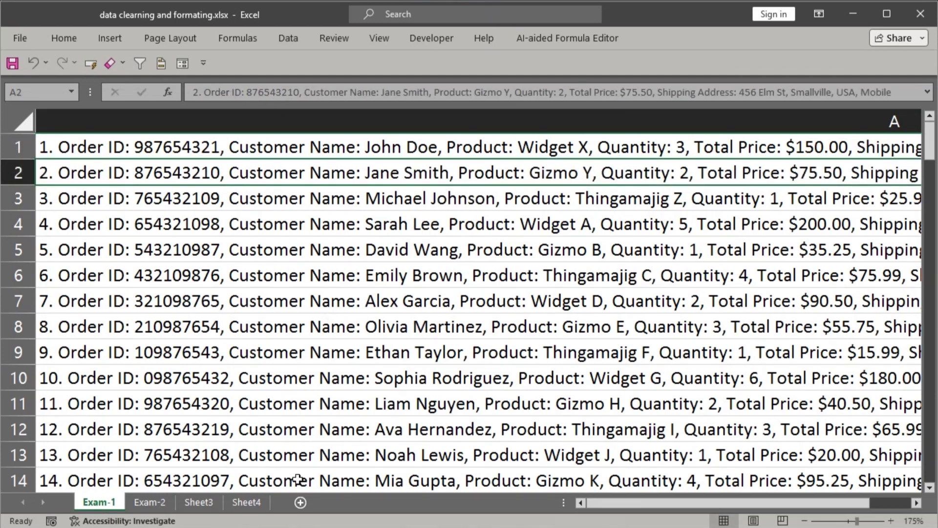
Review the requirements in H7:H10 on Sheet3, checking back against the order records on Exam-1
click(195, 504)
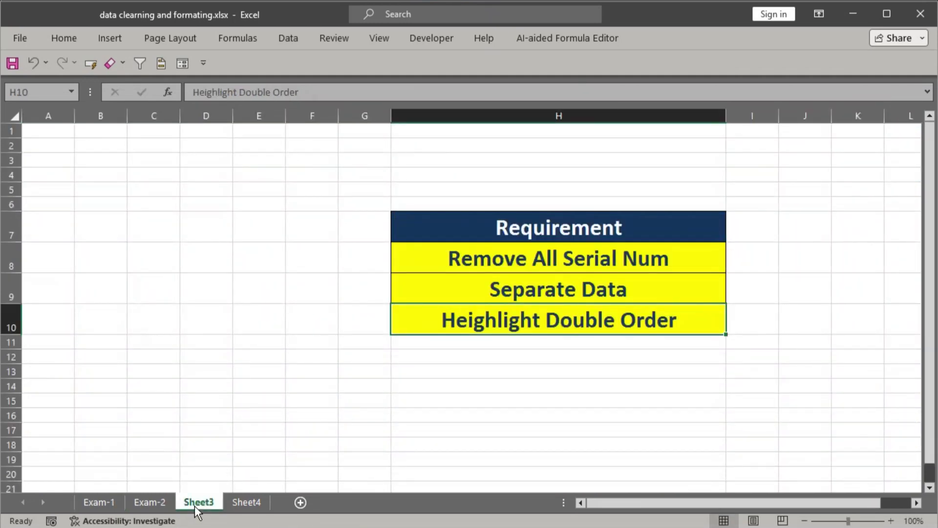
click(555, 240)
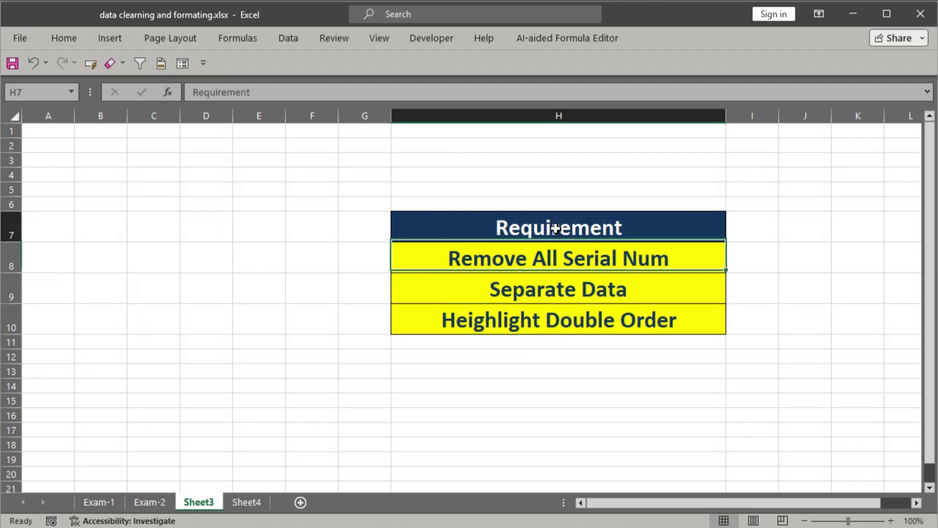
click(523, 259)
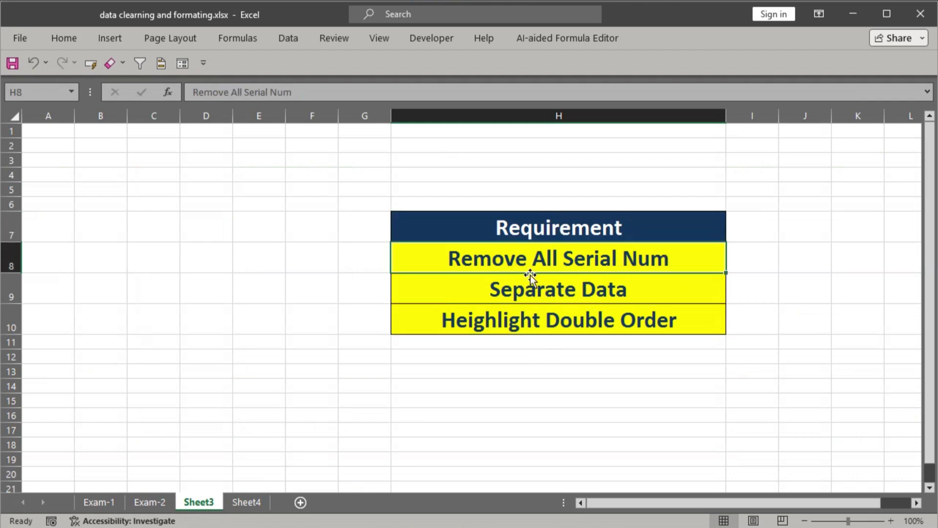
click(511, 295)
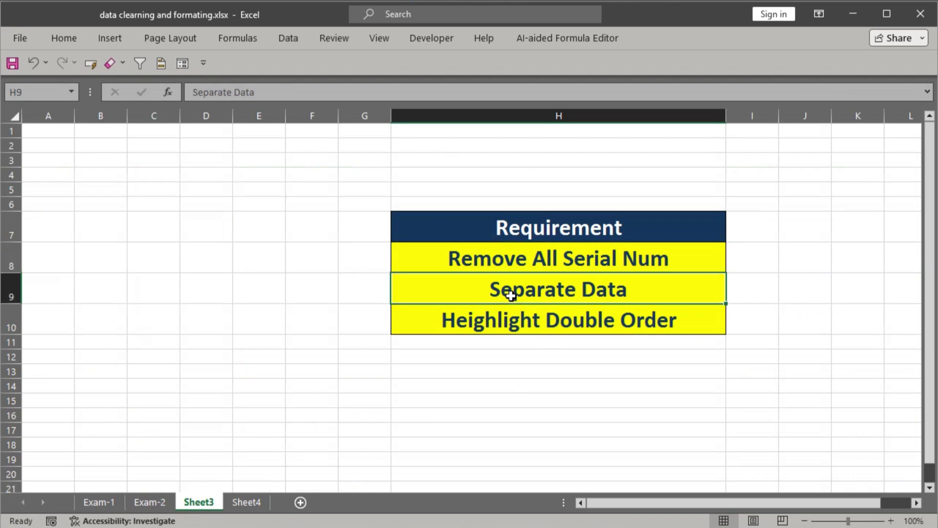
click(145, 504)
click(103, 503)
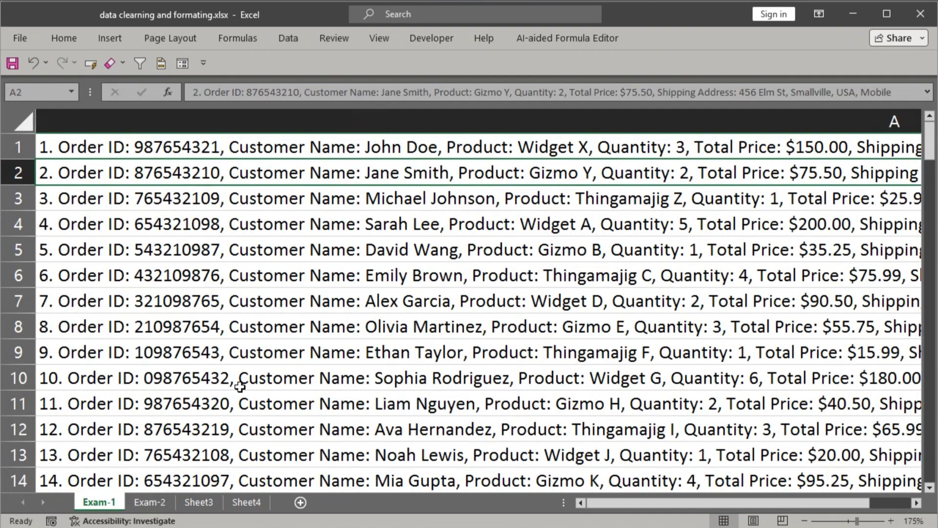
click(246, 503)
click(200, 503)
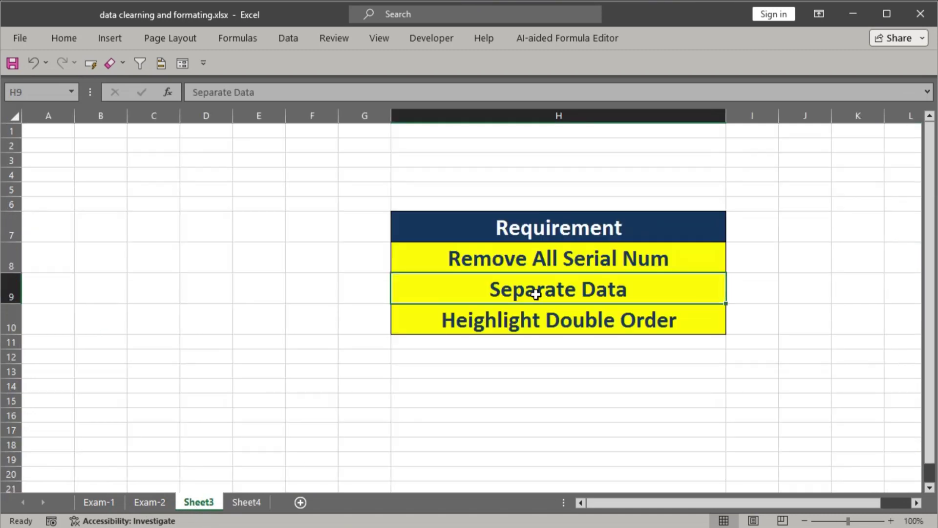
click(489, 323)
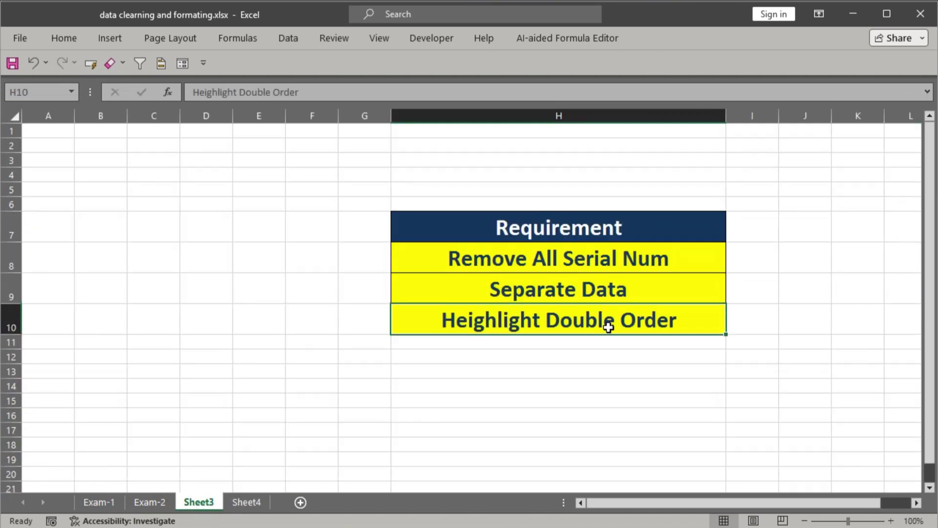
Return to the Exam-1 sheet, narrow column A slightly, and select cell B1
click(107, 501)
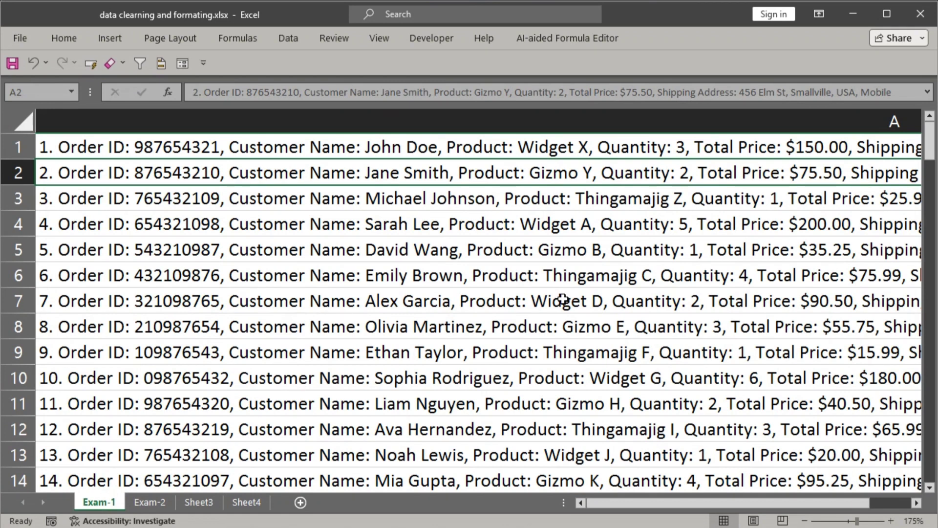
ctrl+scroll(525, 352, down, 2)
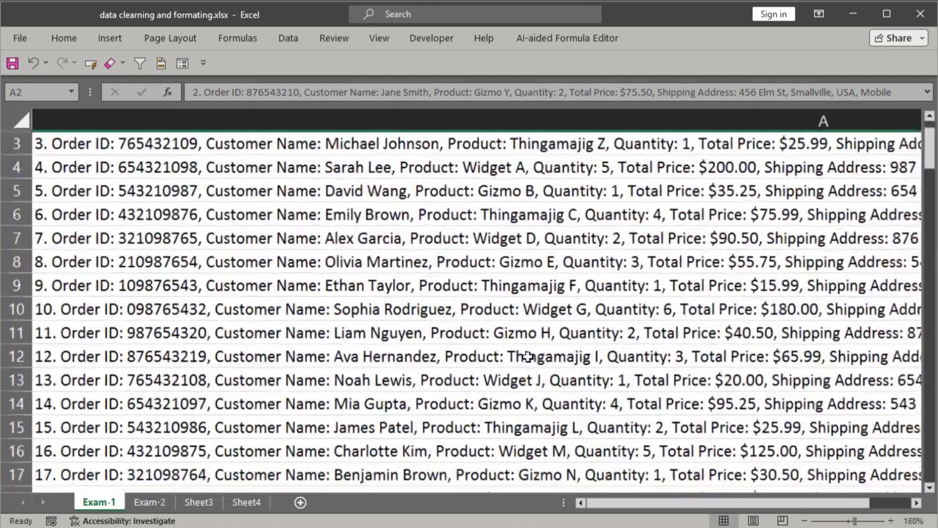
ctrl+scroll(417, 357, down, 4)
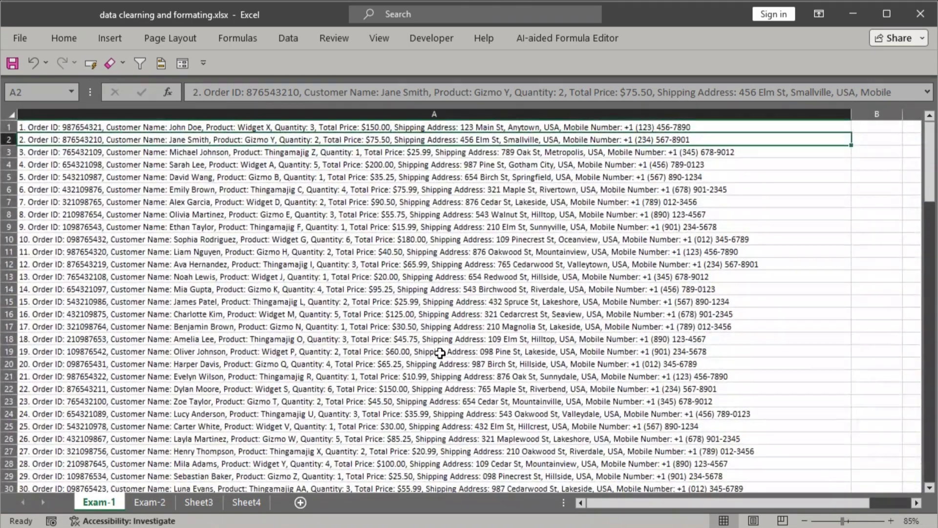
scroll(274, 318, down, 6)
scroll(283, 331, up, 6)
click(380, 527)
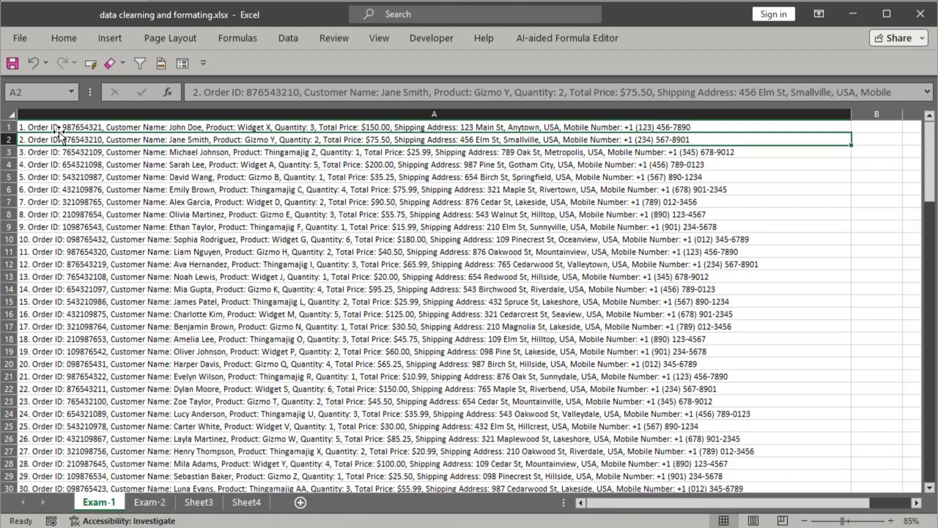
click(58, 128)
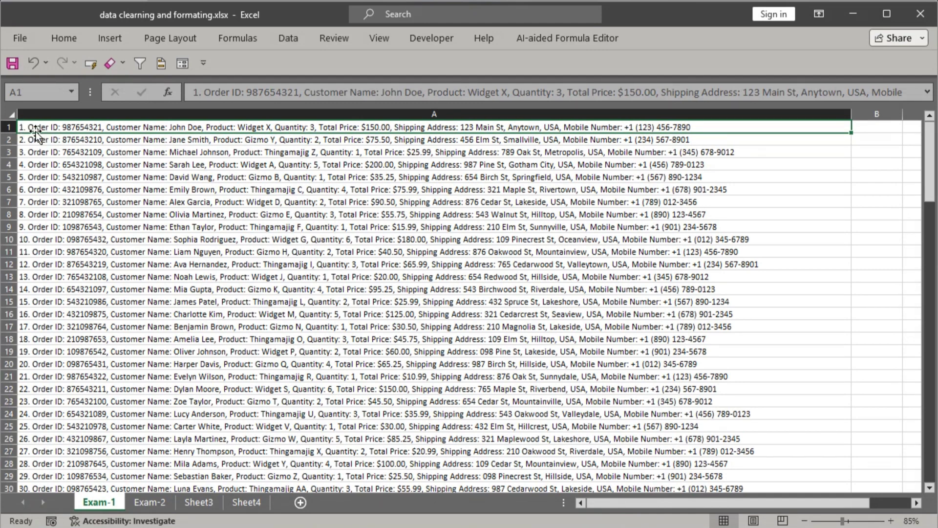
drag(843, 115, 771, 114)
click(787, 129)
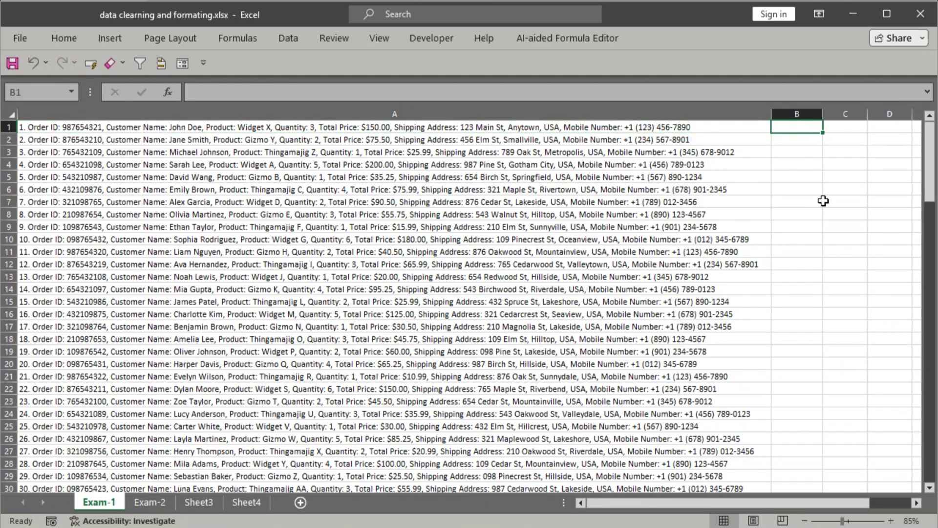
Enter the formula =MID(A1, 3, 300) in cell B1 to strip the serial number from the first order record
ctrl+scroll(823, 201, up, 4)
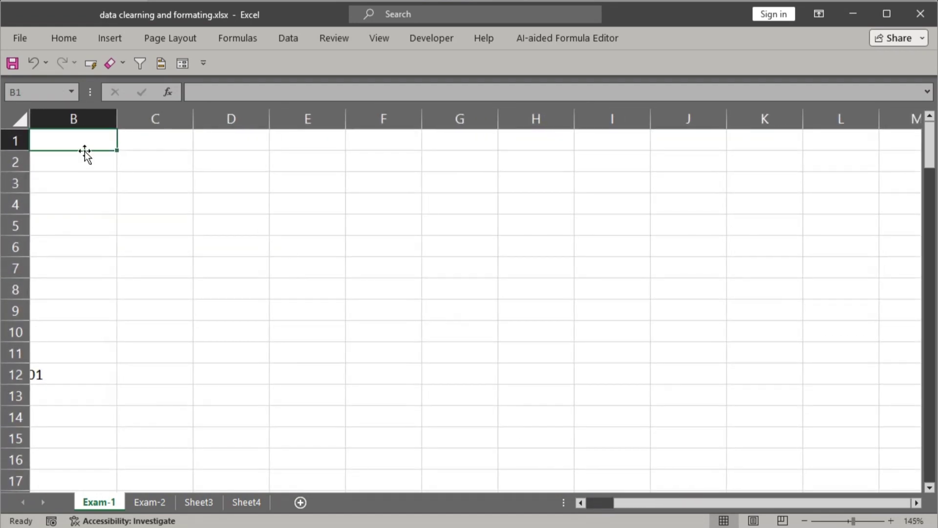
text(=mid)
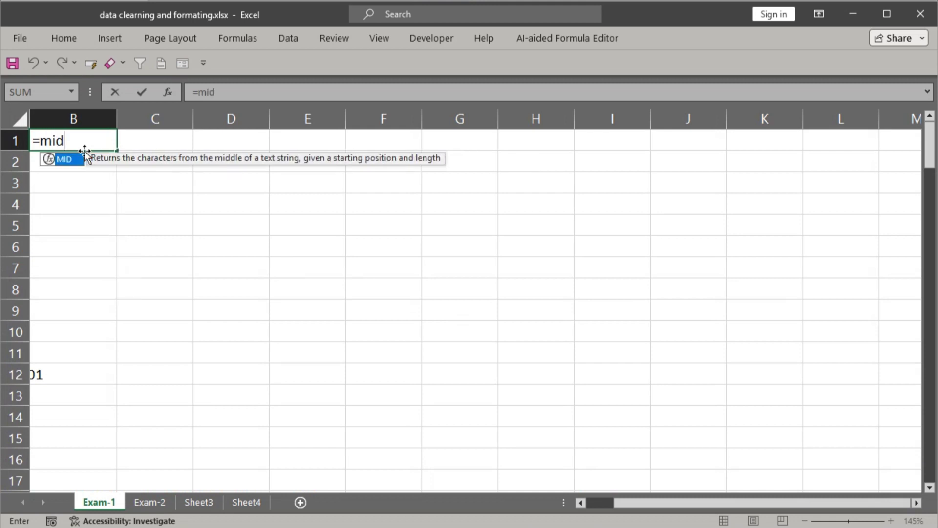
key(Tab)
scroll(606, 467, left, 3)
click(249, 100)
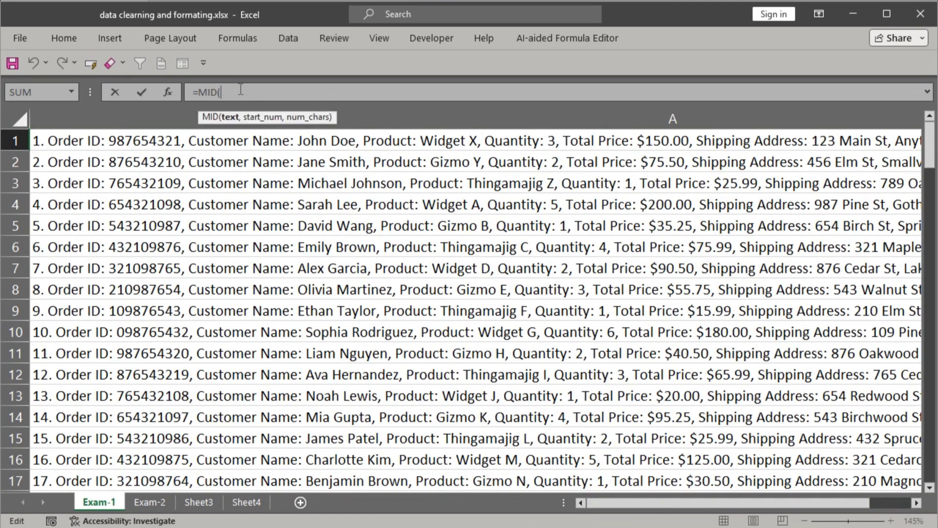
click(61, 143)
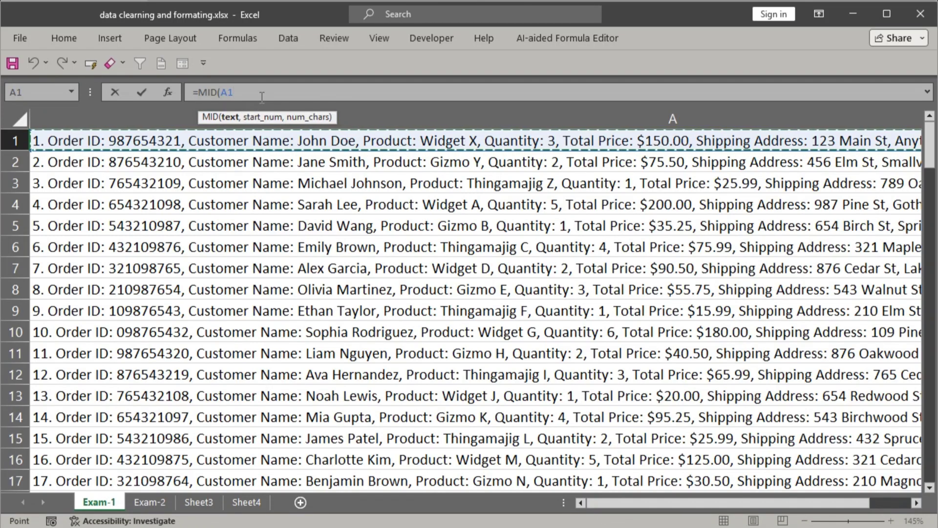
text(, 3)
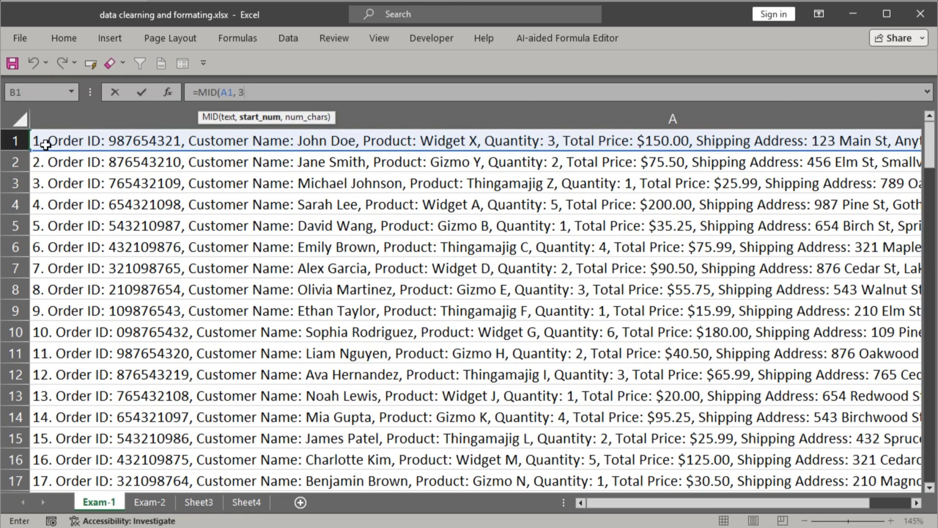
text(, 300)
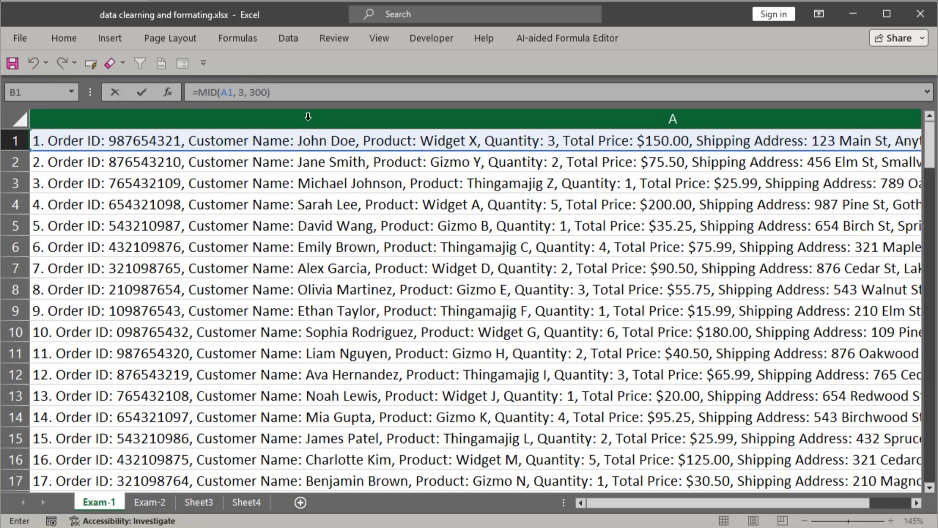
key(Return)
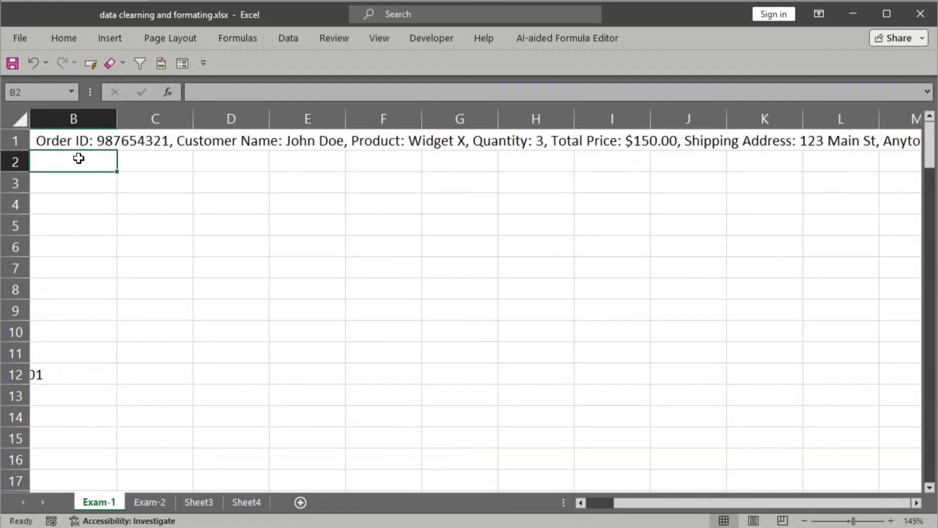
Check the extracted text in B1 through to its mobile number and compare it with the original record in A1
click(72, 139)
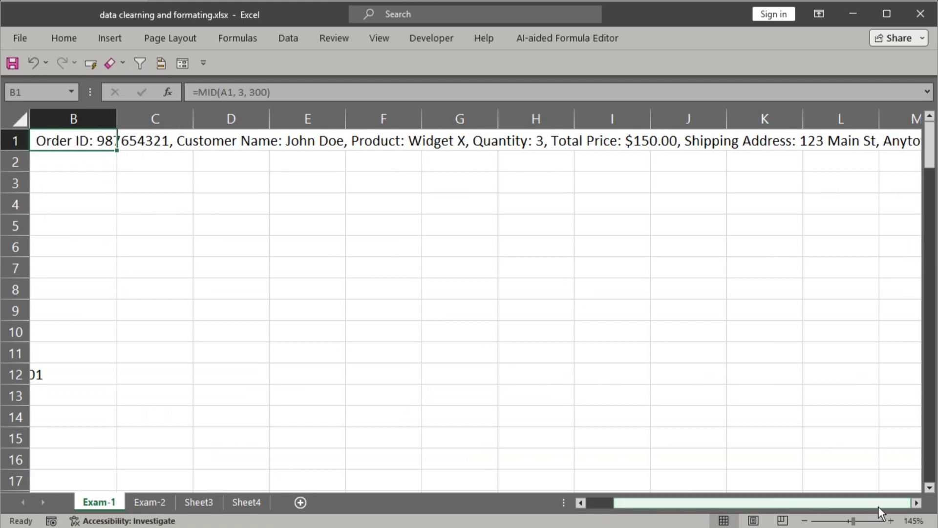
click(918, 502)
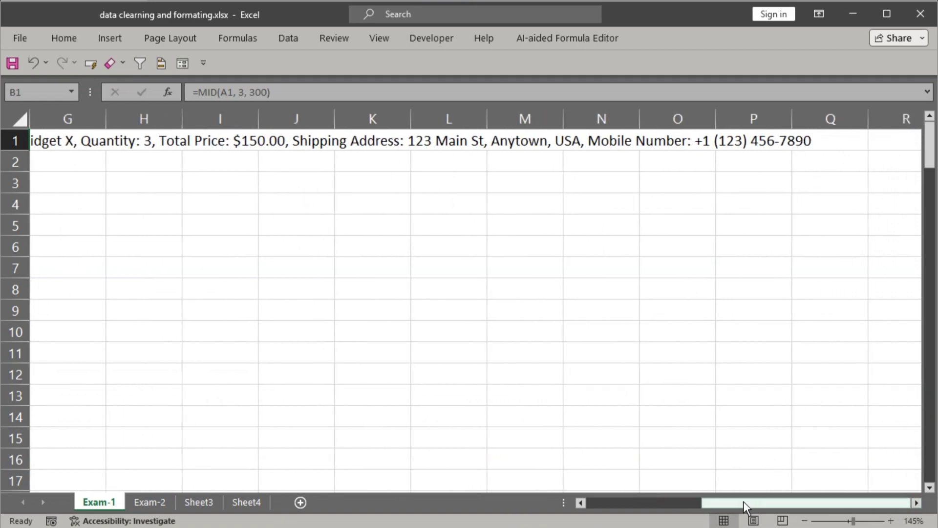
mouse_move(742, 503)
mouse_down()
mouse_move(597, 509)
mouse_move(759, 505)
mouse_up()
click(72, 142)
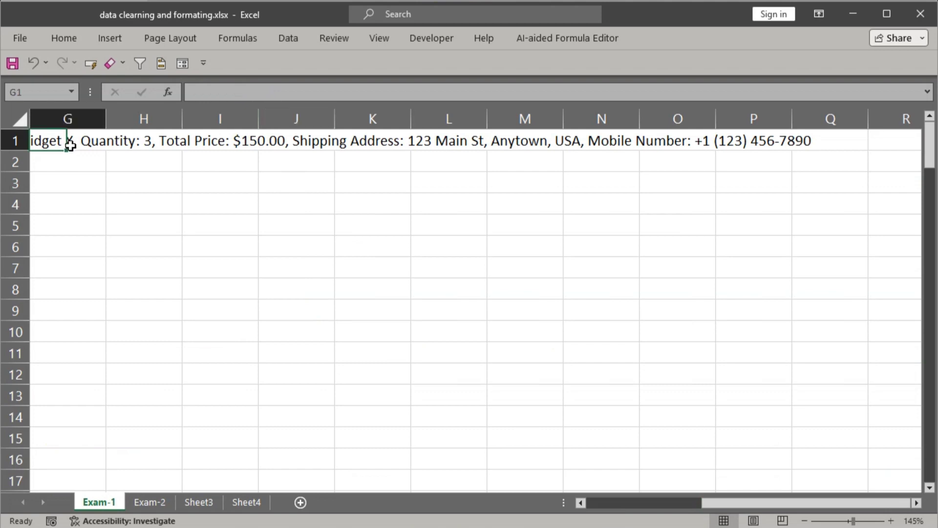
key(Left)
key(Left)
key(Left)
key(Left)
key(Left)
key(Left)
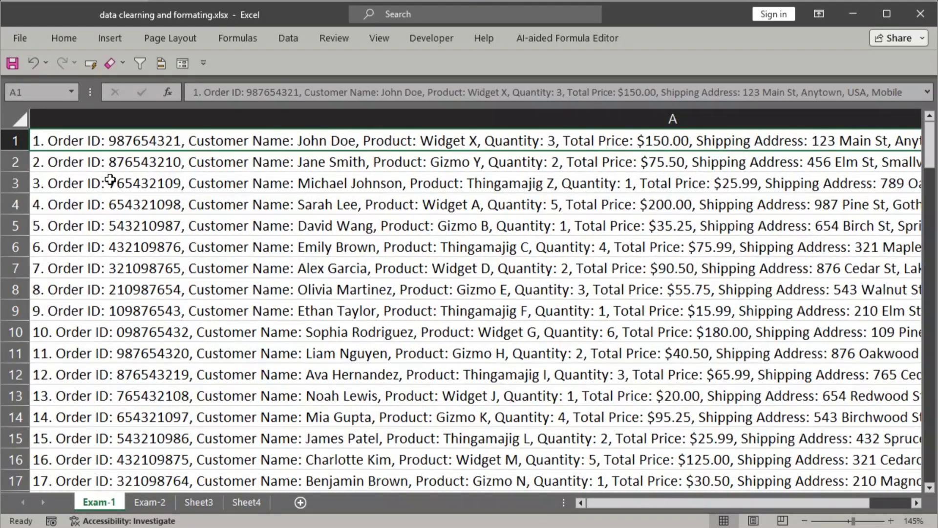
Fill the MID formula from B1 down to B11 and set the start position in B10's formula to 4
key(Right)
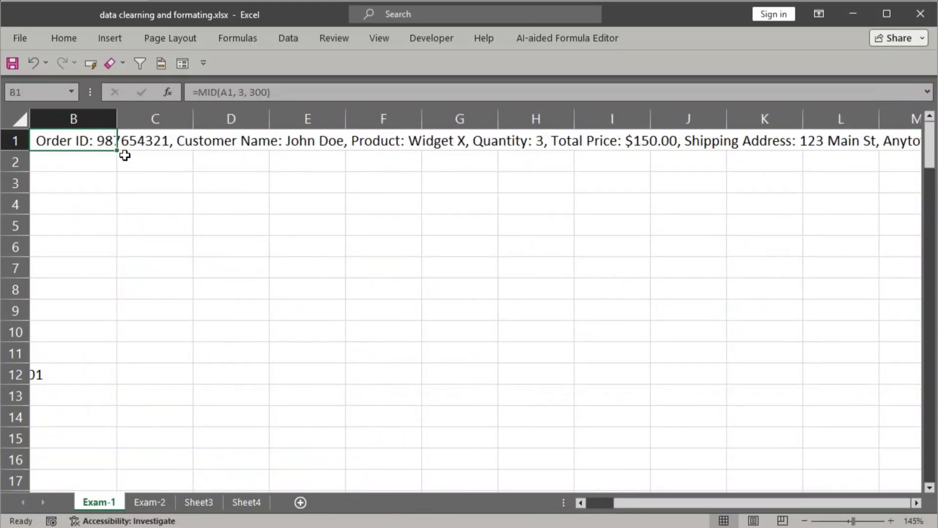
drag(118, 152, 113, 362)
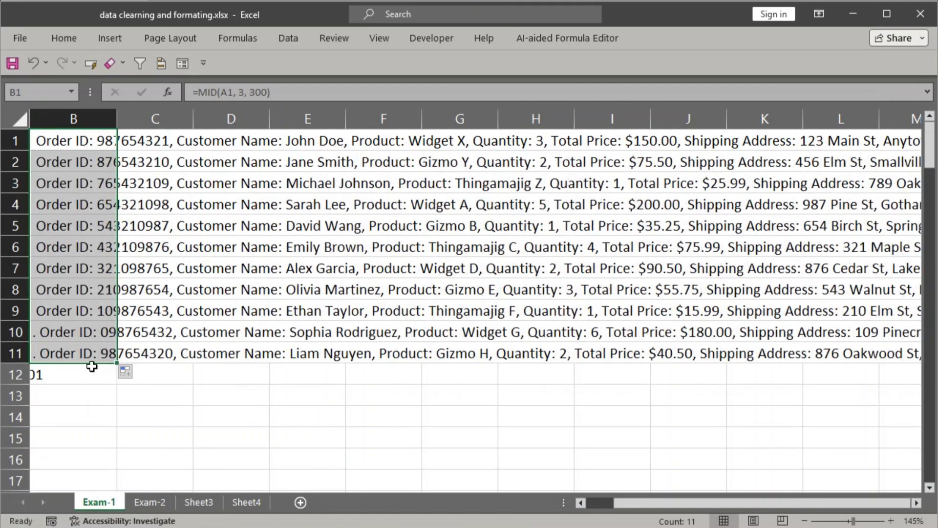
click(40, 333)
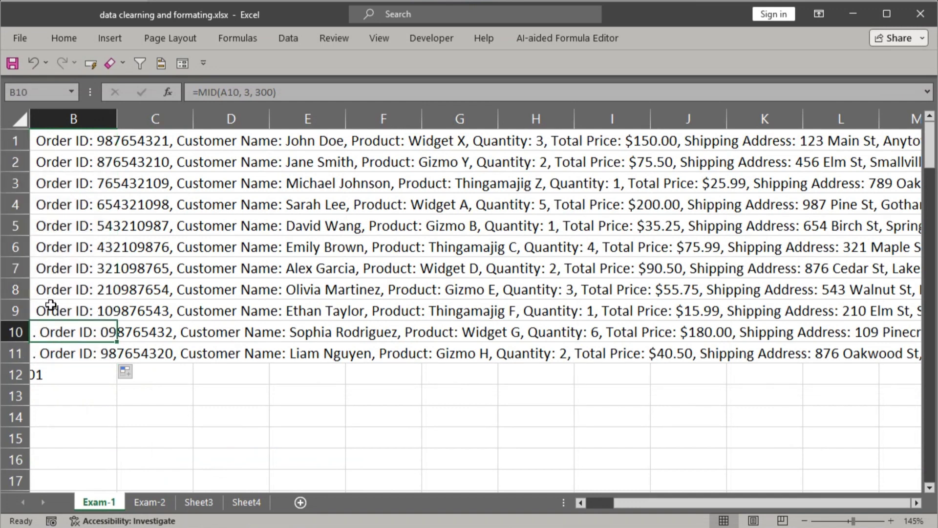
click(246, 91)
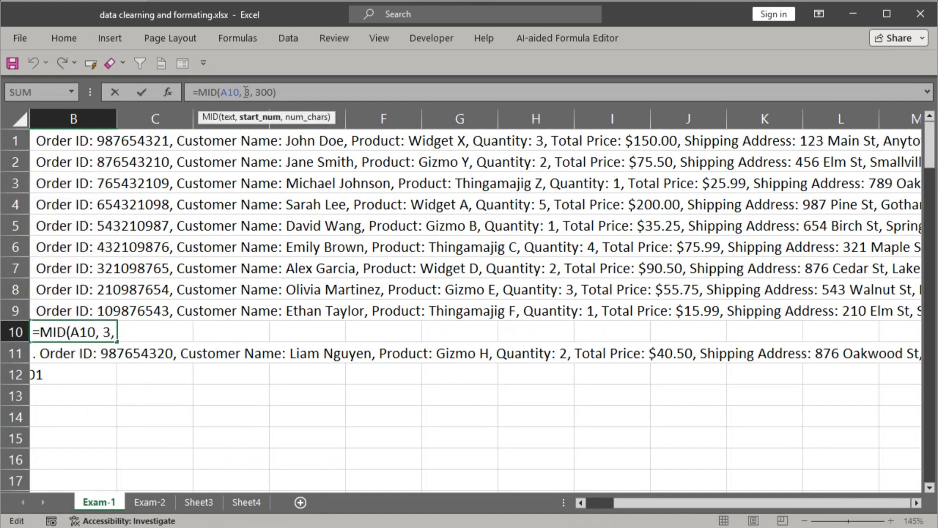
key(Return)
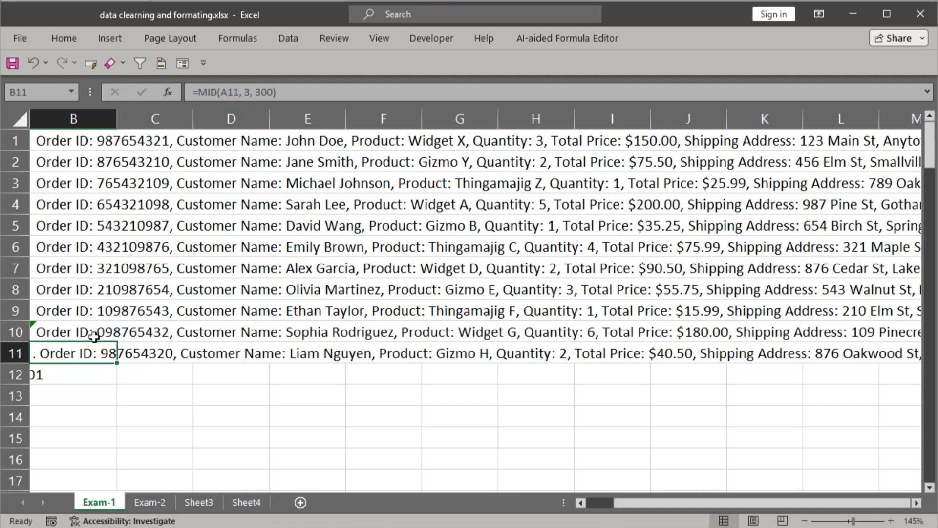
click(80, 331)
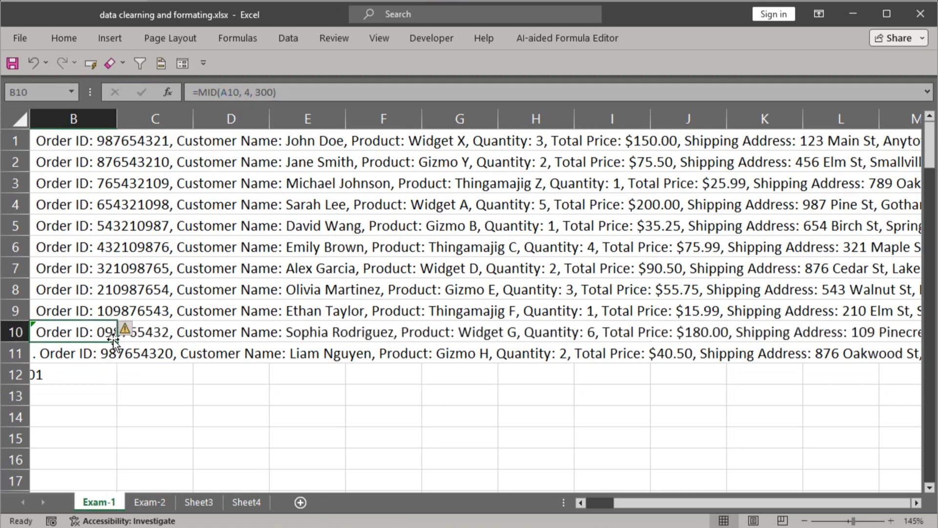
Fill the MID formula with start position 4 from B10 down to the last record in B123
drag(120, 343, 115, 368)
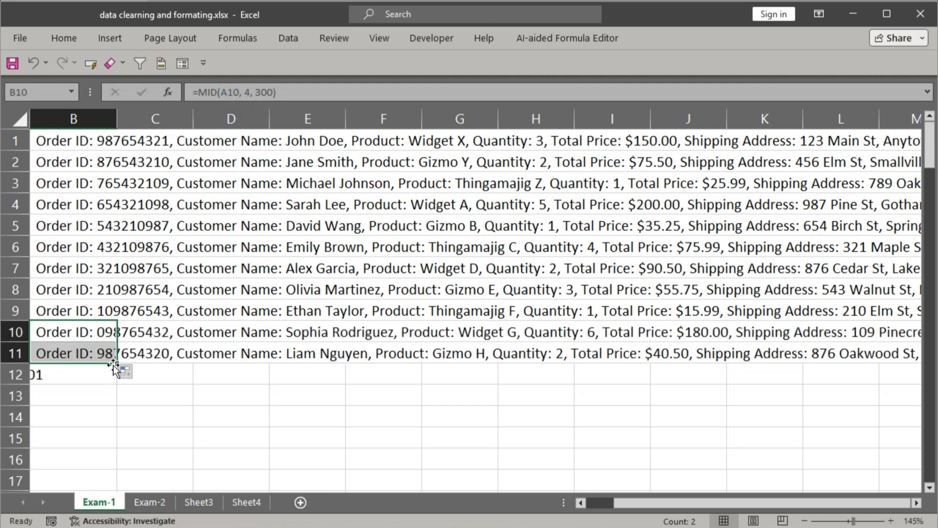
double_click(117, 365)
scroll(100, 408, down, 12)
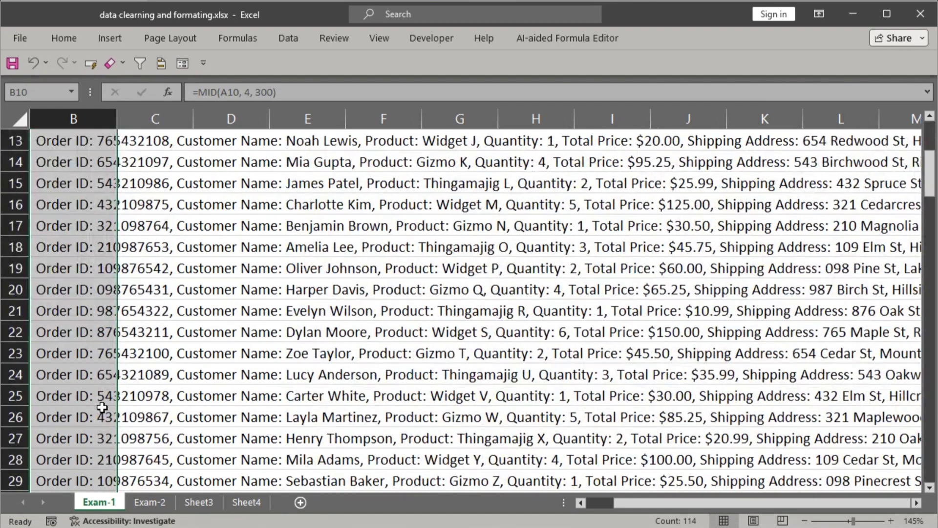
scroll(98, 408, down, 20)
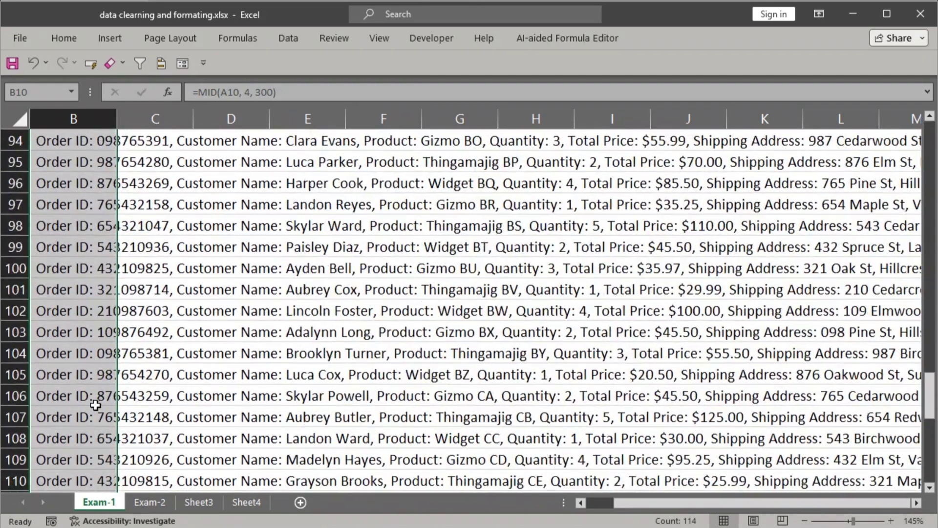
scroll(96, 405, down, 3)
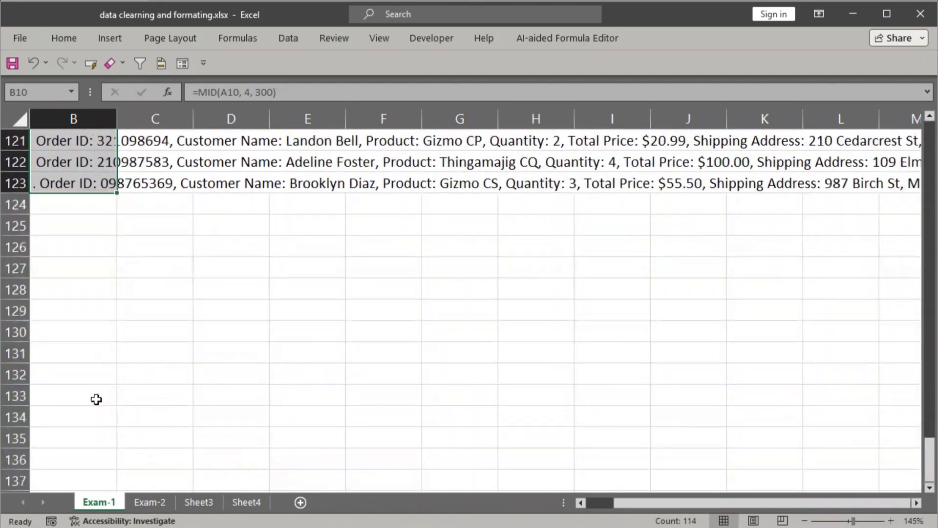
Set the start position in B123's MID formula to 5 to strip the three-digit serial number
double_click(49, 182)
click(114, 184)
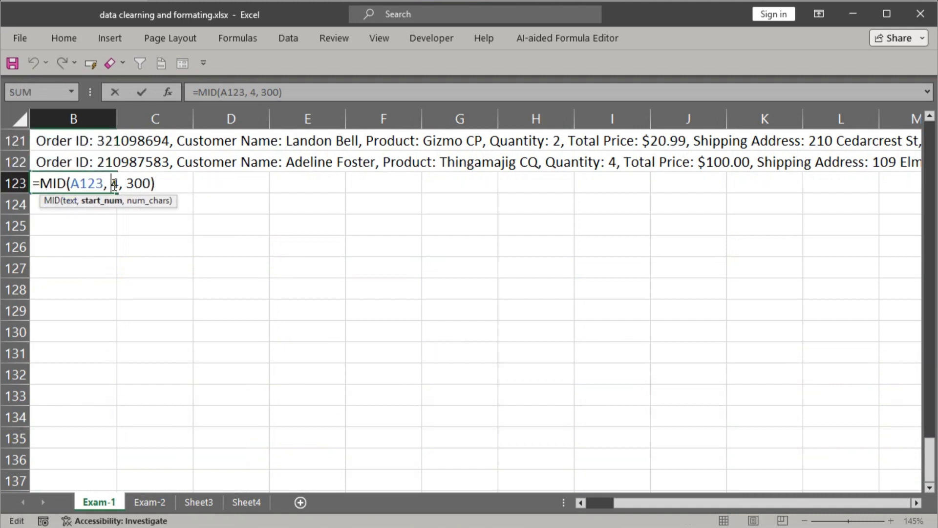
double_click(114, 184)
text(5)
key(Return)
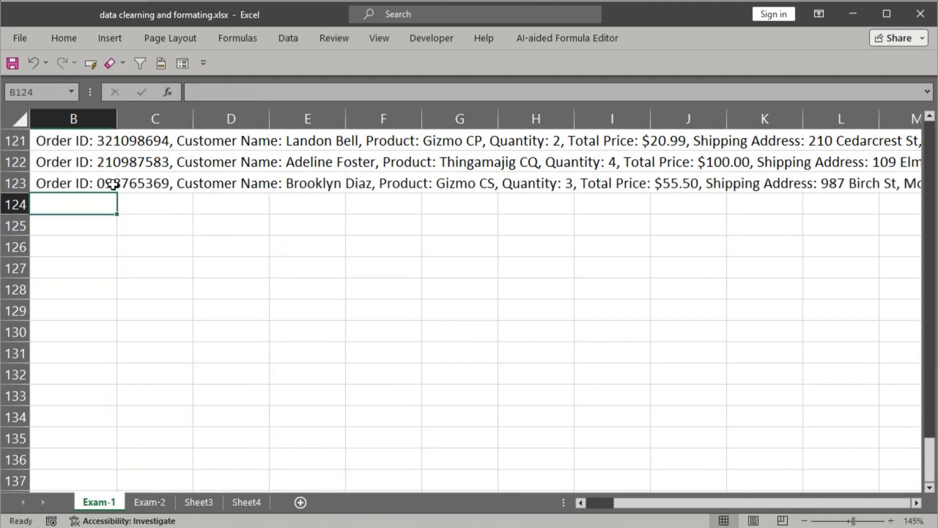
click(74, 161)
click(72, 182)
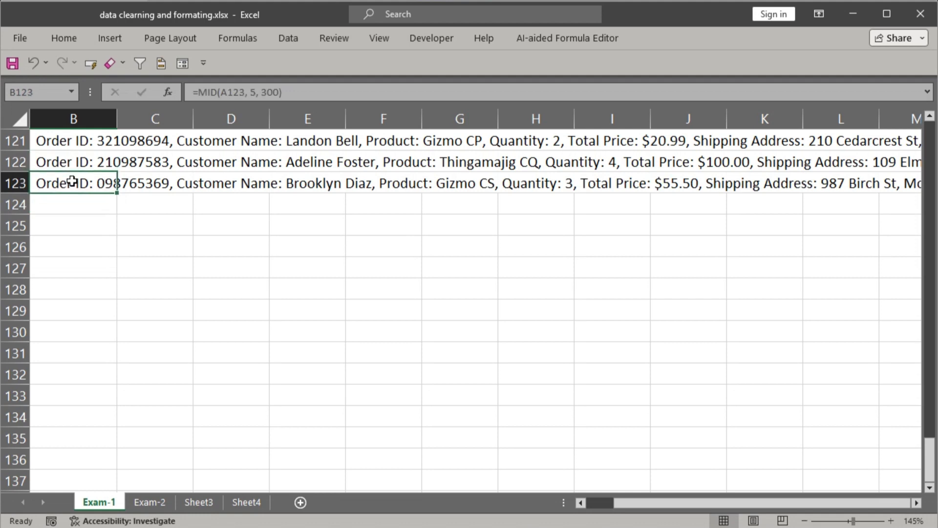
key(ctrl+shift+Up)
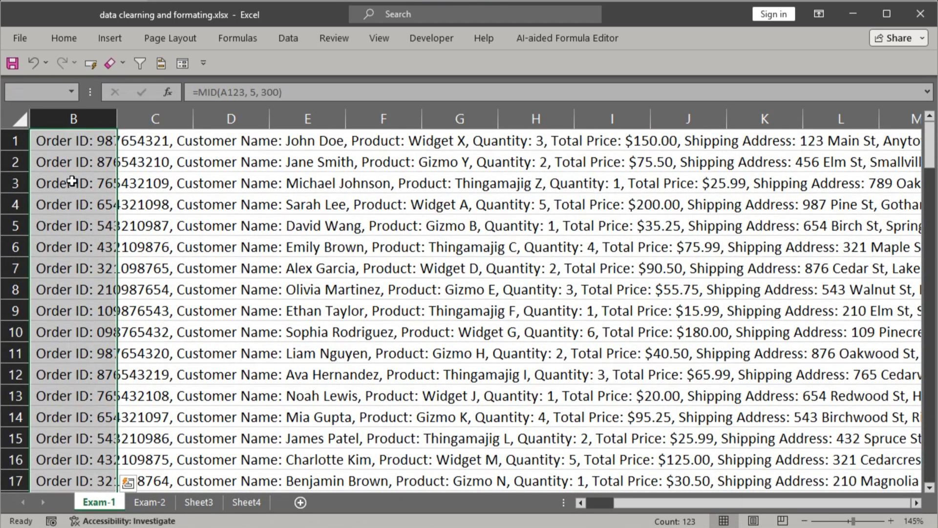
click(56, 144)
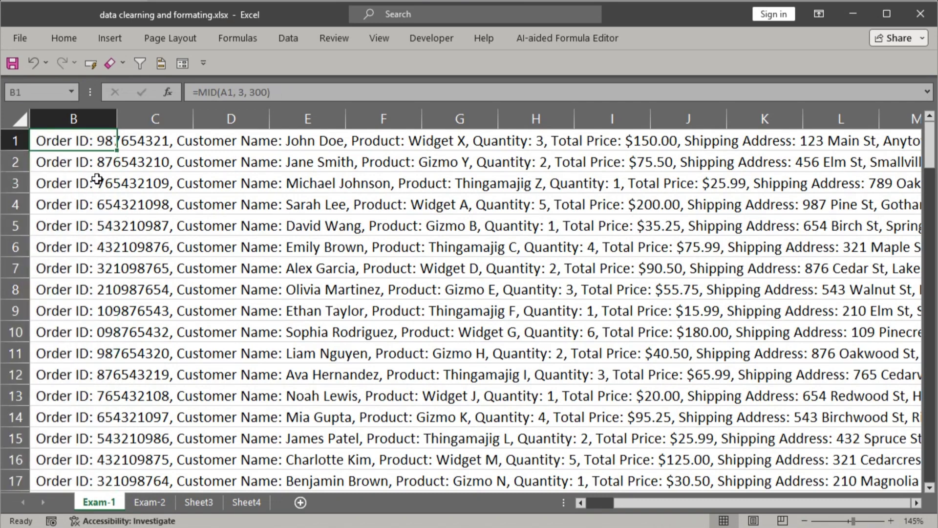
key(ctrl+shift+v)
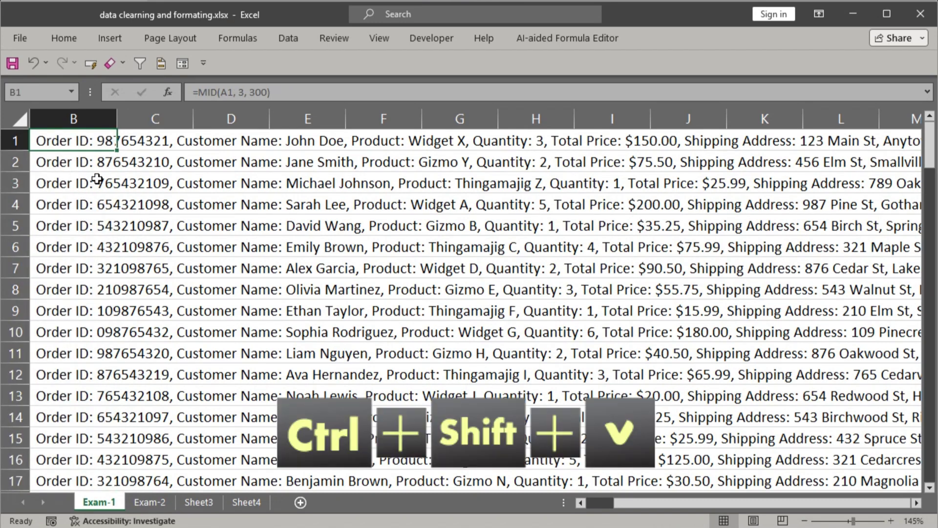
scroll(118, 448, down, 2)
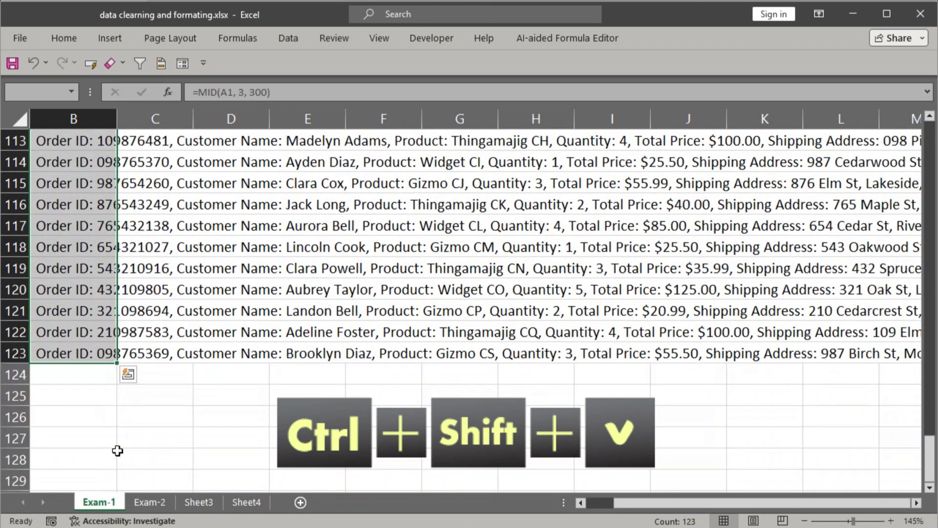
Select the cleaned records from B123 up to B1 and copy them
click(84, 356)
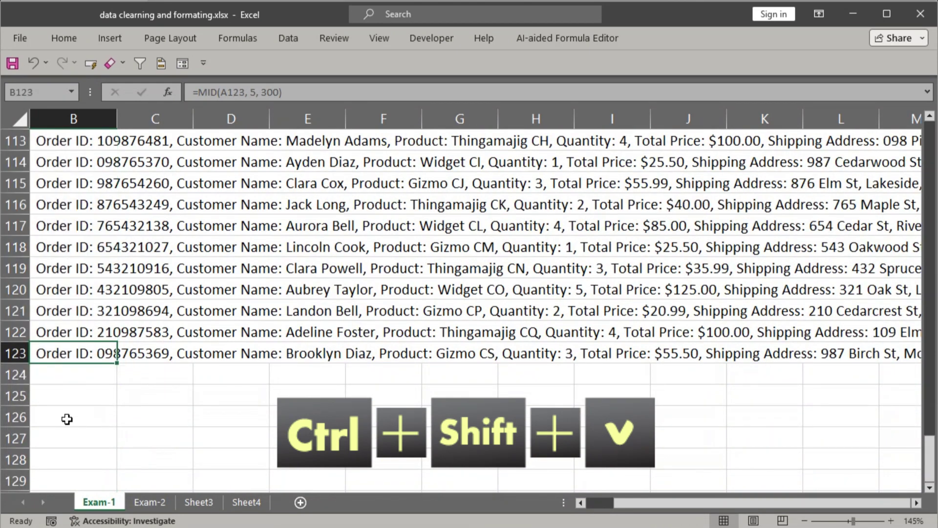
key(ctrl+shift+Up)
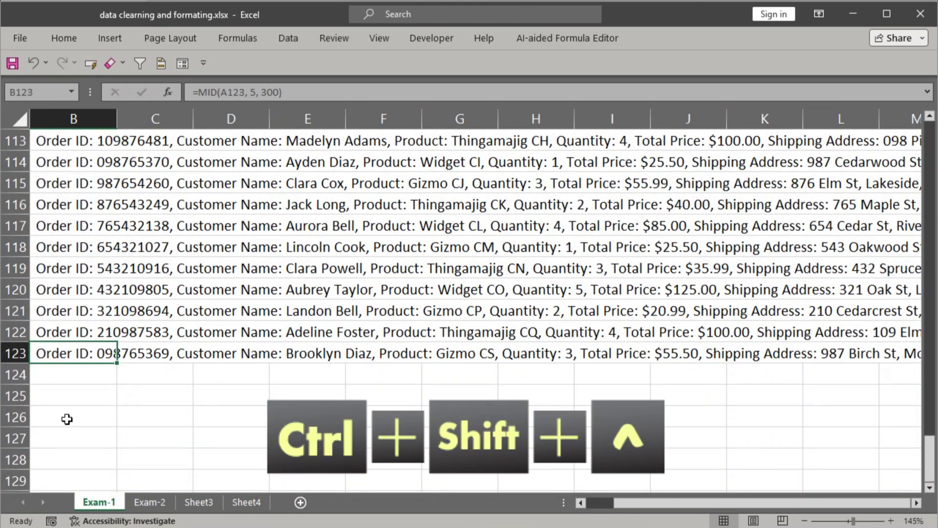
ctrl+scroll(259, 386, down, 3)
ctrl+scroll(259, 386, down, 2)
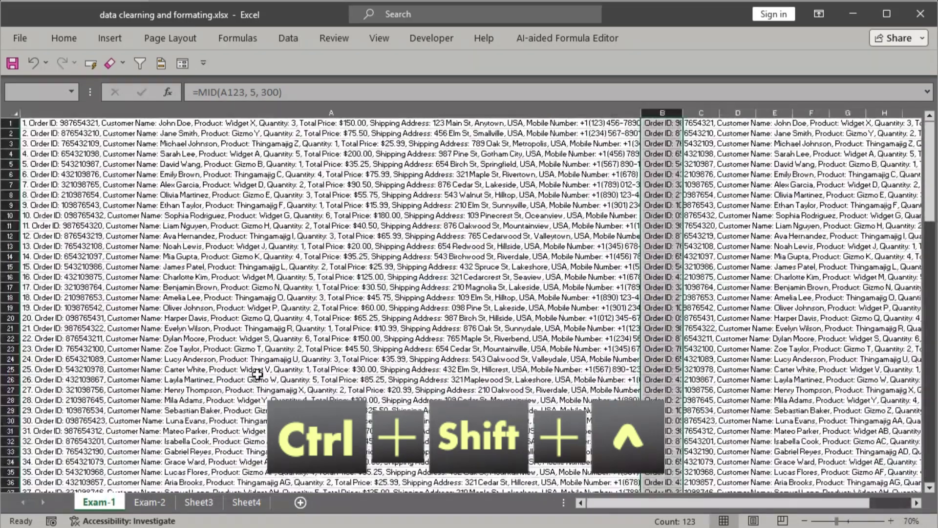
key(ctrl+c)
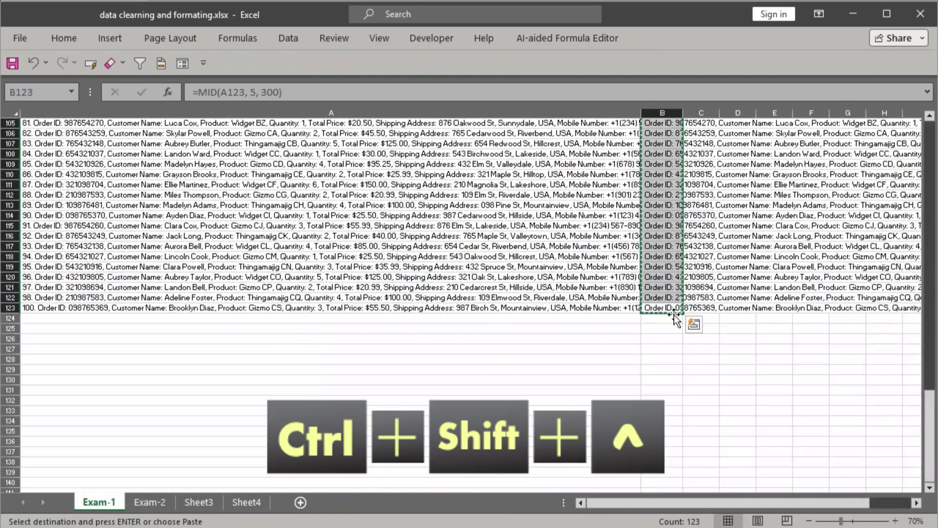
key(ctrl+c)
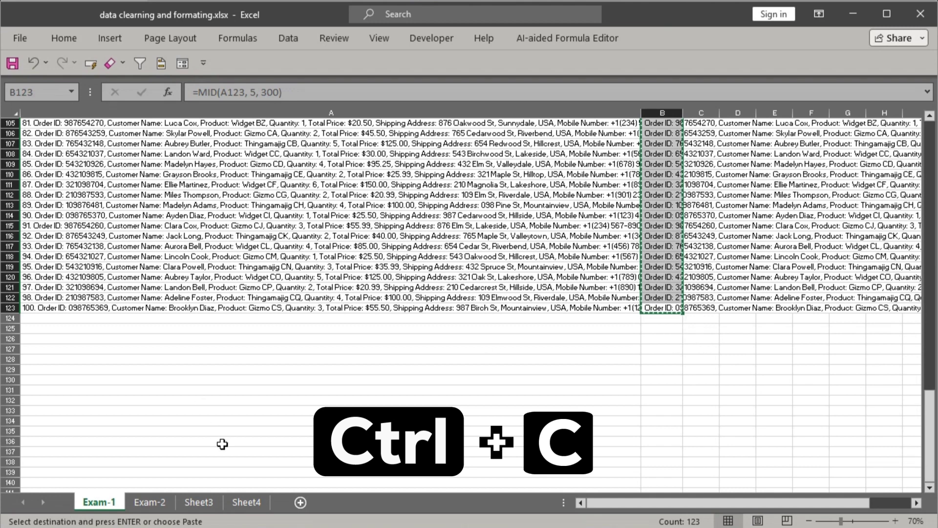
Paste the copied records as values only into Sheet4, starting at cell A2, using Paste Special
click(243, 503)
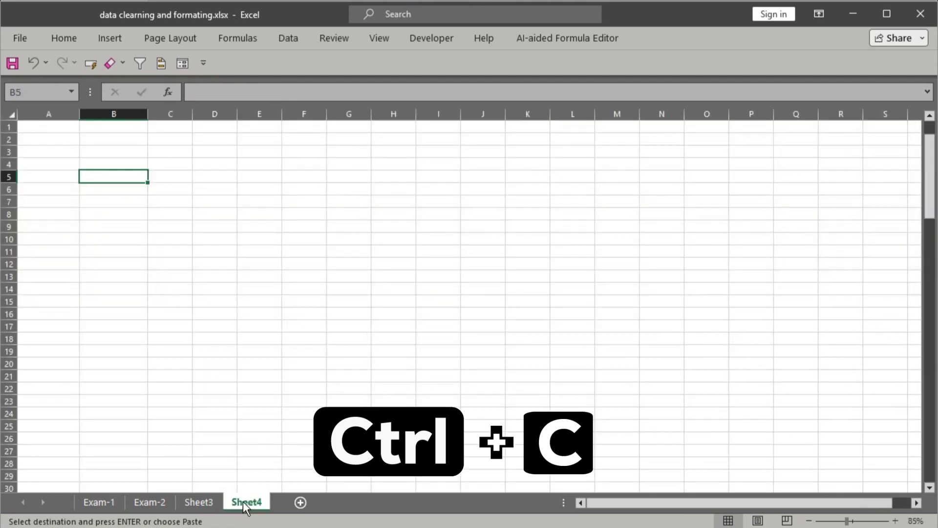
click(51, 131)
click(51, 139)
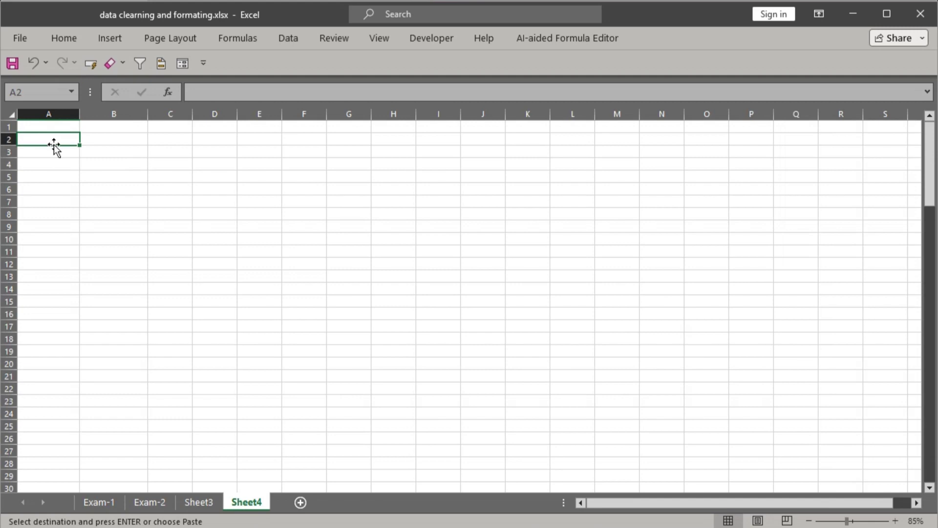
click(17, 42)
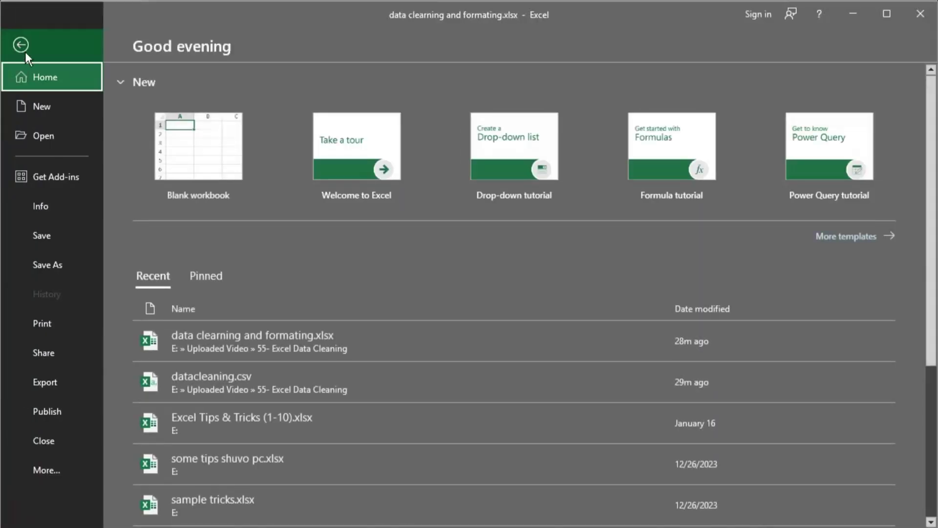
click(21, 17)
click(59, 36)
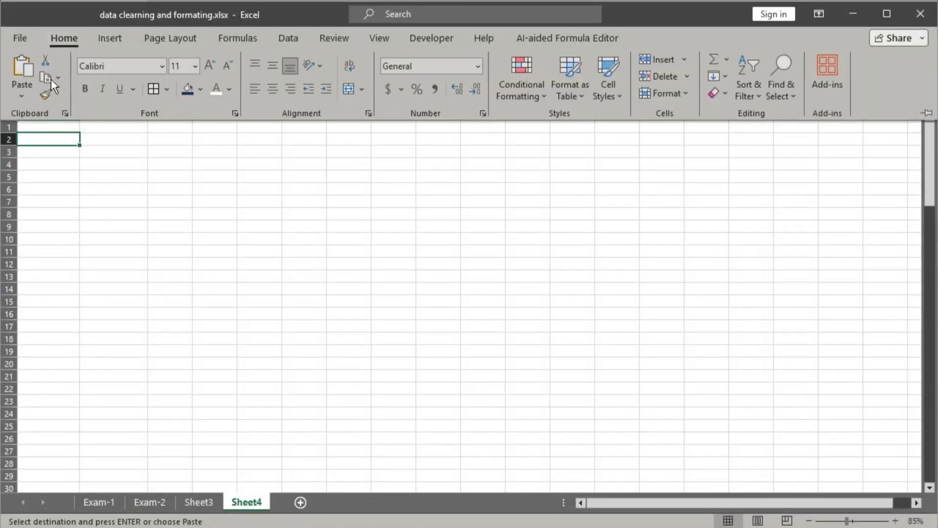
click(27, 101)
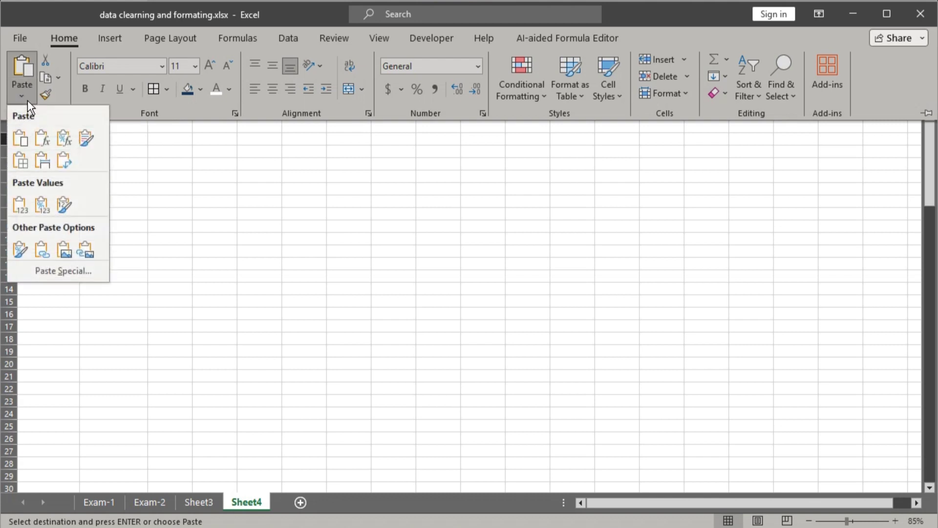
click(63, 271)
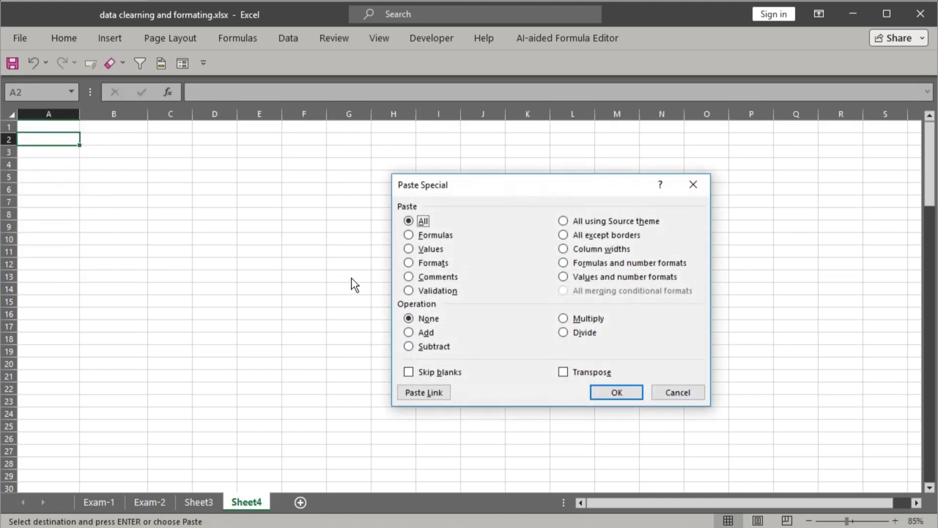
click(430, 250)
drag(496, 184, 398, 215)
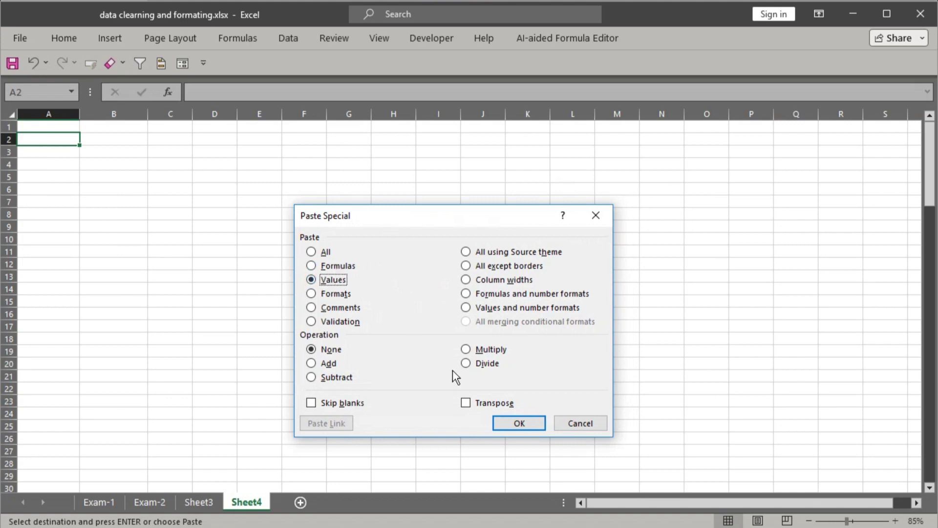
click(519, 423)
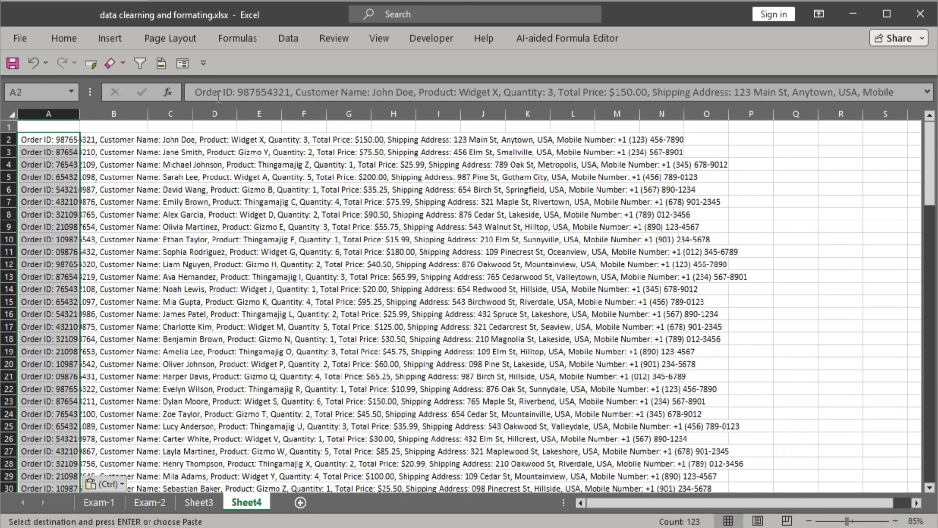
Check the pasted text in A2 and A3, and widen column A to fit the full first record
double_click(58, 141)
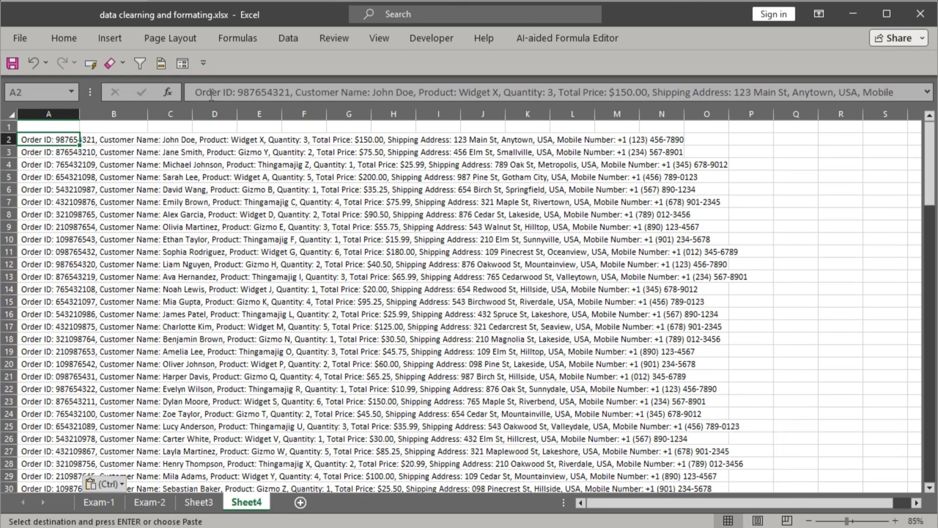
drag(212, 93, 418, 93)
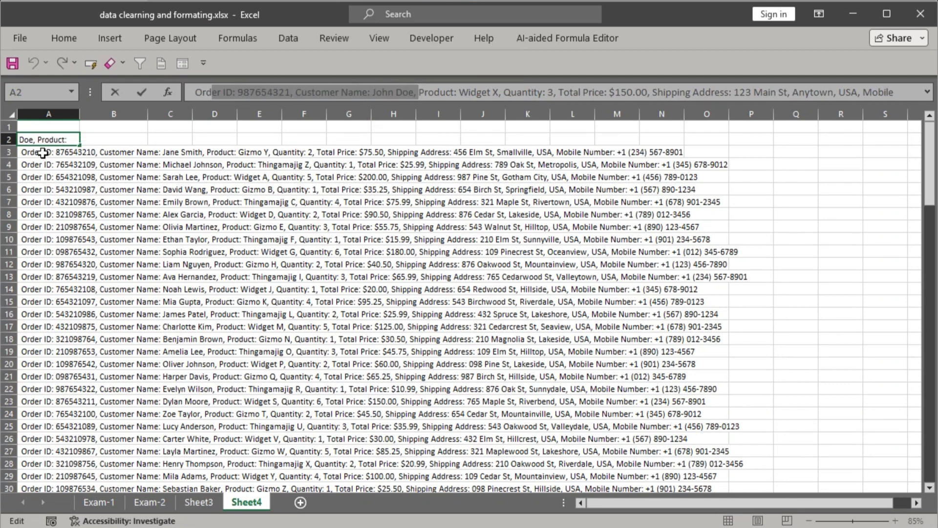
click(58, 155)
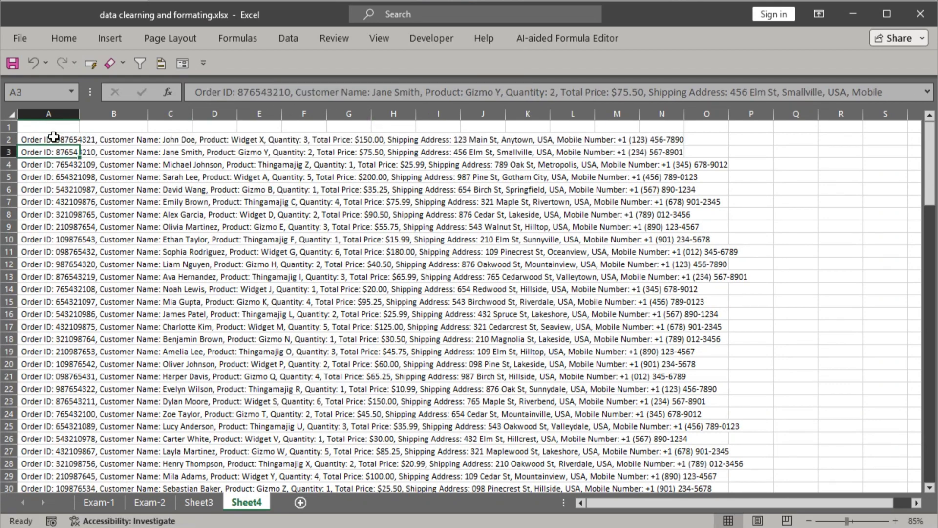
click(54, 138)
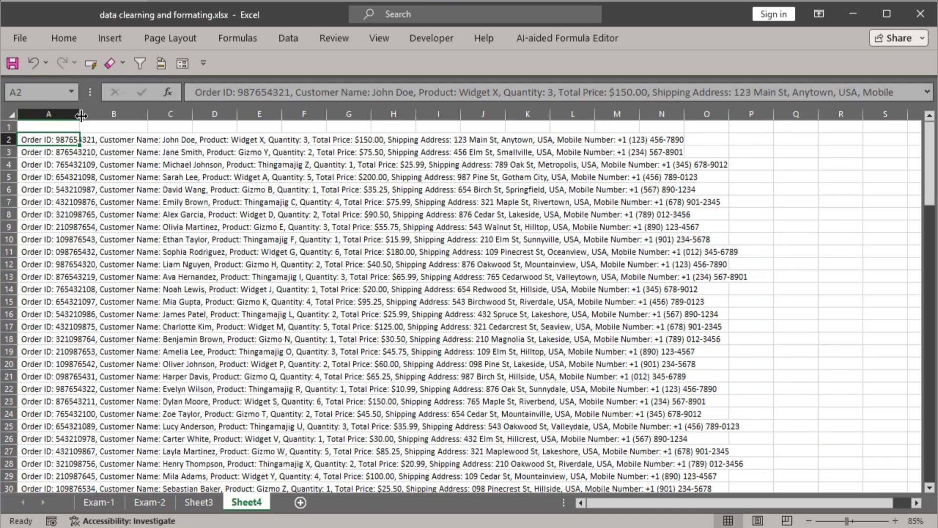
drag(80, 115, 81, 115)
drag(255, 122, 702, 120)
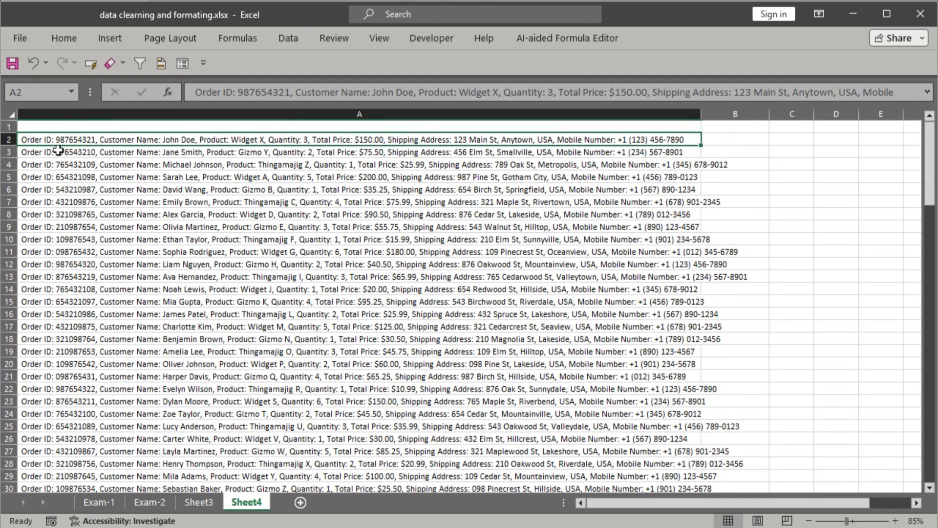
Copy the labels Order ID and Customer Name from the record in A2 into B2 and C2 as headings
drag(194, 92, 235, 91)
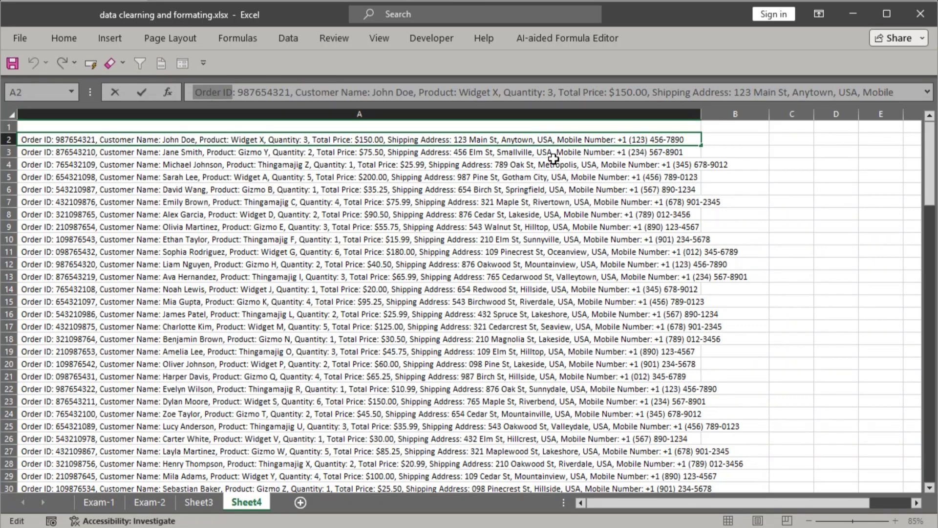
click(732, 139)
key(ctrl+v)
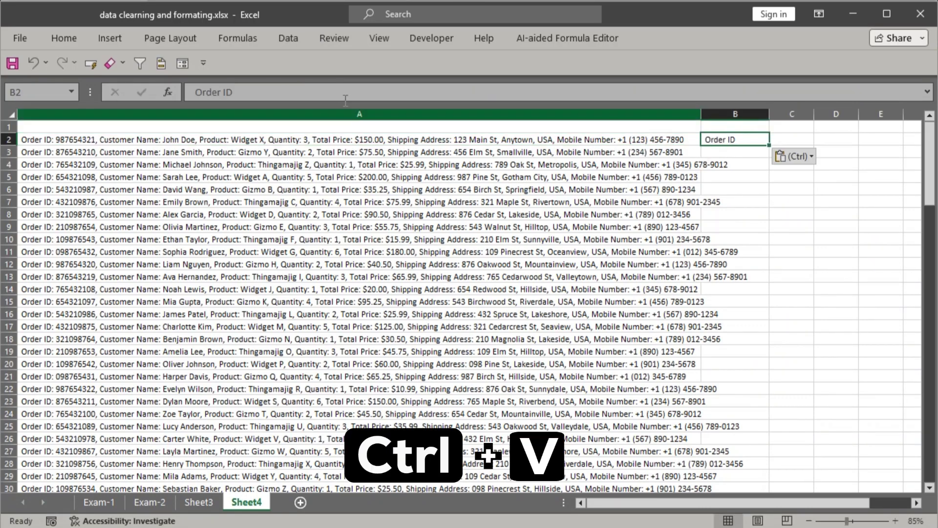
click(106, 141)
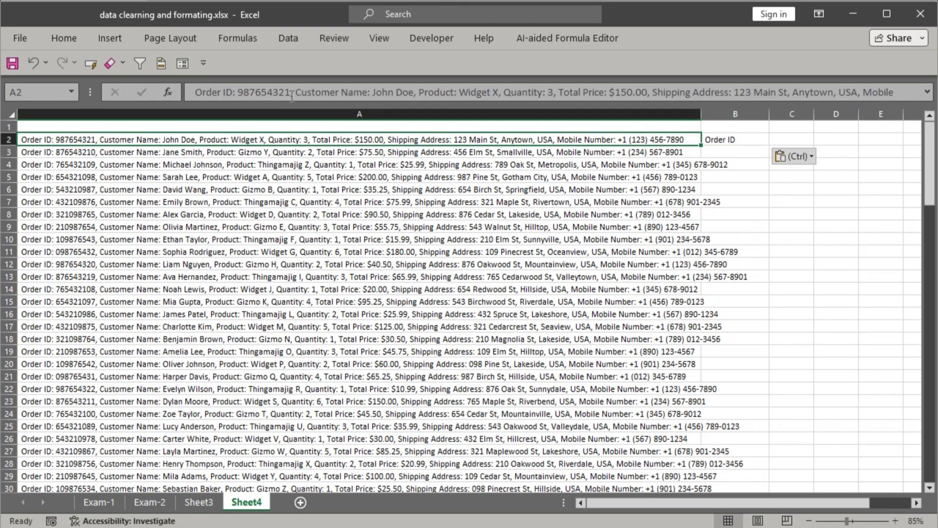
drag(297, 92, 368, 93)
click(785, 140)
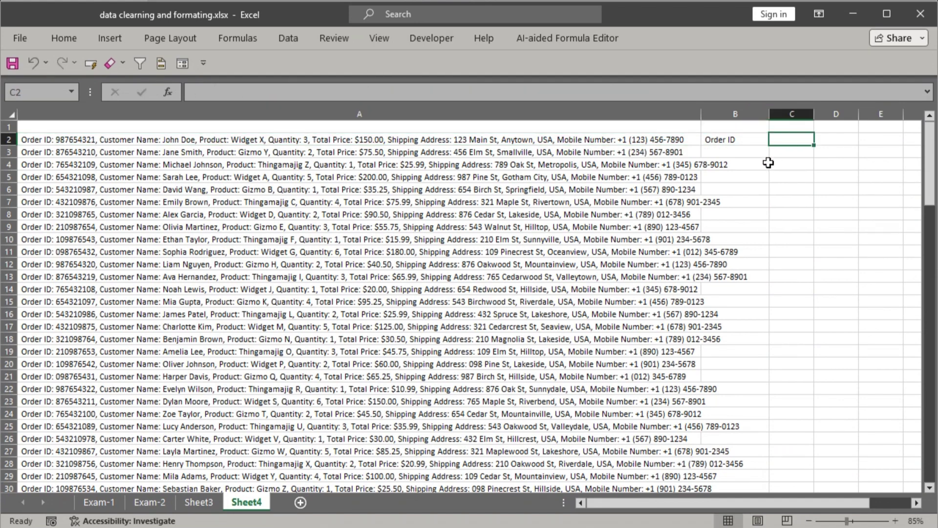
key(ctrl+v)
Copy the labels Product and Quantity from the record in A2 into D2 and E2 as headings
click(66, 141)
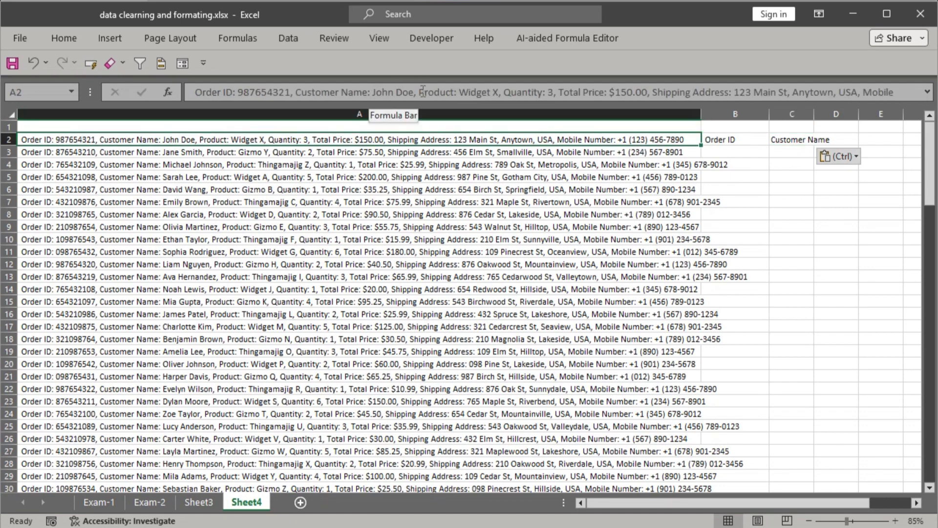
drag(418, 92, 455, 93)
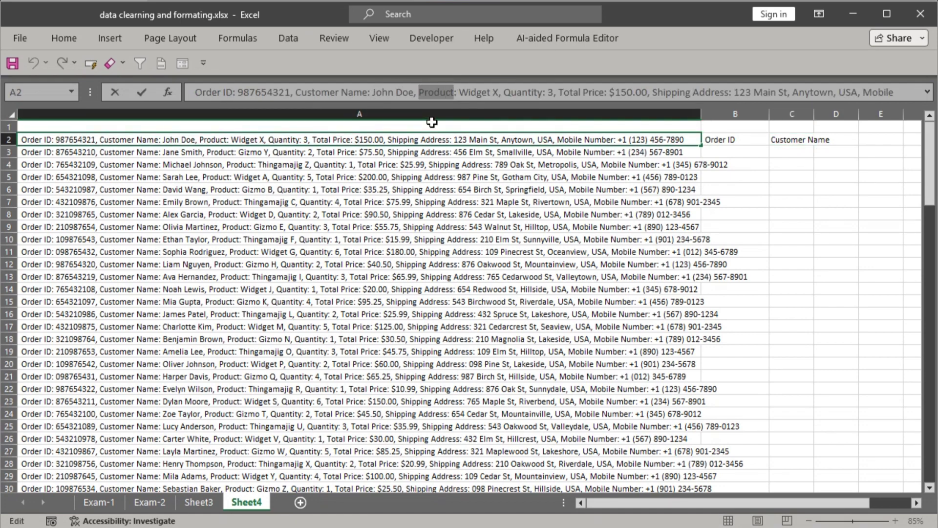
key(ctrl+c)
click(840, 143)
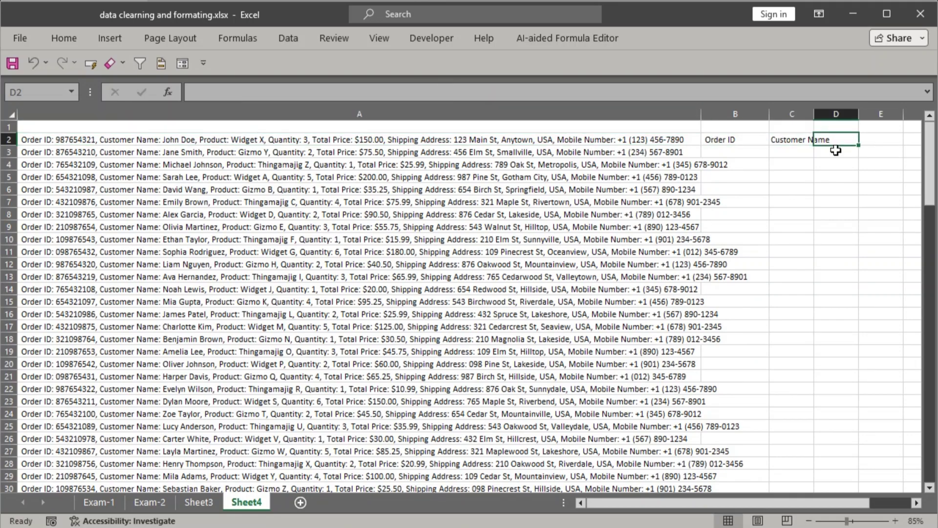
key(ctrl+v)
click(420, 142)
drag(502, 92, 602, 94)
key(ctrl+c)
click(894, 143)
key(ctrl+v)
Copy the label Total Price from the record in A2 into F2 as a heading
click(421, 142)
key(ctrl+c)
click(882, 142)
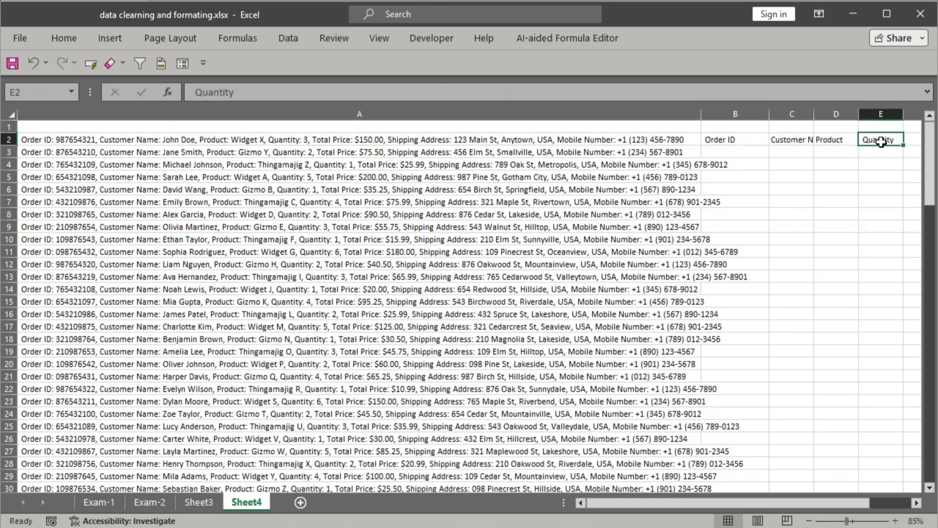
key(Right)
key(ctrl+v)
key(ctrl+Left)
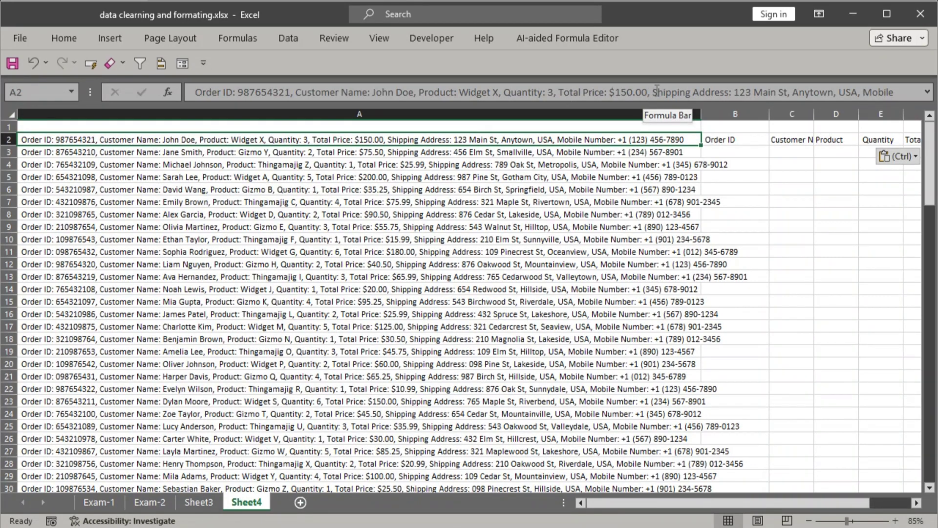
Copy the label Shipping Address from the record in A2 into G2 as a heading
drag(653, 92, 731, 93)
key(ctrl+c)
click(662, 140)
key(Right)
key(Right)
key(Right)
key(Right)
key(Right)
key(Right)
key(ctrl+v)
key(ctrl+Left)
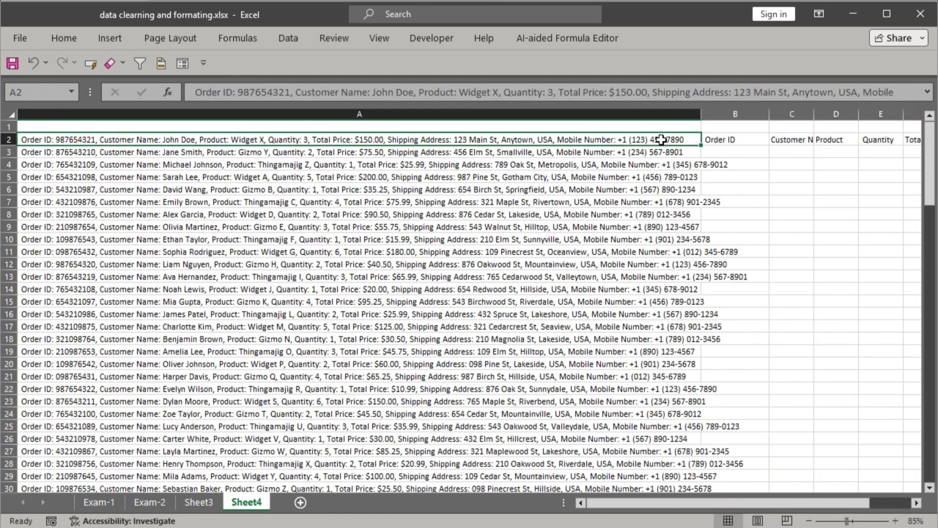
Copy the label Mobile Number from the record in A2 into H2 as the last heading
double_click(662, 140)
drag(557, 140, 614, 142)
key(ctrl+c)
key(Tab)
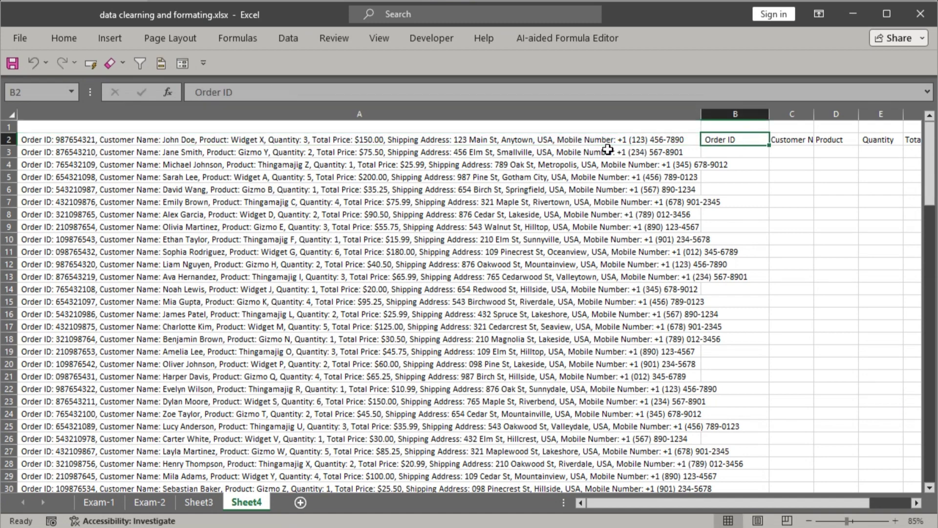
key(Right)
key(Right)
key(Right)
key(Right)
key(Right)
key(Right)
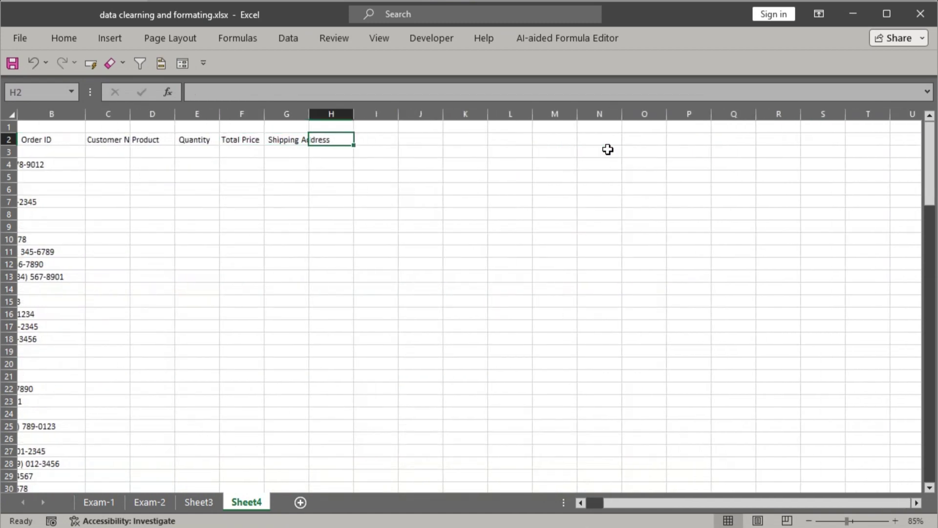
key(Left)
key(Right)
key(ctrl+v)
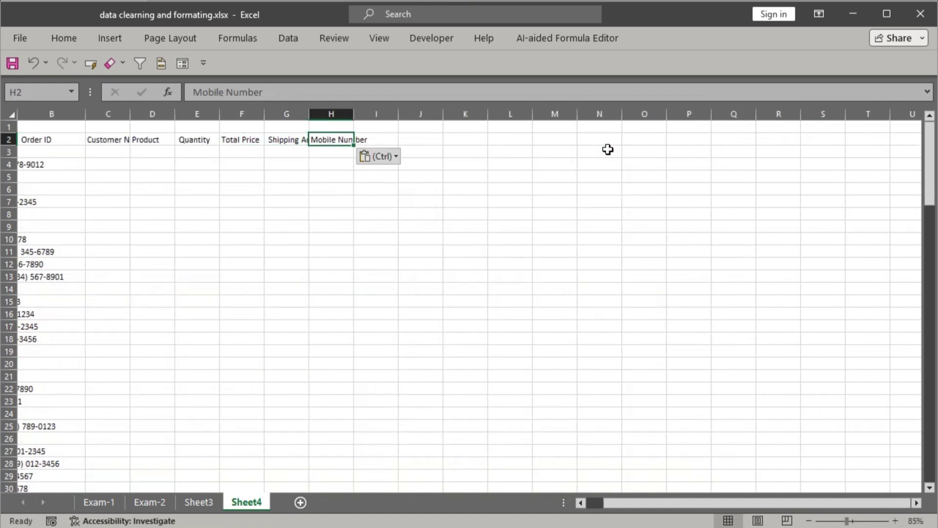
Move the seven headings from B2:H2 up to row 1, starting at B1
click(136, 143)
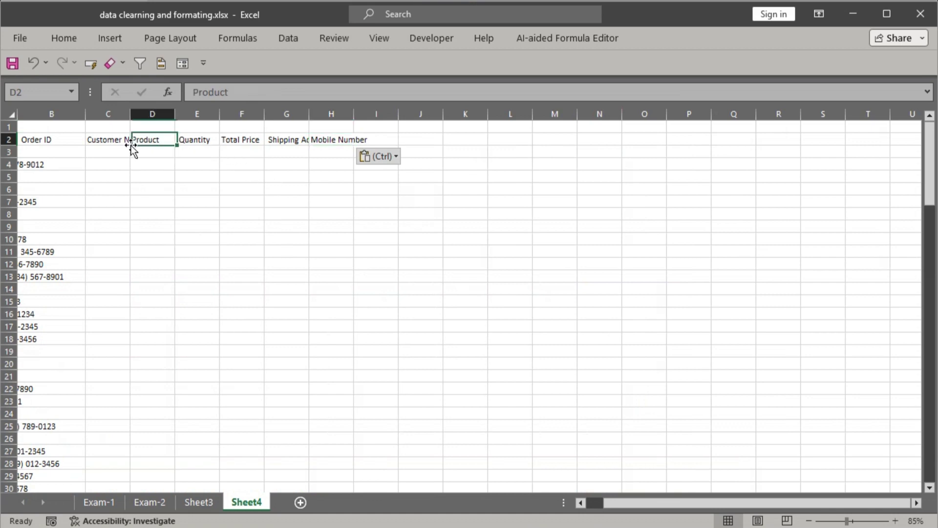
click(105, 153)
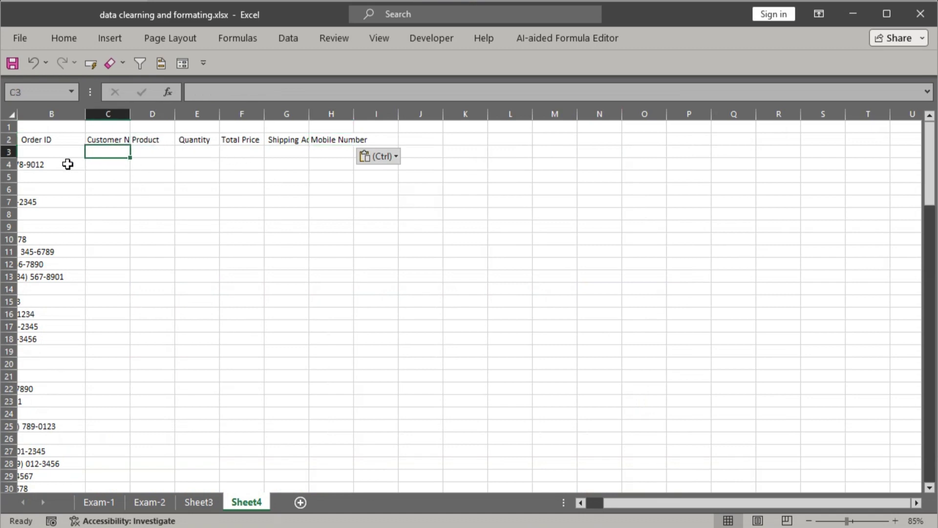
key(Home)
key(Up)
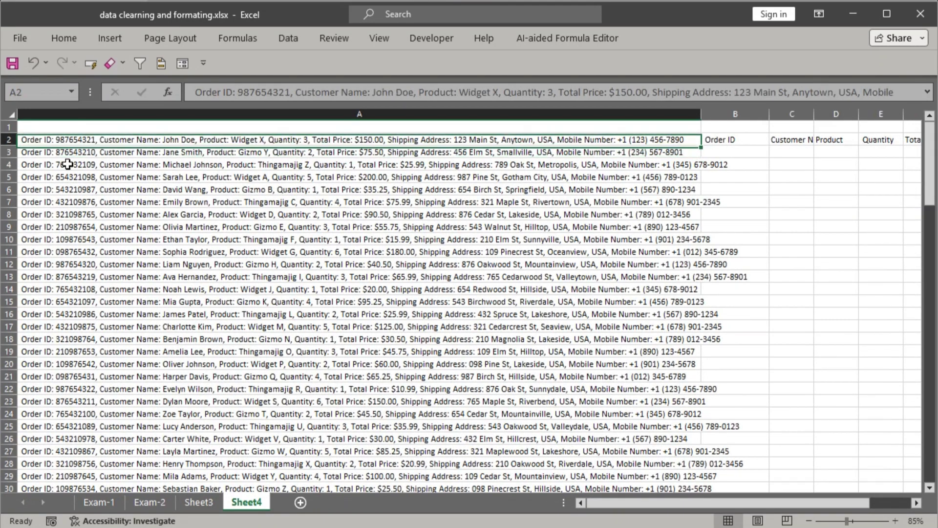
key(Right)
key(Left)
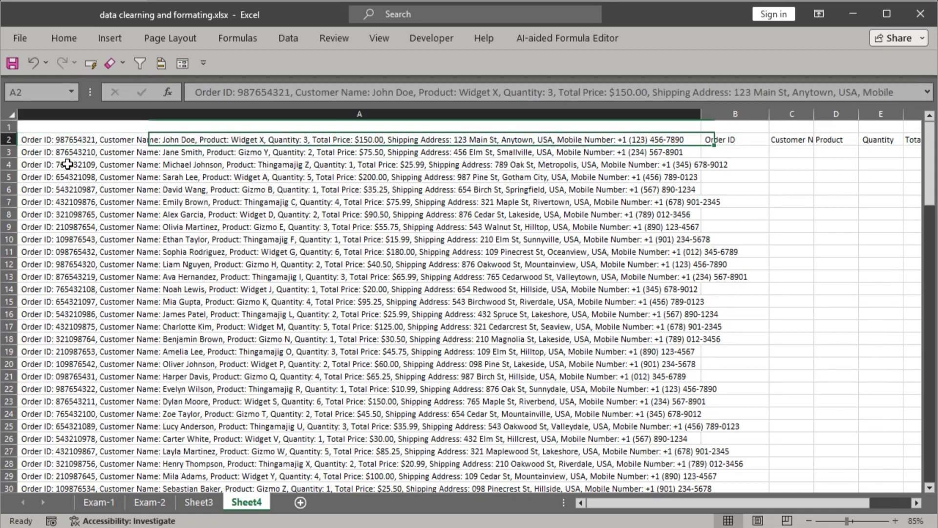
key(Right)
key(ctrl+v)
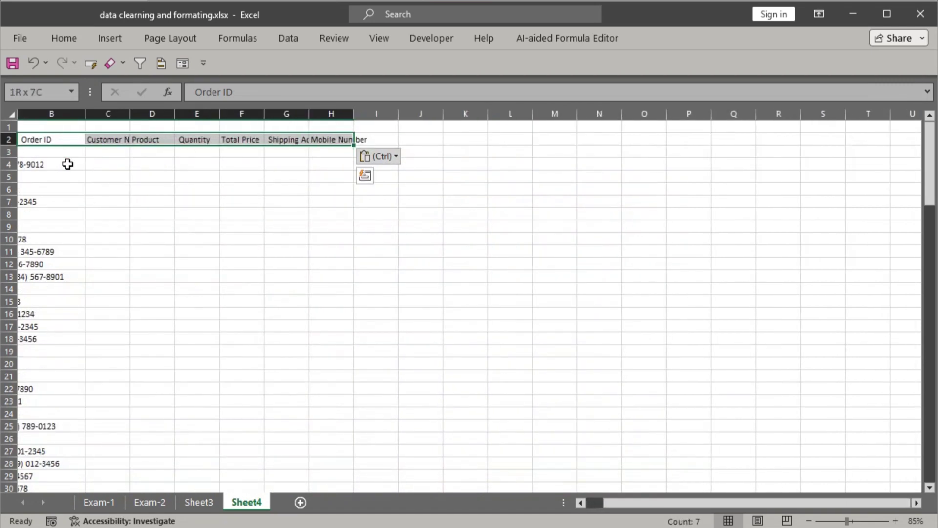
key(Left)
key(Right)
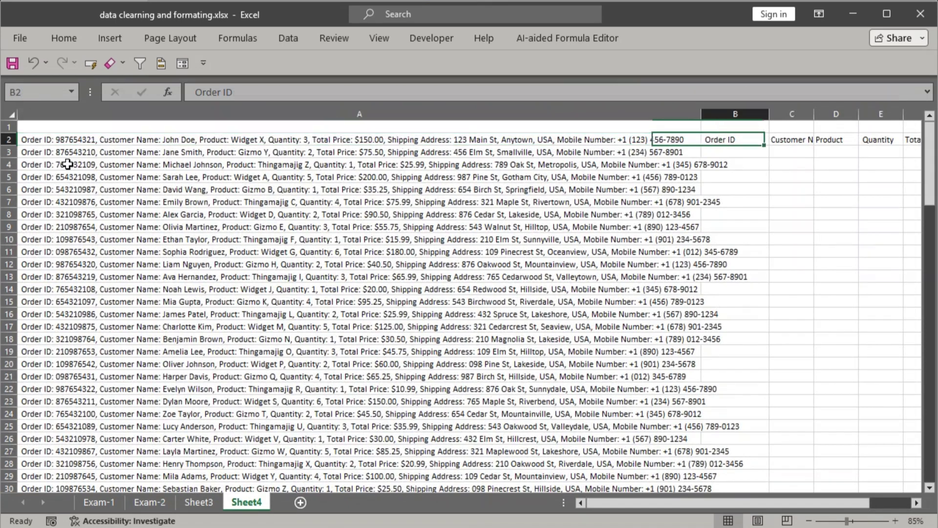
key(ctrl+shift+Right)
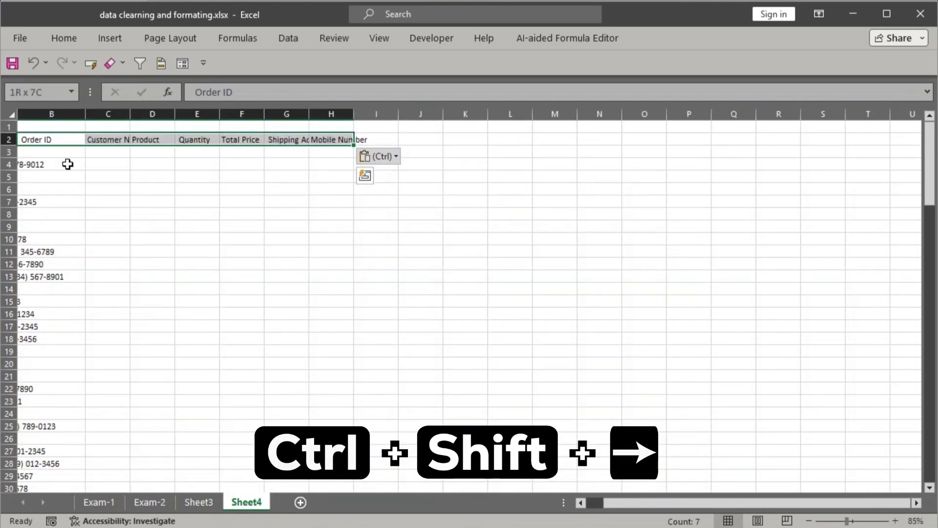
key(ctrl+x)
key(Up)
key(ctrl+v)
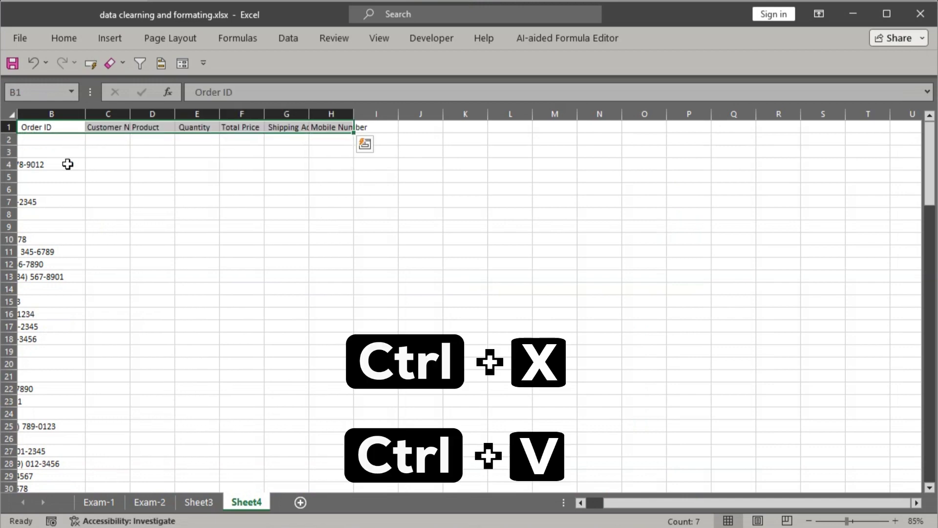
Copy only the order number from the record in A2 into B2 under the Order ID heading
drag(638, 508, 607, 506)
click(727, 141)
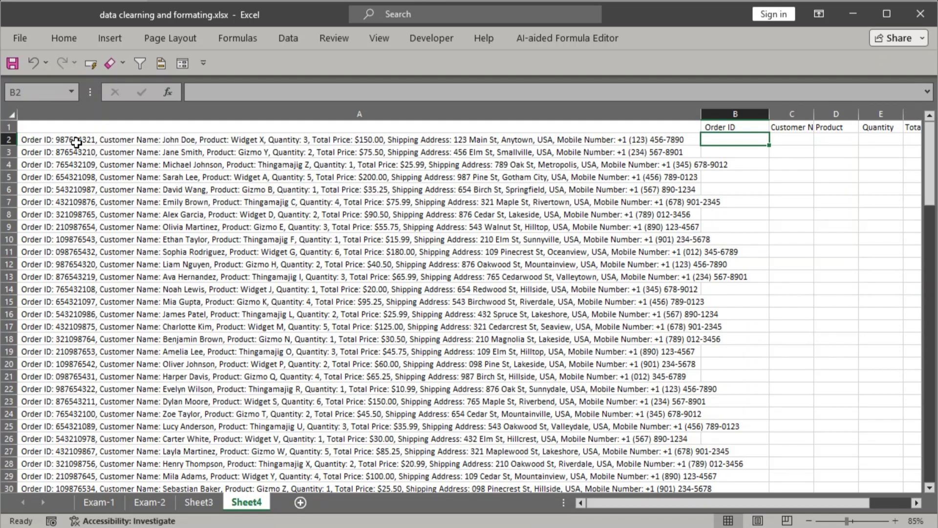
scroll(84, 147, up, 8)
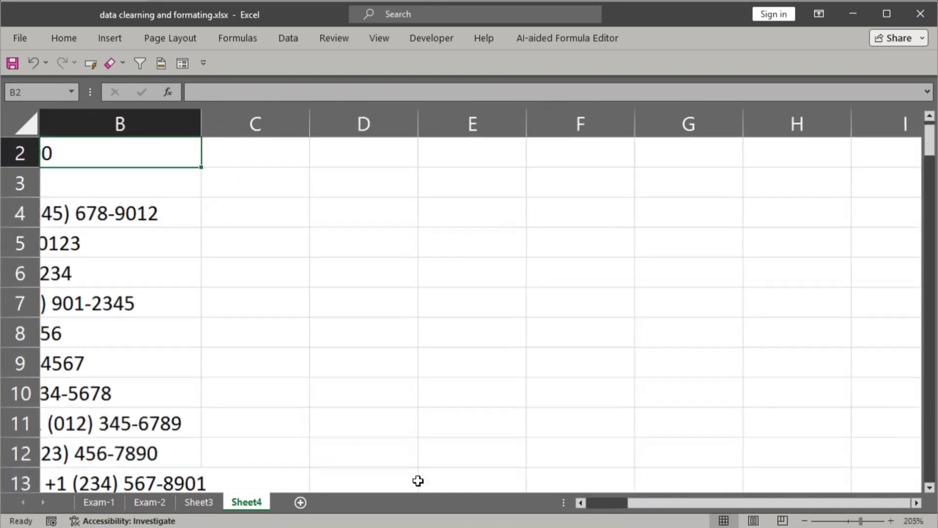
drag(629, 504, 579, 497)
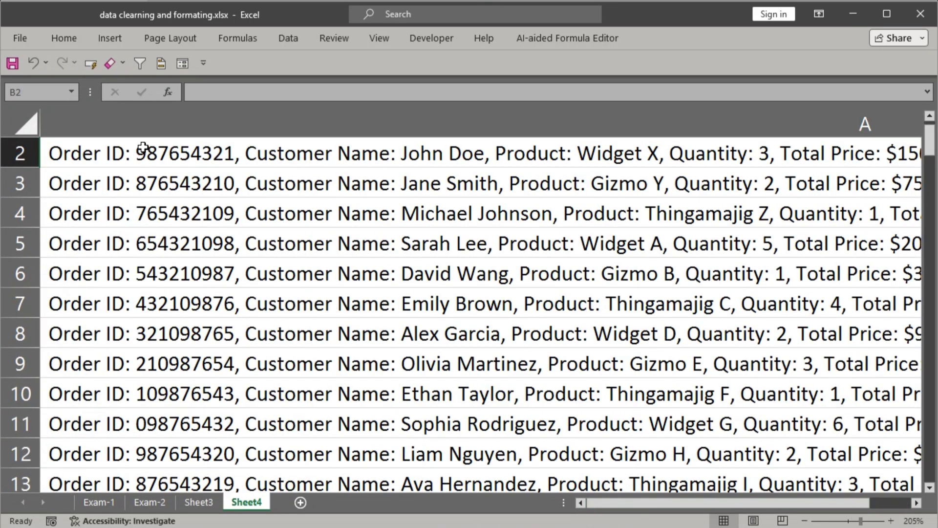
scroll(141, 157, up, 1)
double_click(147, 184)
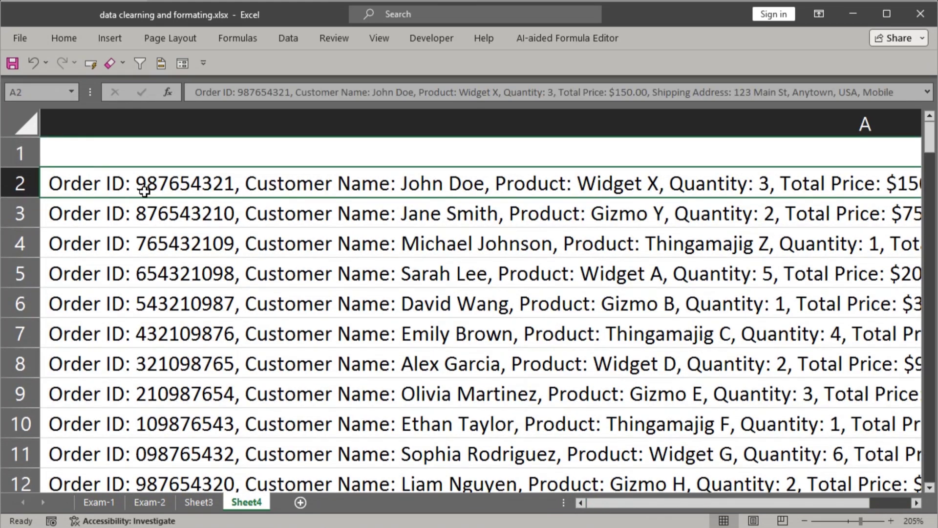
drag(137, 184, 234, 181)
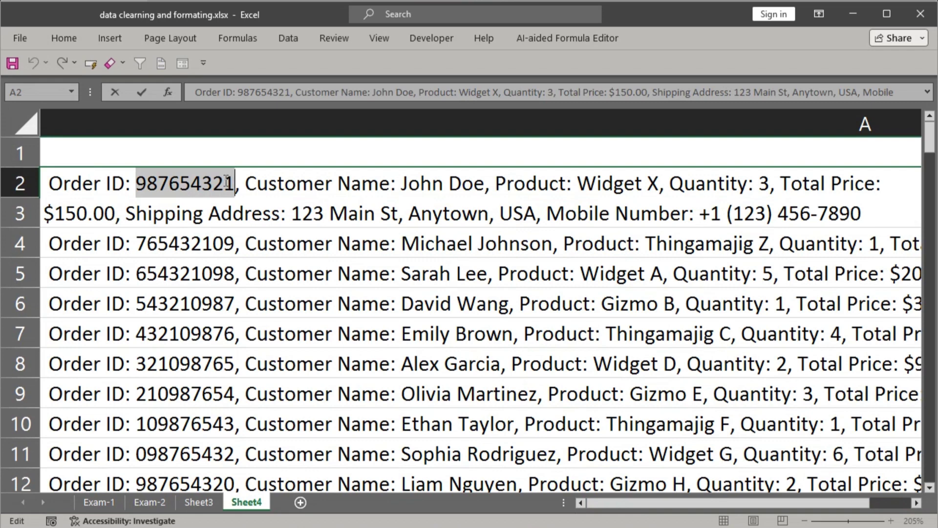
key(Tab)
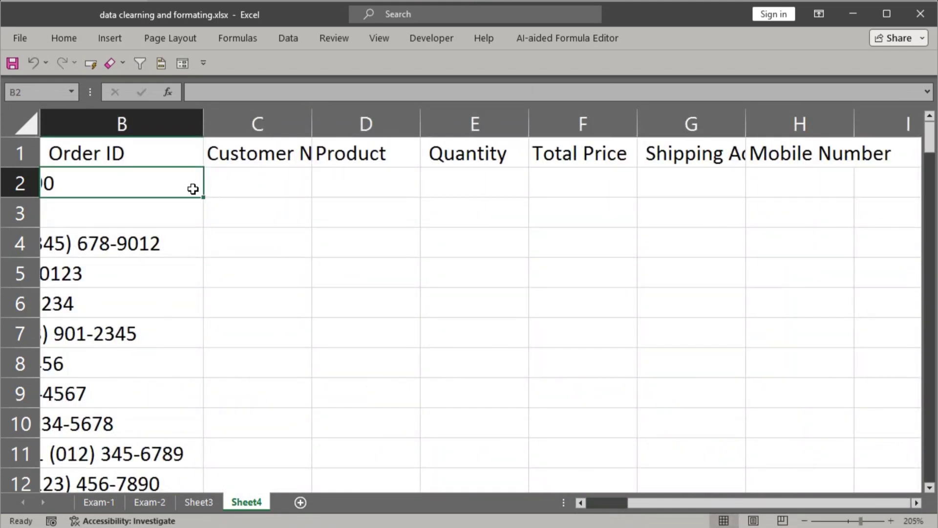
double_click(144, 184)
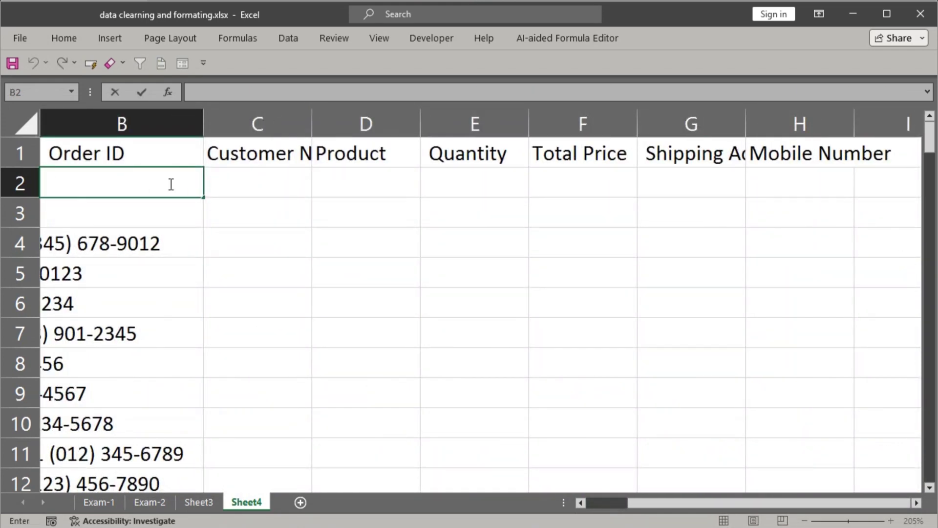
key(ctrl+v)
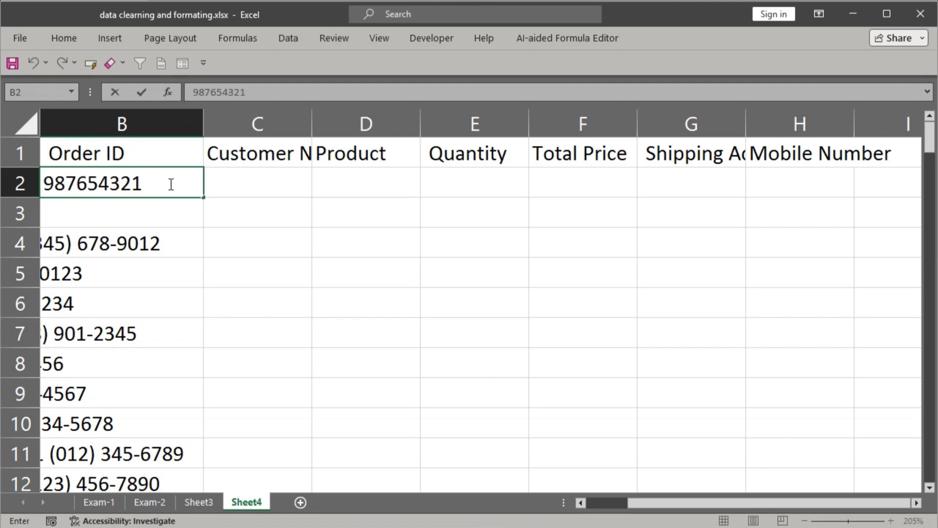
key(Return)
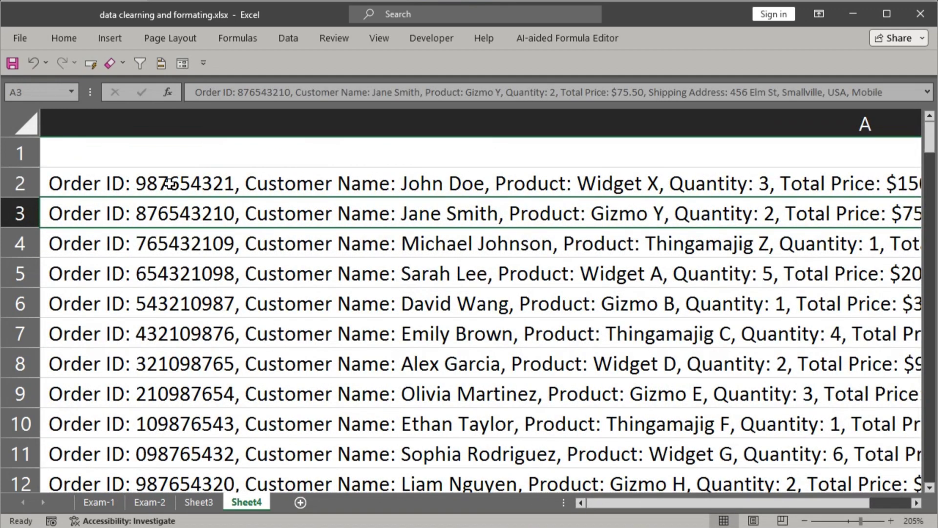
Fill the rest of the Order ID column from B3 down with Flash Fill, following the example in B2
key(Up)
key(Right)
key(Down)
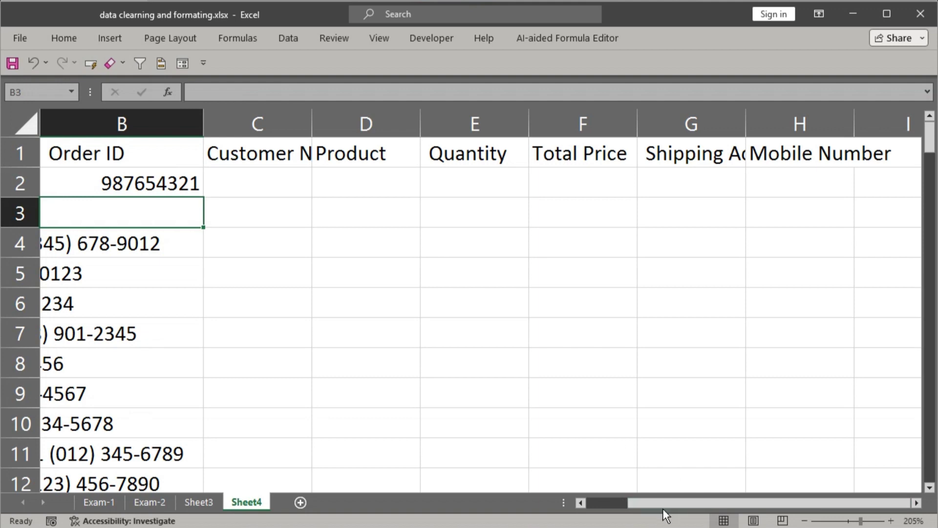
drag(665, 501, 608, 499)
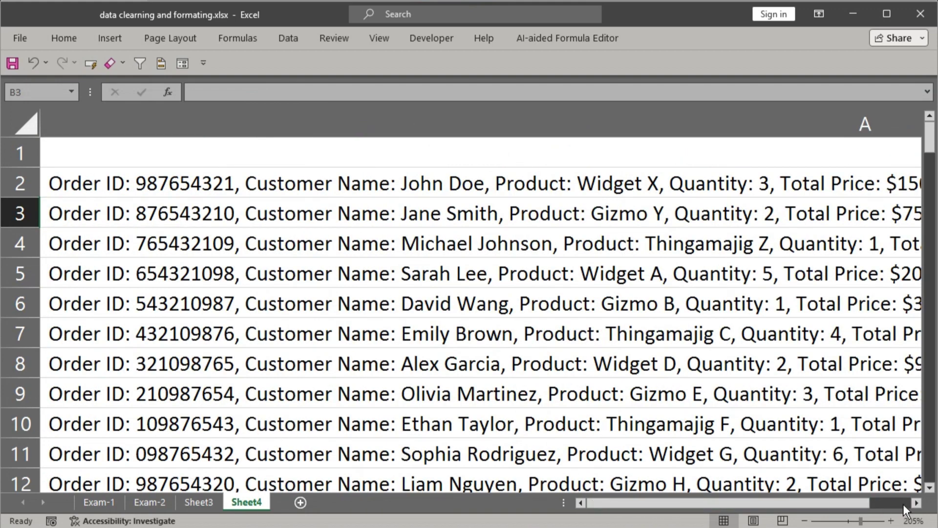
click(917, 503)
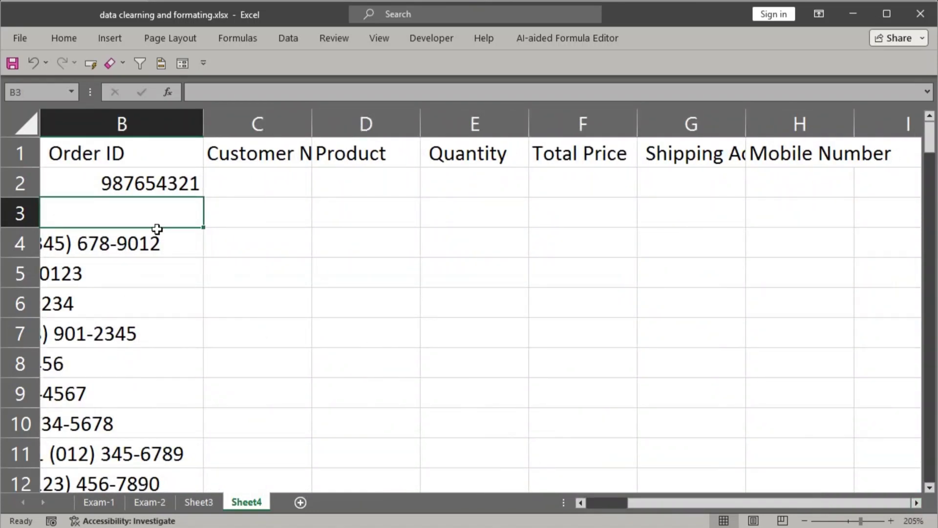
click(278, 40)
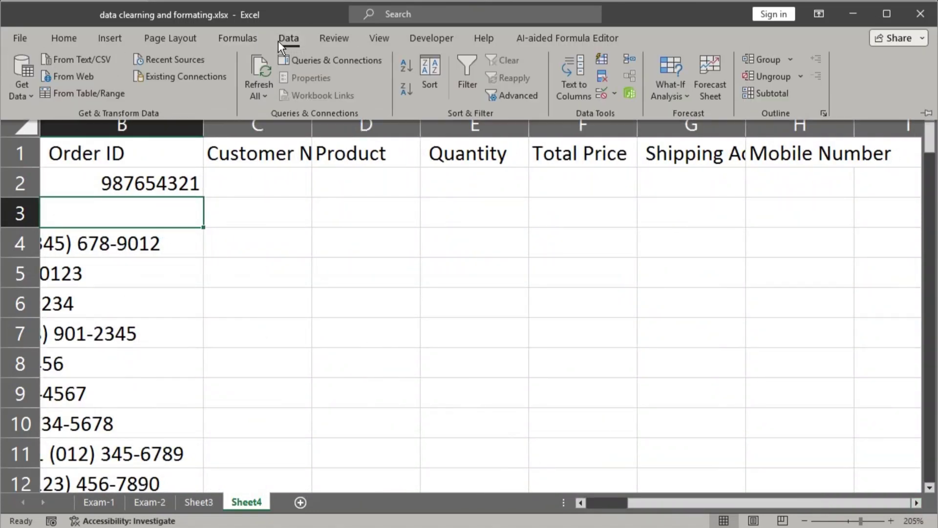
click(598, 60)
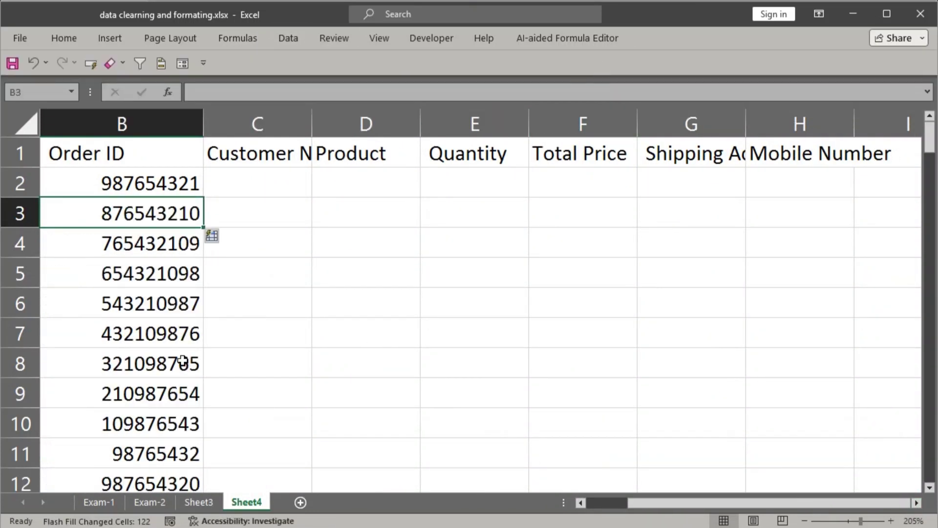
Compare the filled order IDs in column B with the original records in column A
drag(653, 502, 596, 520)
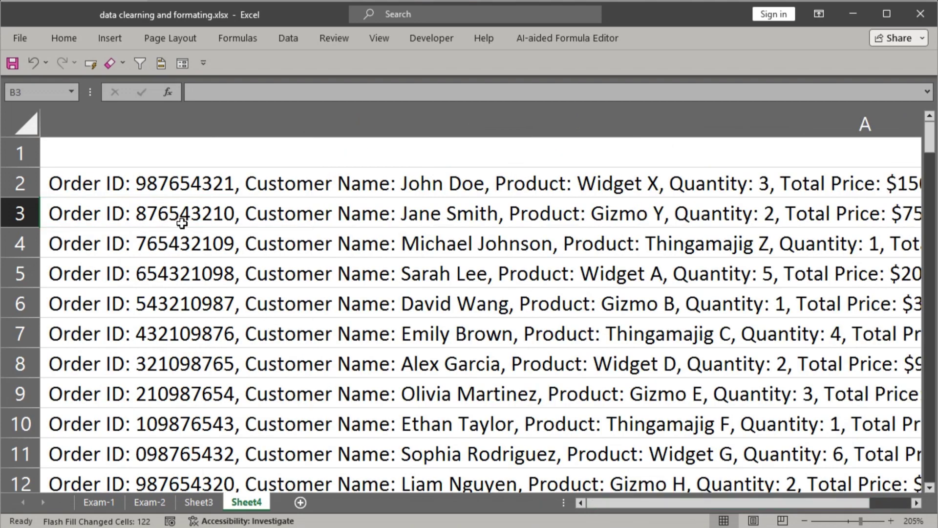
drag(644, 502, 692, 506)
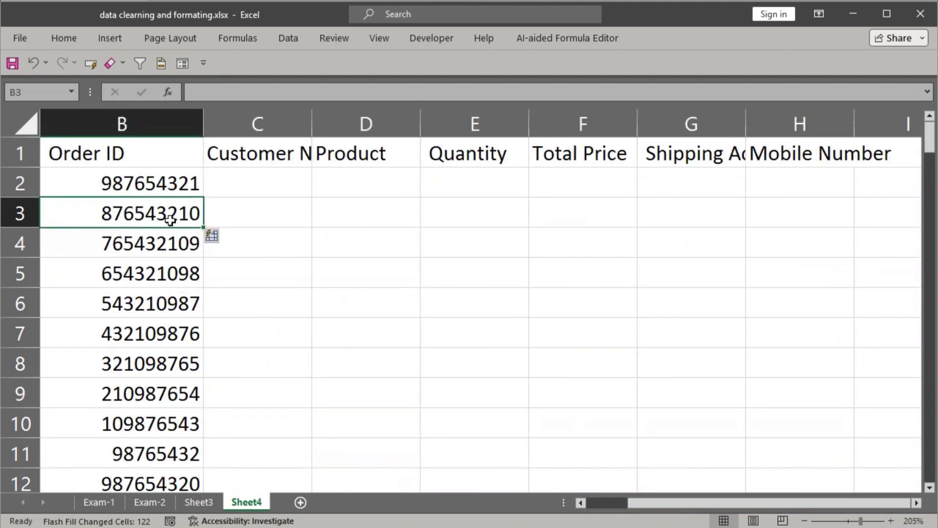
click(149, 243)
scroll(152, 303, down, 4)
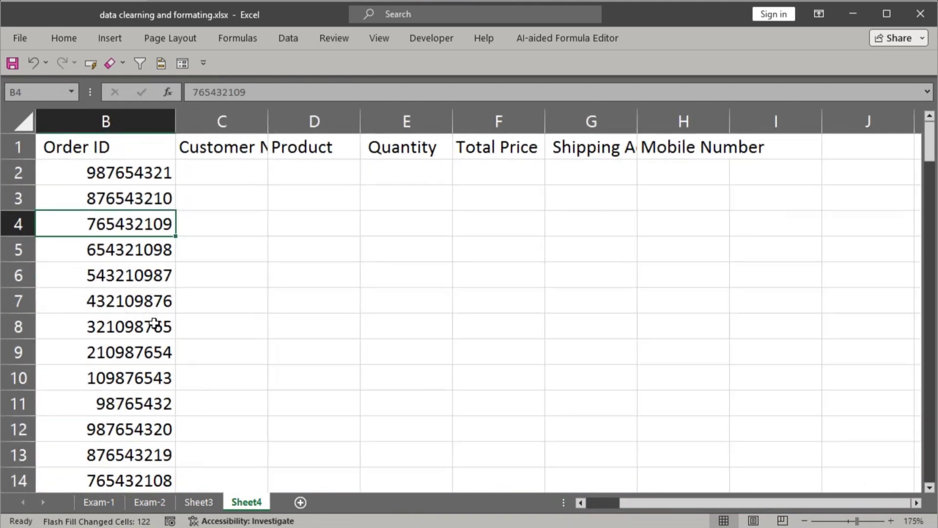
scroll(155, 332, down, 4)
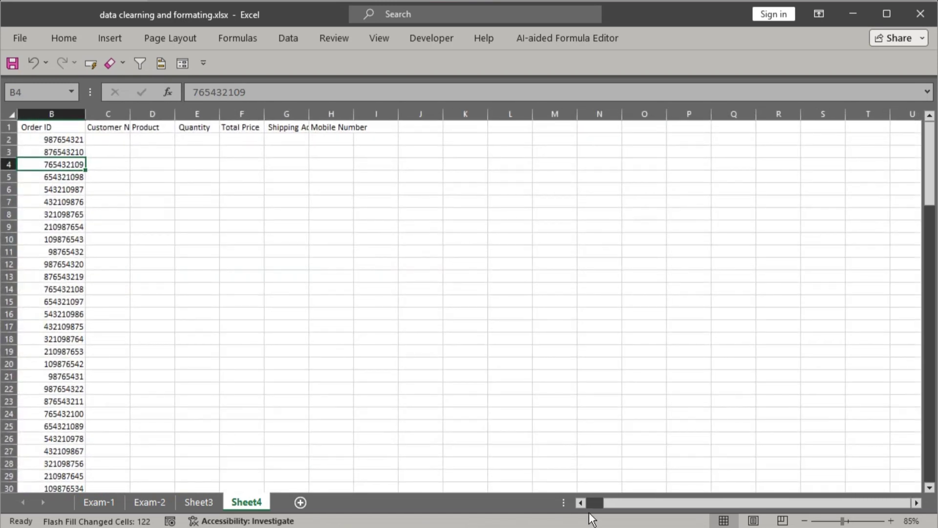
Check the extracted order IDs, including row 20, against their full records down to the last row
click(584, 503)
click(582, 502)
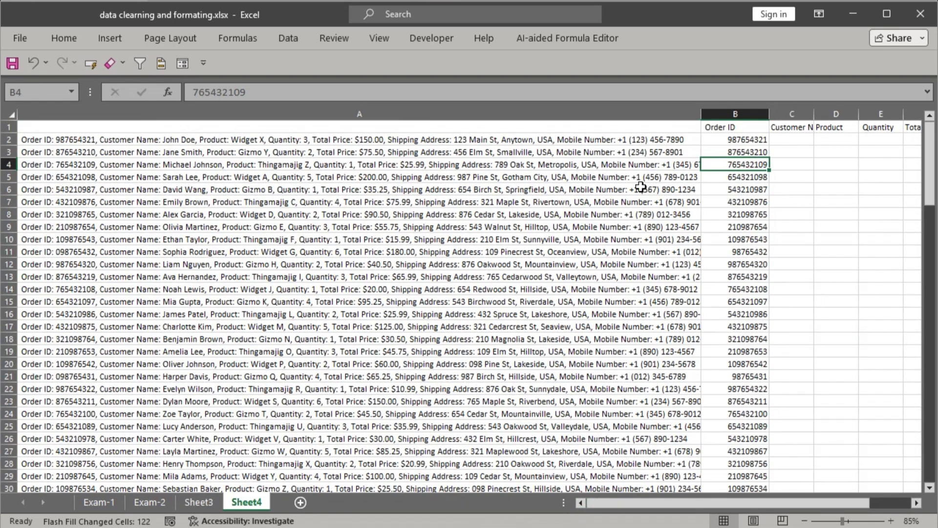
click(741, 180)
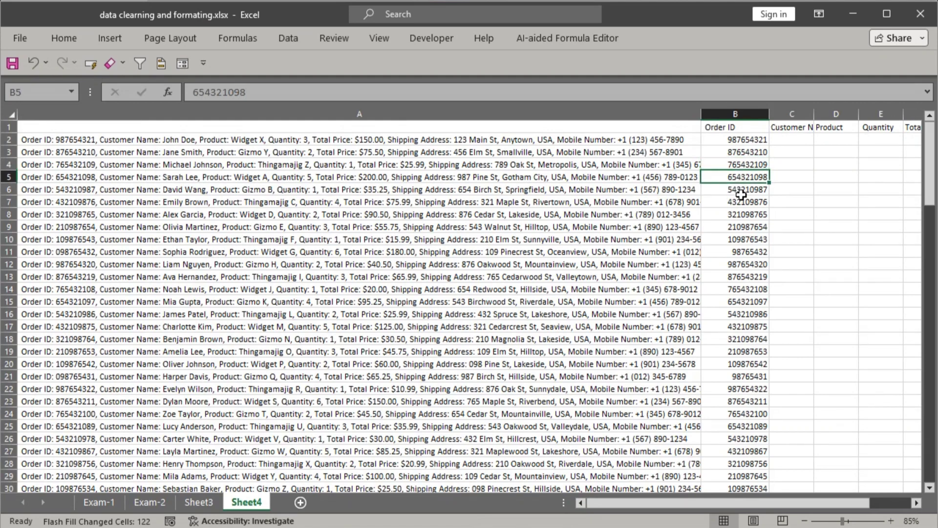
click(746, 364)
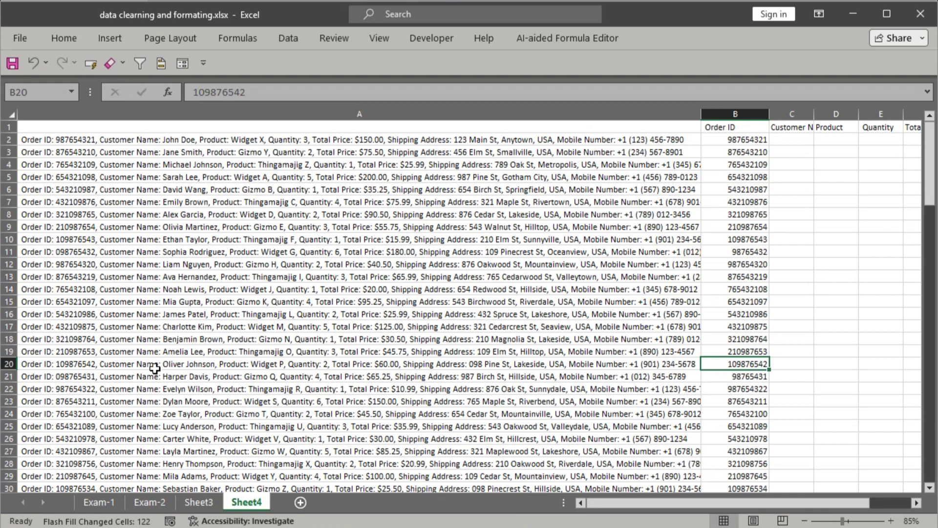
drag(60, 364, 733, 362)
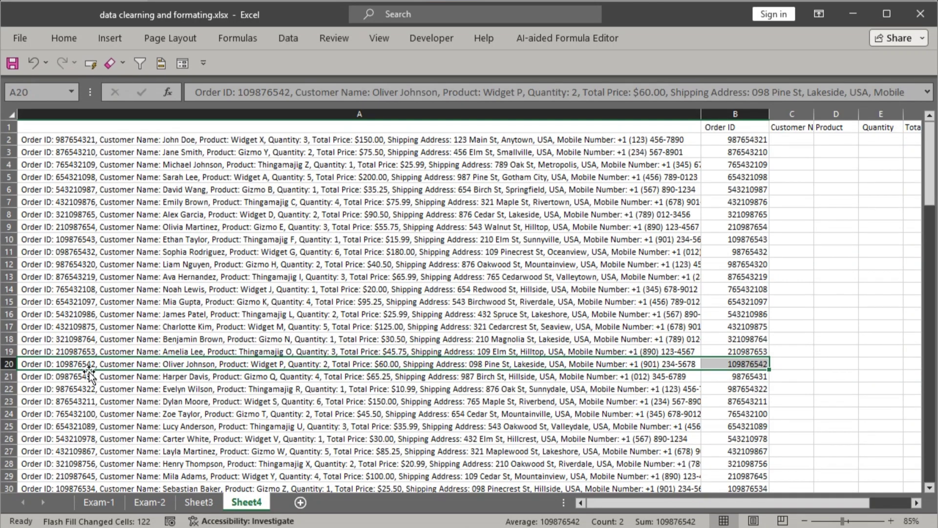
scroll(694, 376, down, 19)
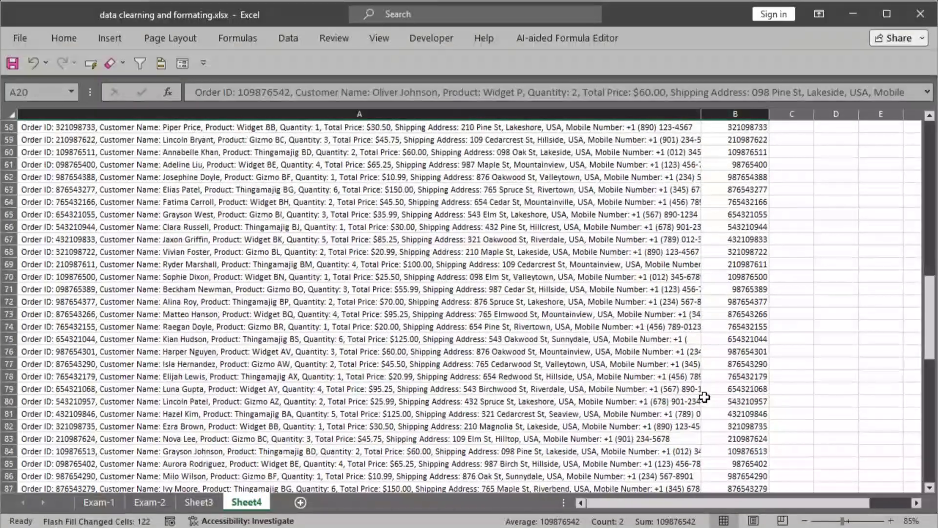
scroll(703, 397, down, 18)
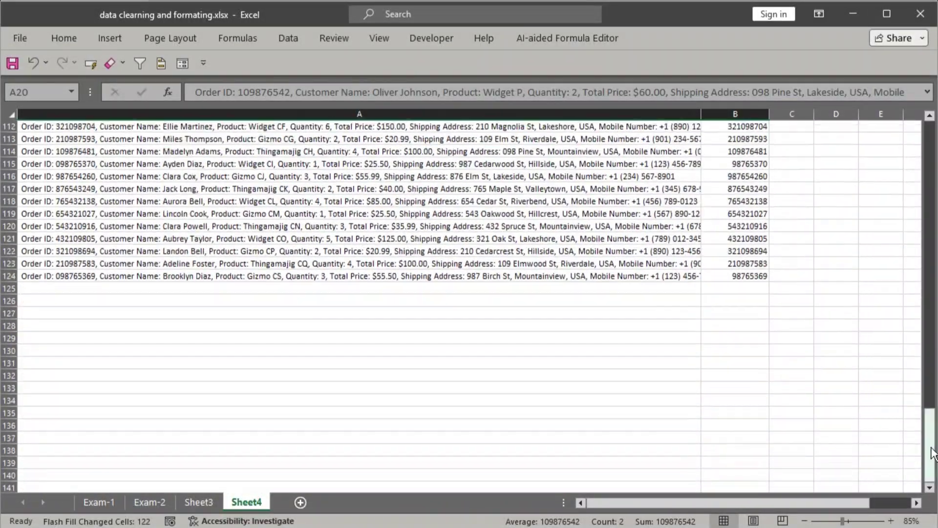
drag(934, 452, 931, 165)
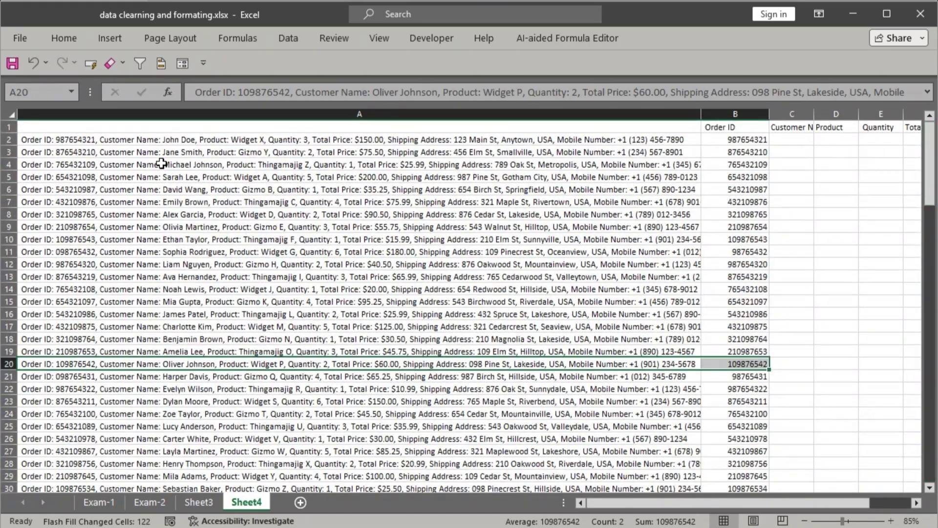
Fit column C to its Customer Name heading and copy only the customer's name from the record in A2 into C2
click(789, 140)
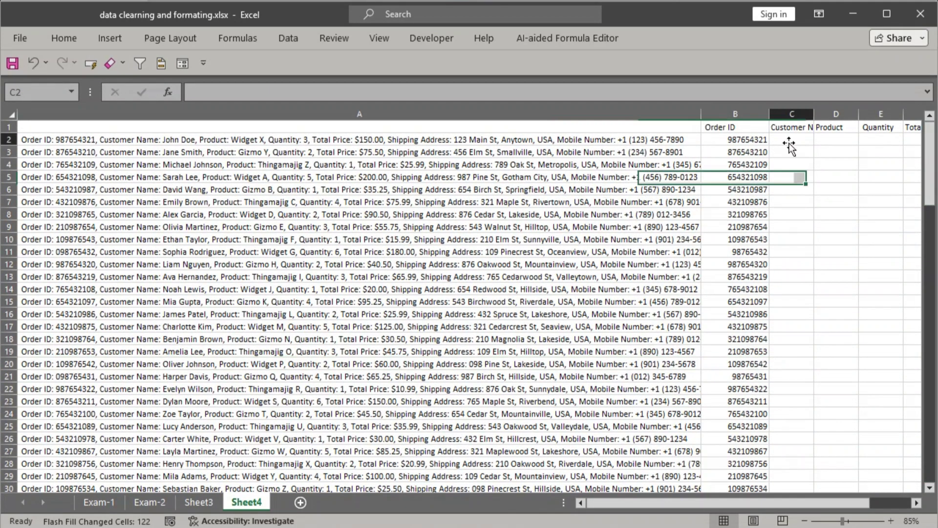
double_click(813, 111)
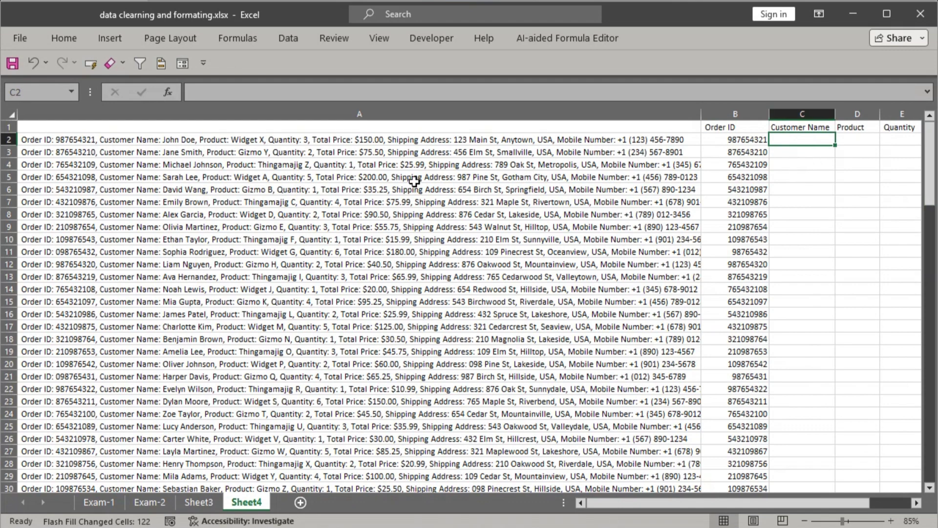
double_click(97, 141)
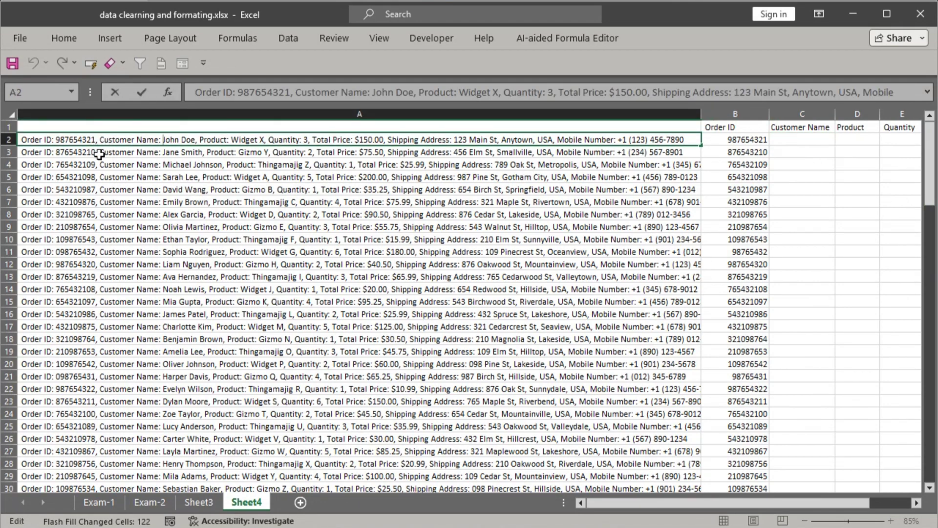
key(ctrl+shift+Right)
key(Tab)
key(Tab)
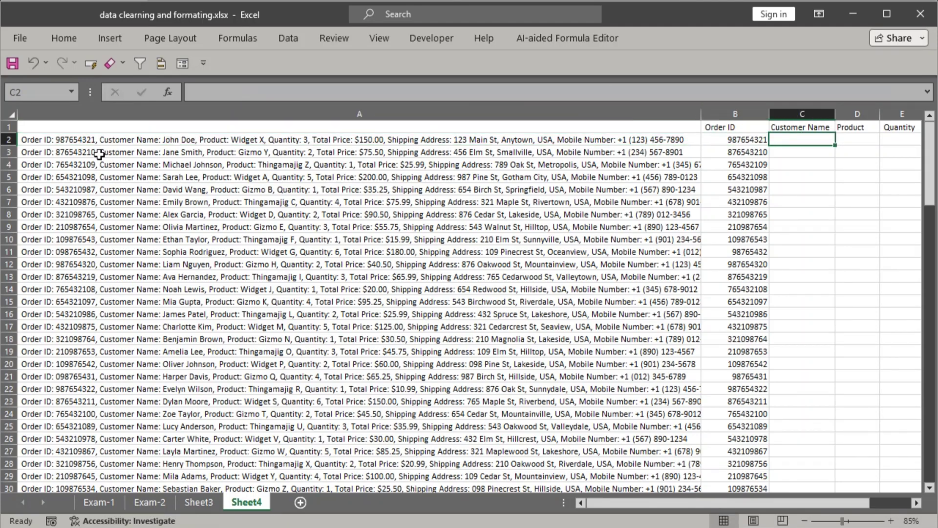
key(F2)
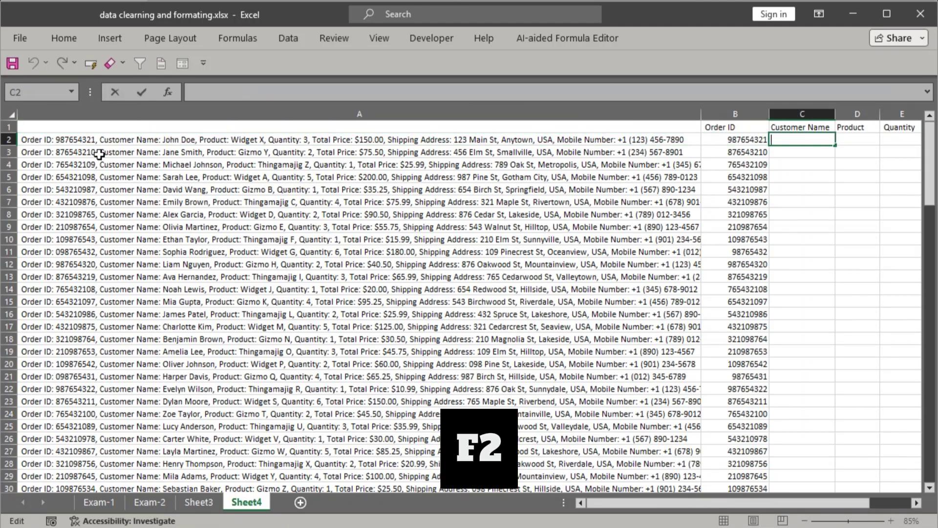
text(John Doe)
key(Return)
Fill the Customer Name column from C3 down with Flash Fill and check rows 3 to 5 against their records
key(Tab)
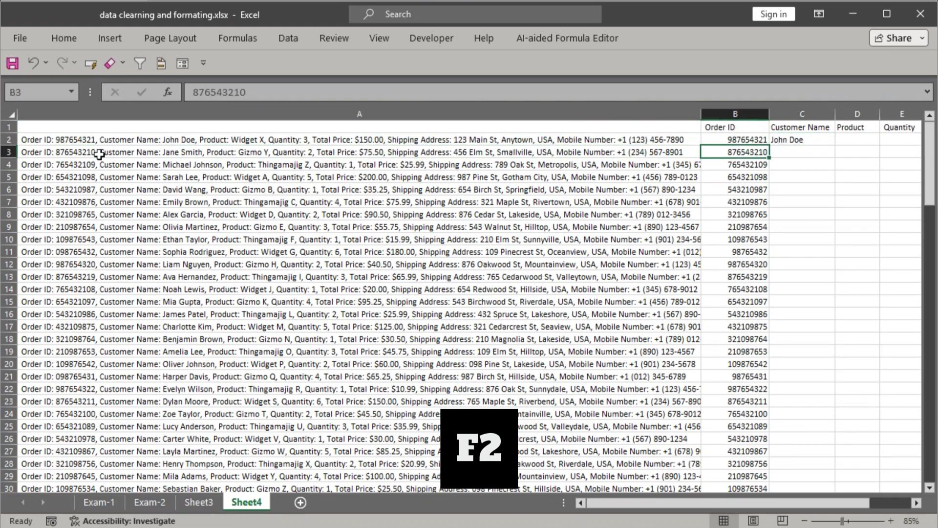
key(Tab)
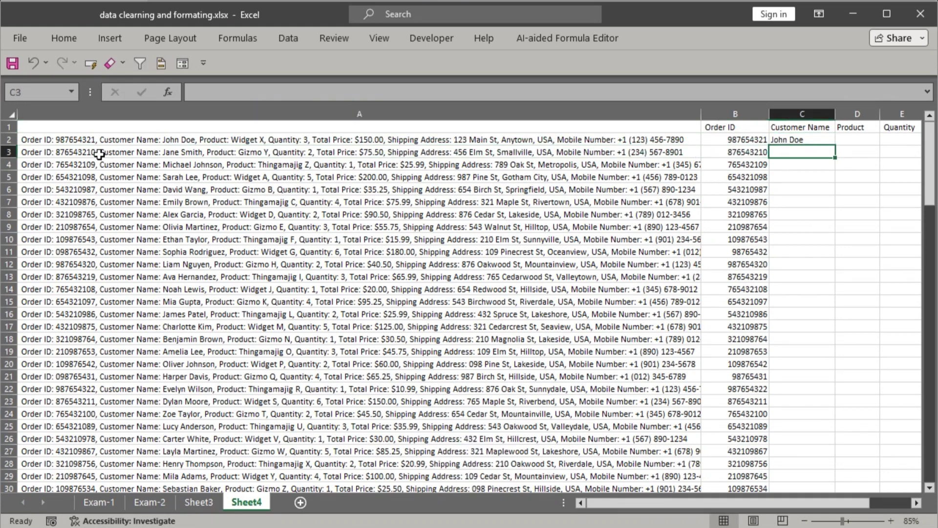
key(ctrl+e)
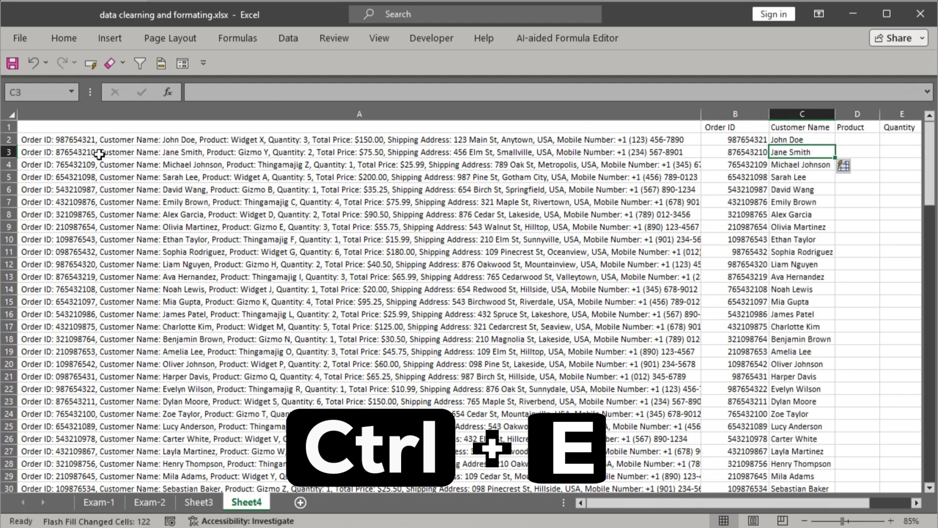
shift+click(99, 155)
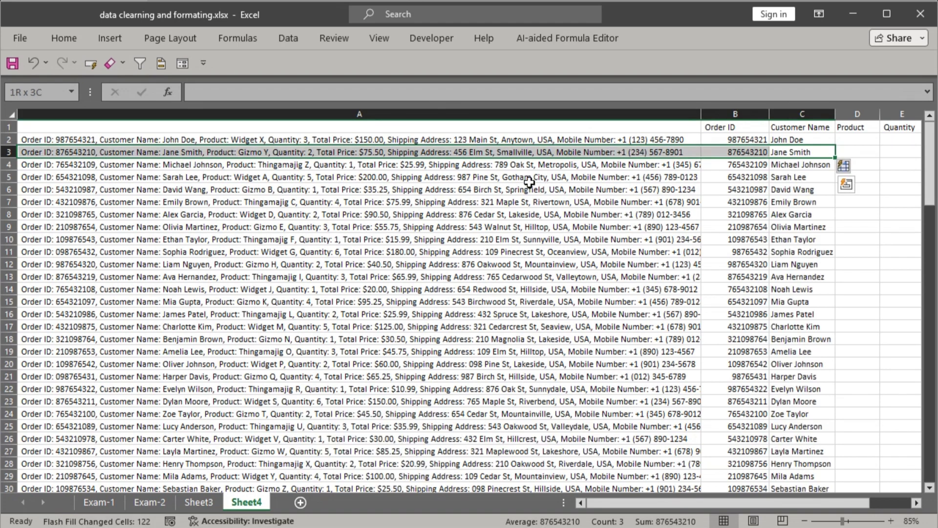
click(809, 166)
key(ctrl+shift+Left)
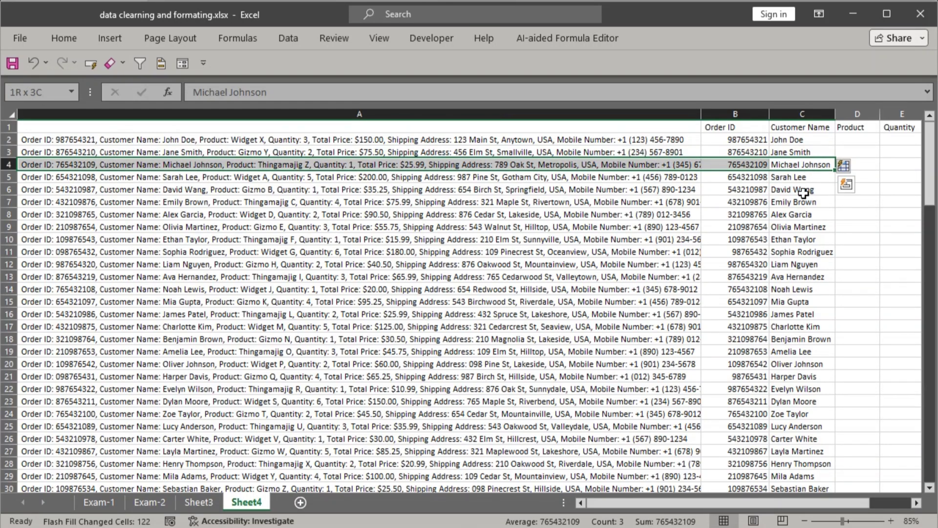
click(793, 178)
key(ctrl+shift+Left)
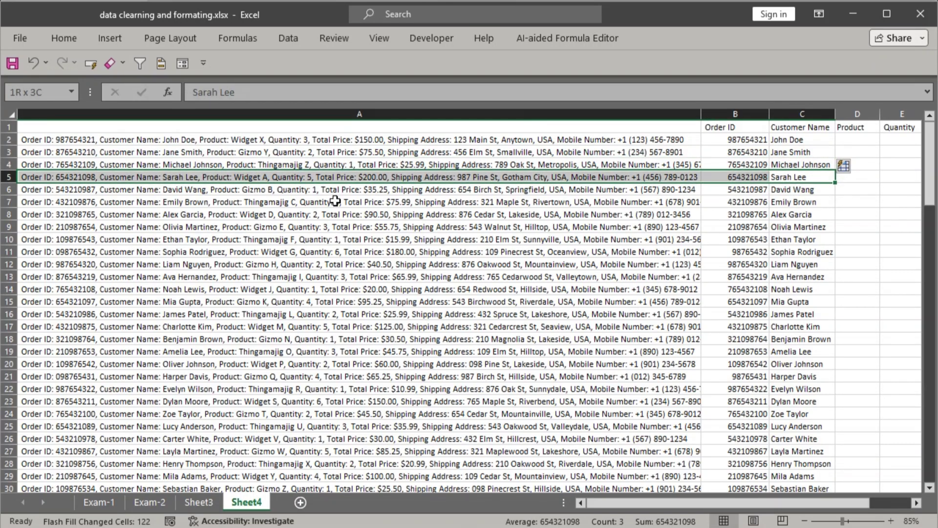
Copy the product Widget X from the record in A2 into D2 and fill the Product column from D3 down with Flash Fill
double_click(169, 140)
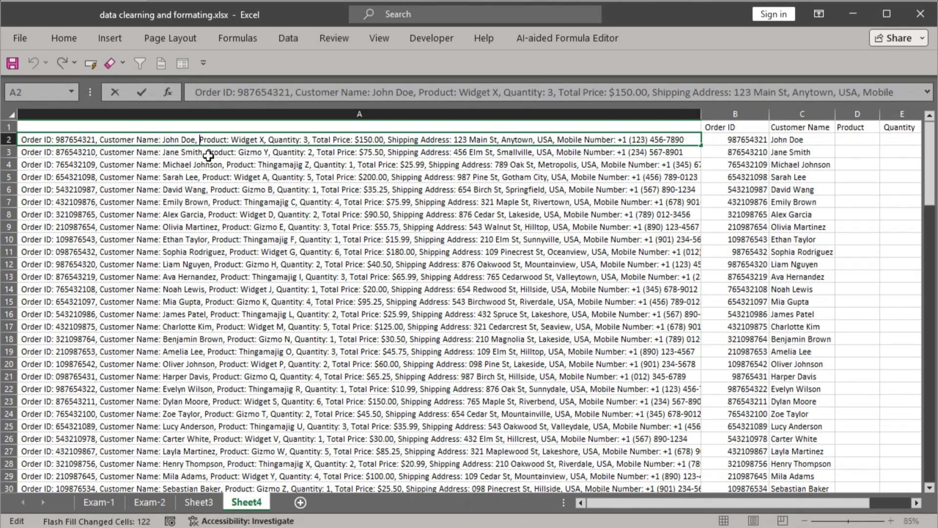
key(ctrl+shift+Right)
key(Tab)
key(Tab)
key(Tab)
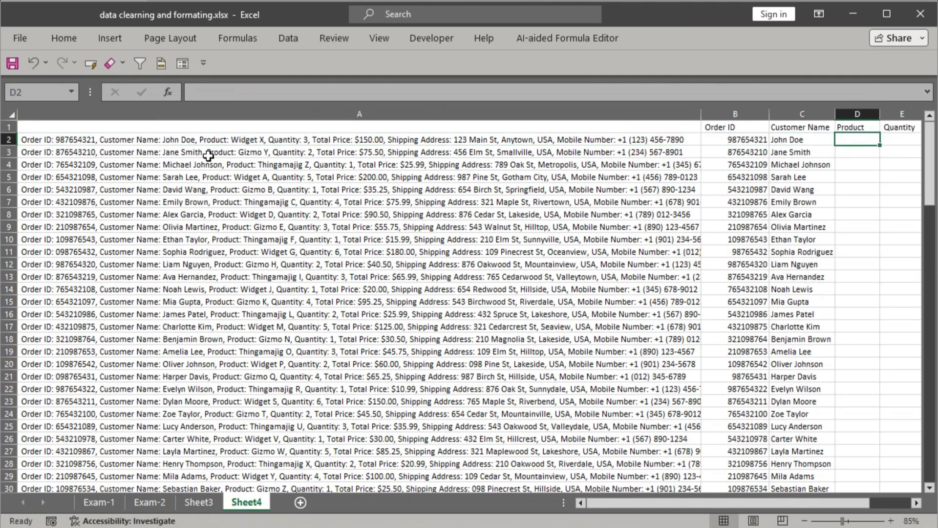
key(F2)
text(Widget X)
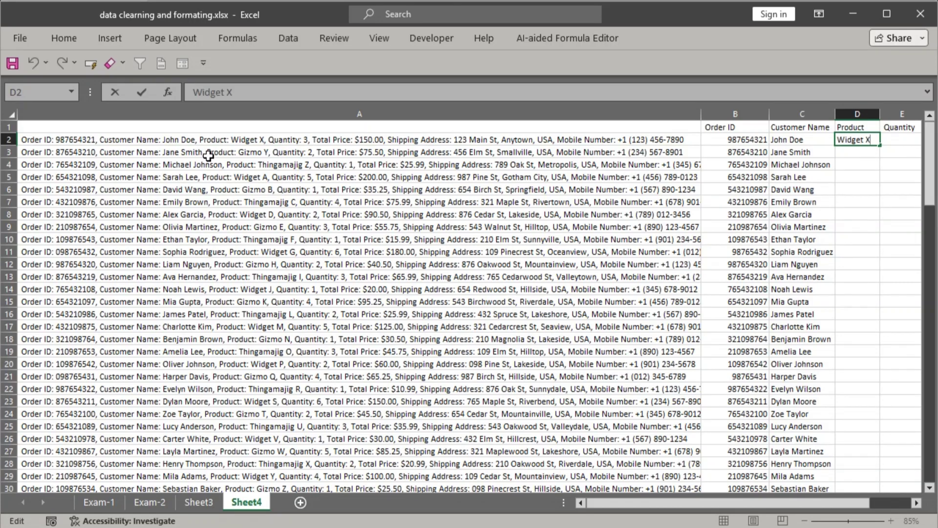
key(Return)
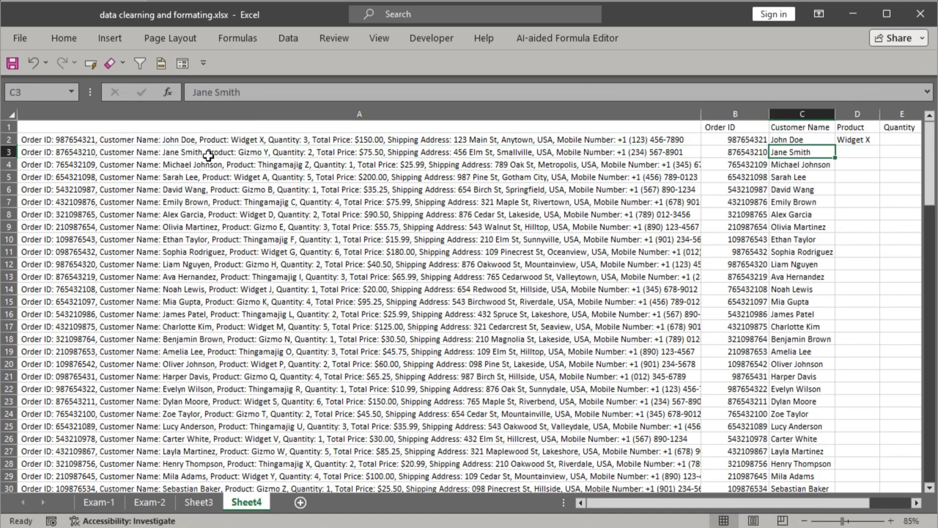
key(ctrl+e)
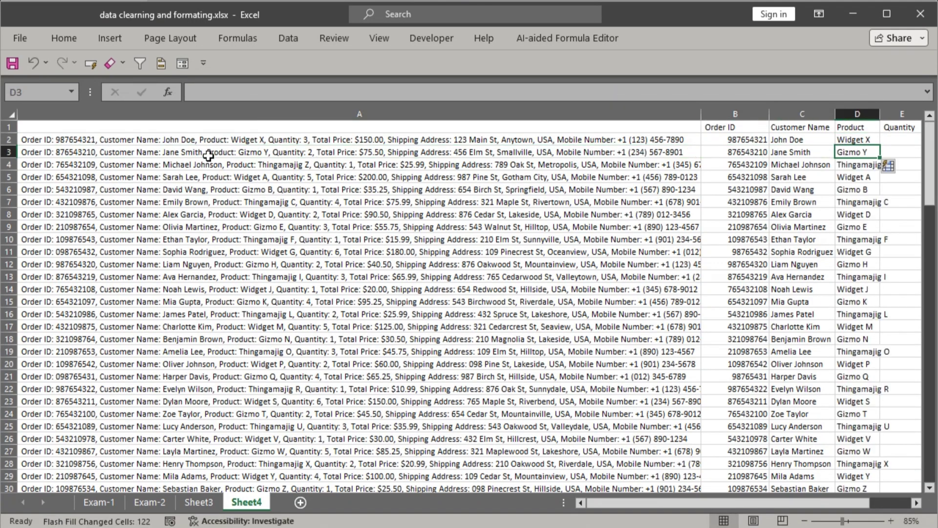
Copy only the quantity 3 from the record in A2 into E2 under the Quantity heading
key(Home)
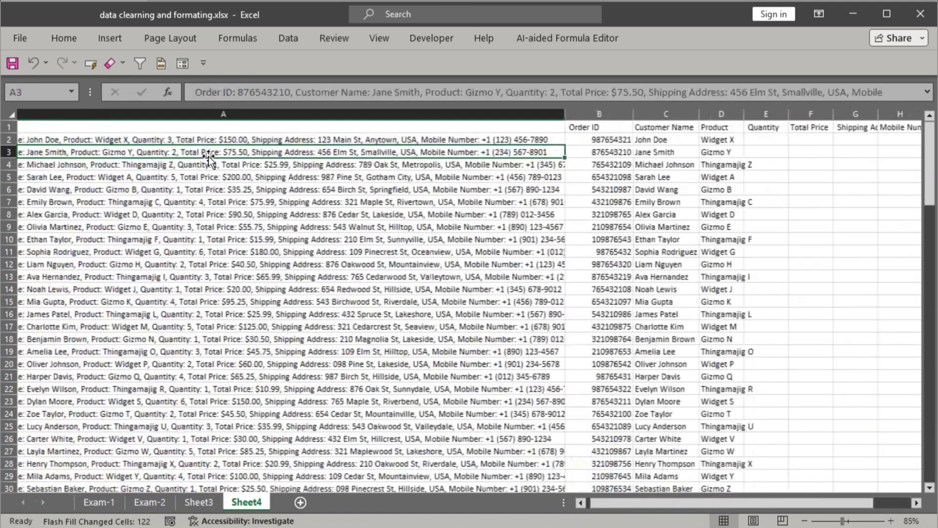
key(Up)
key(F2)
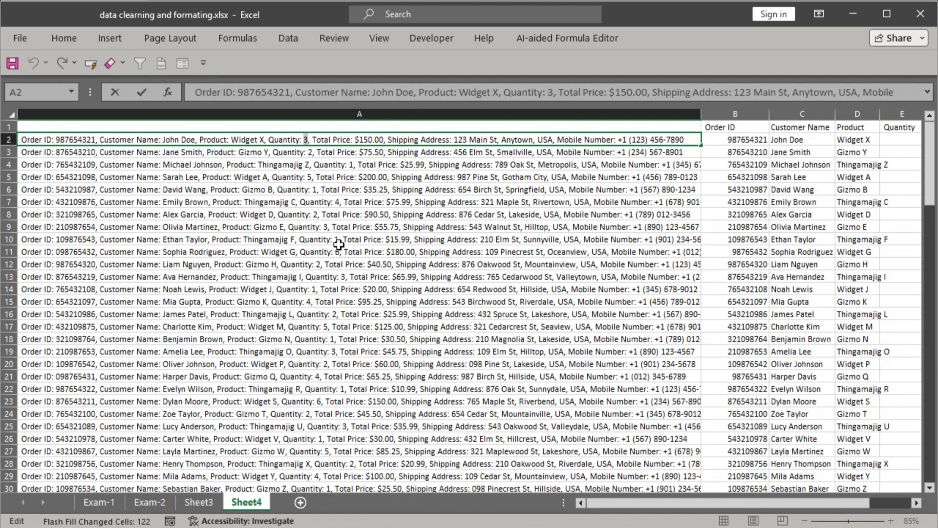
key(Tab)
key(Tab)
key(Tab)
key(Tab)
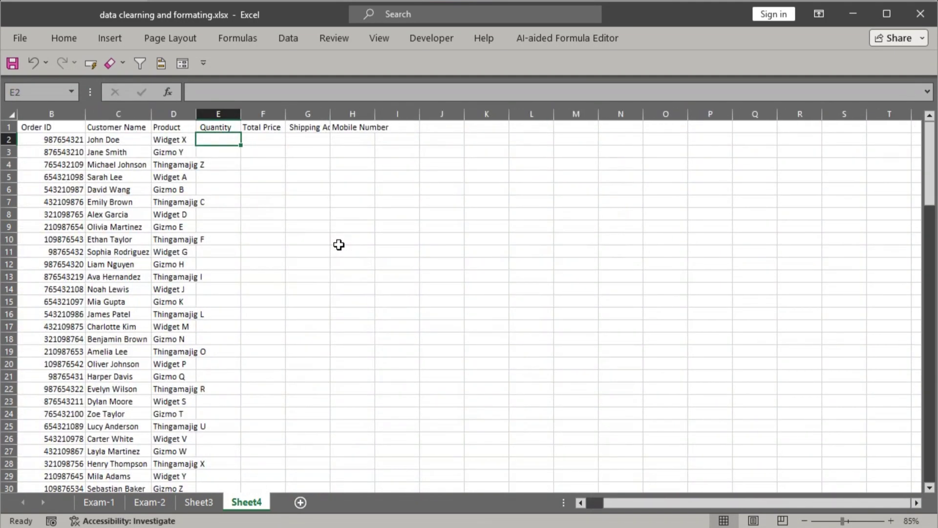
key(F2)
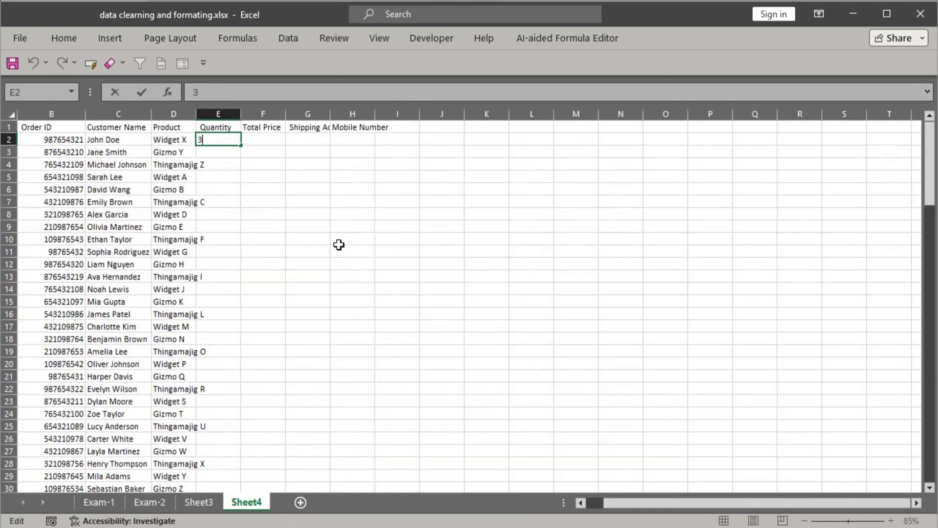
key(Return)
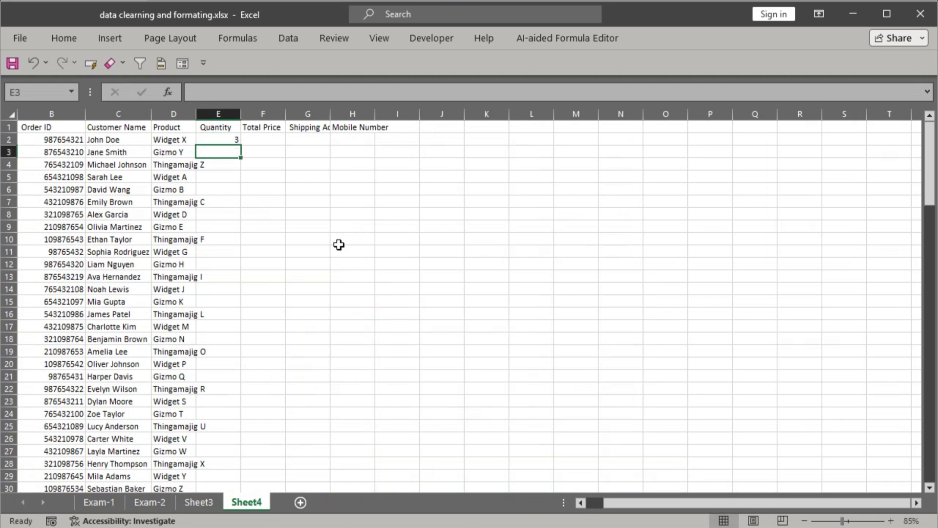
Fill the Quantity column from E3 down with Flash Fill and check the first filled rows against their records
key(ctrl+e)
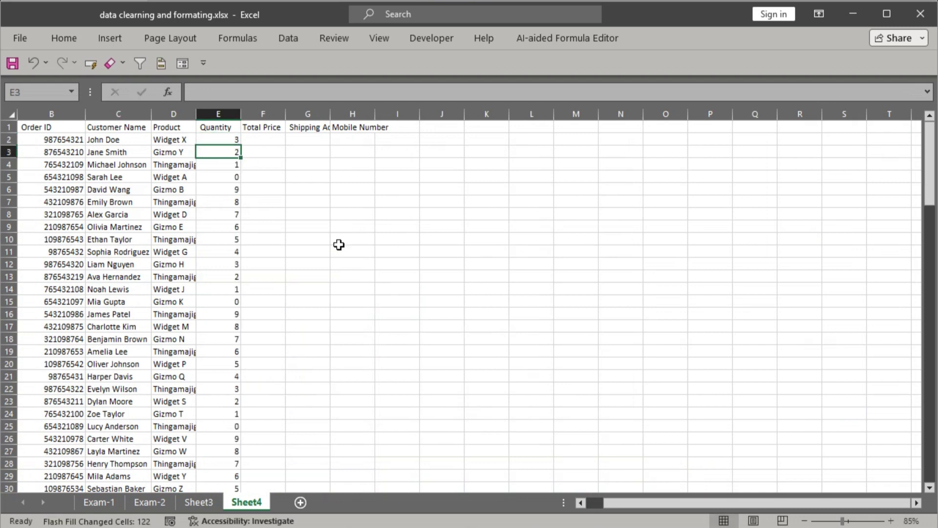
key(ctrl+shift+Left)
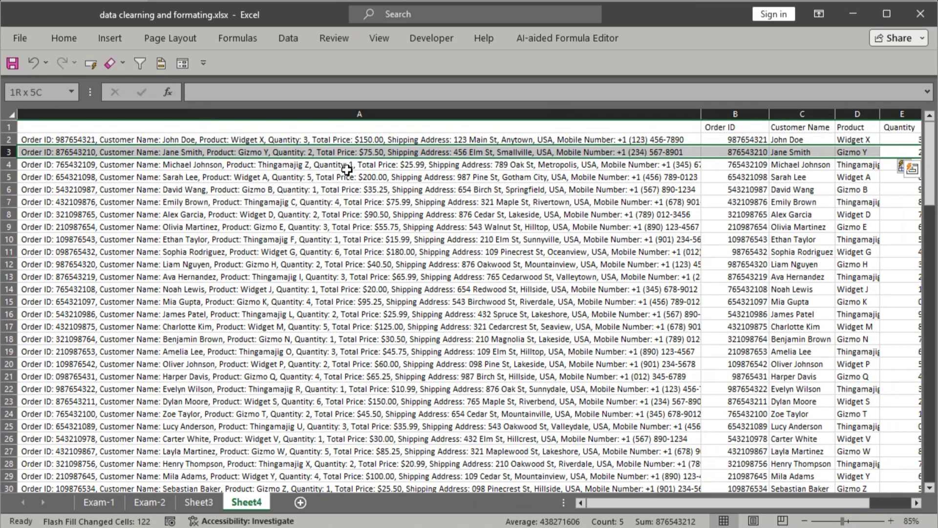
click(886, 165)
click(227, 90)
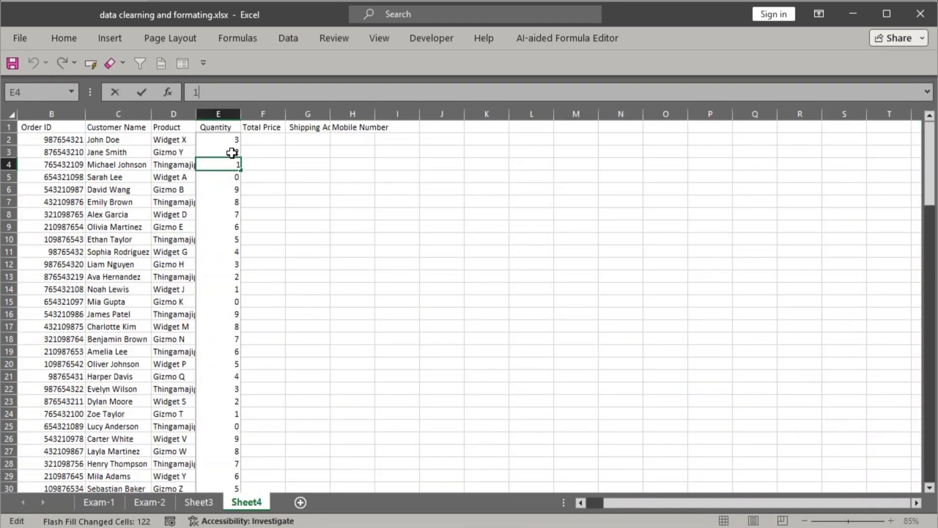
Copy the price 150.00 from the record in A2 into F2 and fill the Total Price column from F3 down with Flash Fill
click(266, 145)
key(Home)
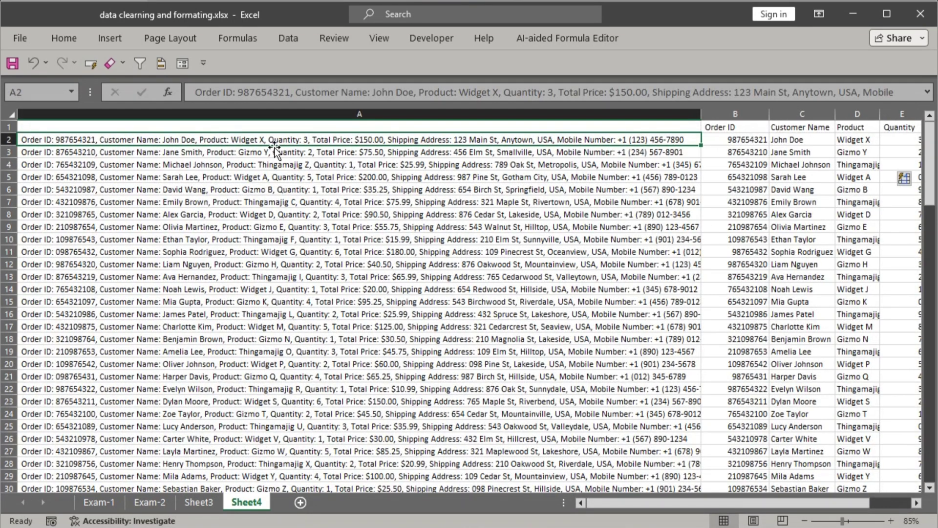
key(F2)
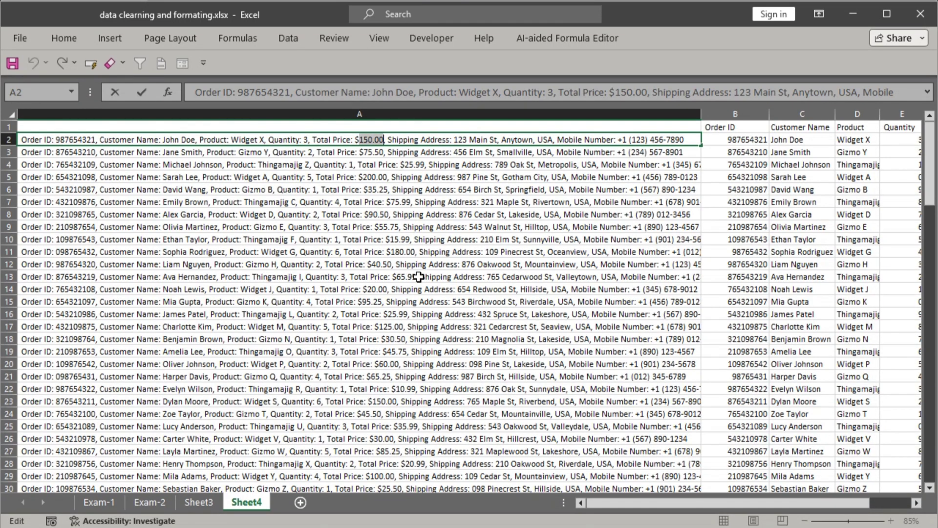
key(Tab)
key(Tab)
key(Tab)
key(Tab)
key(Tab)
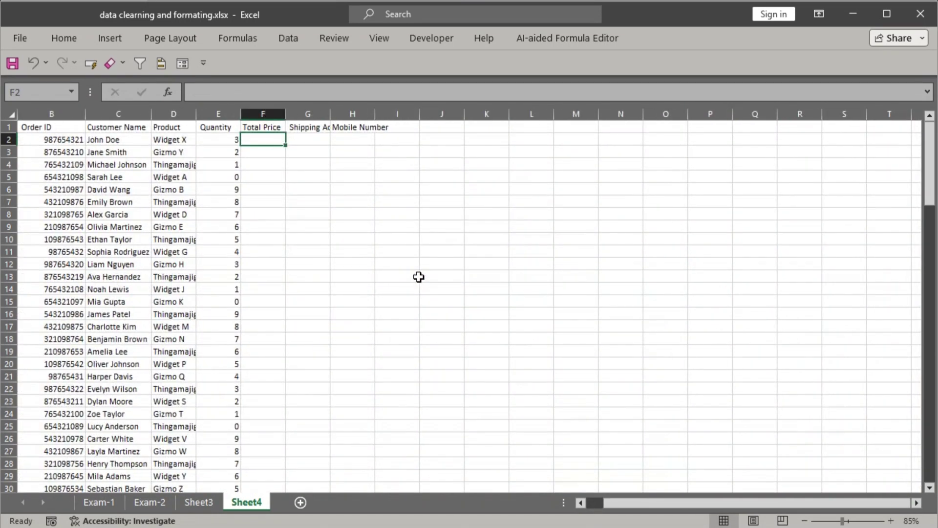
key(F2)
text(150.00)
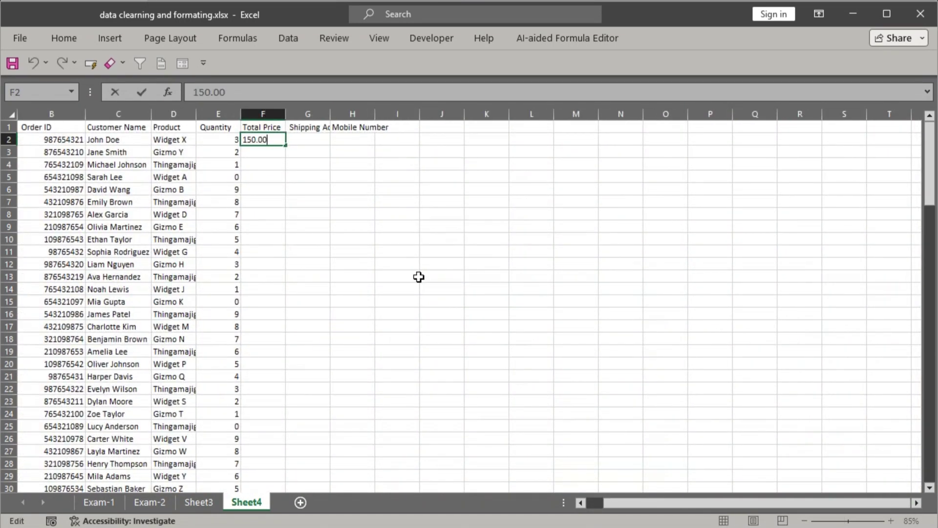
key(Return)
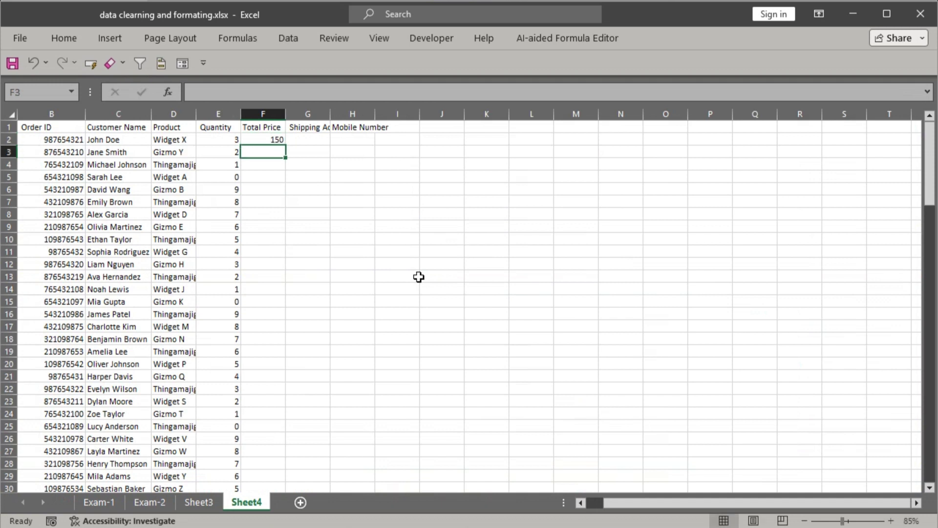
key(ctrl+e)
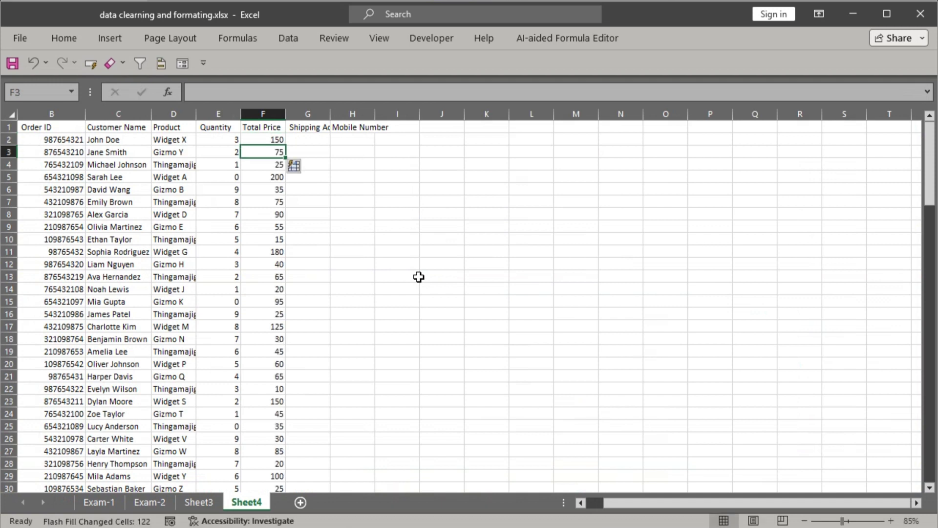
Format all Total Price values from F2 down in the dollar Accounting number format and check the column
key(Up)
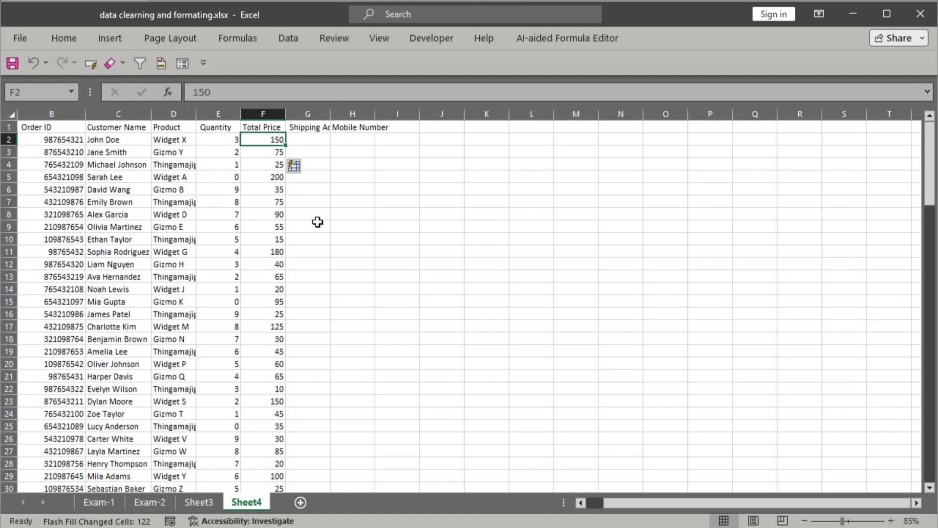
key(ctrl+shift+Down)
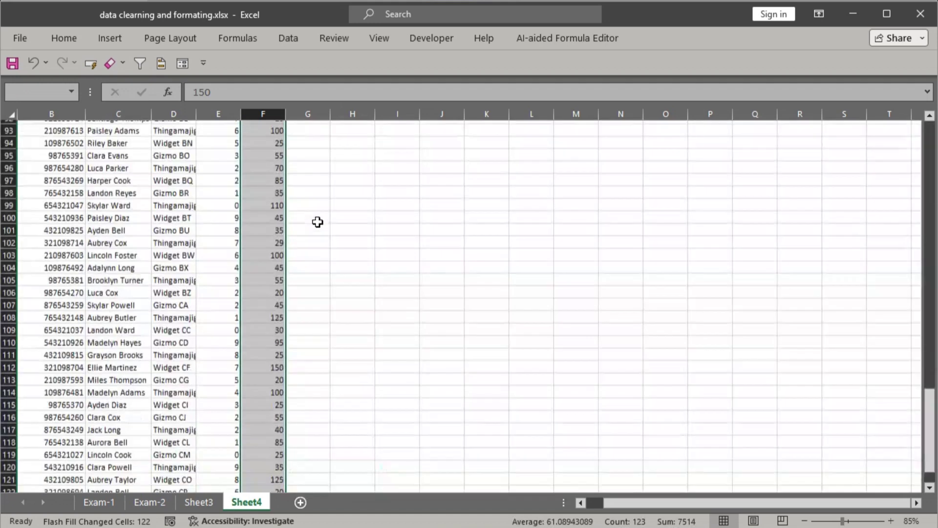
click(64, 38)
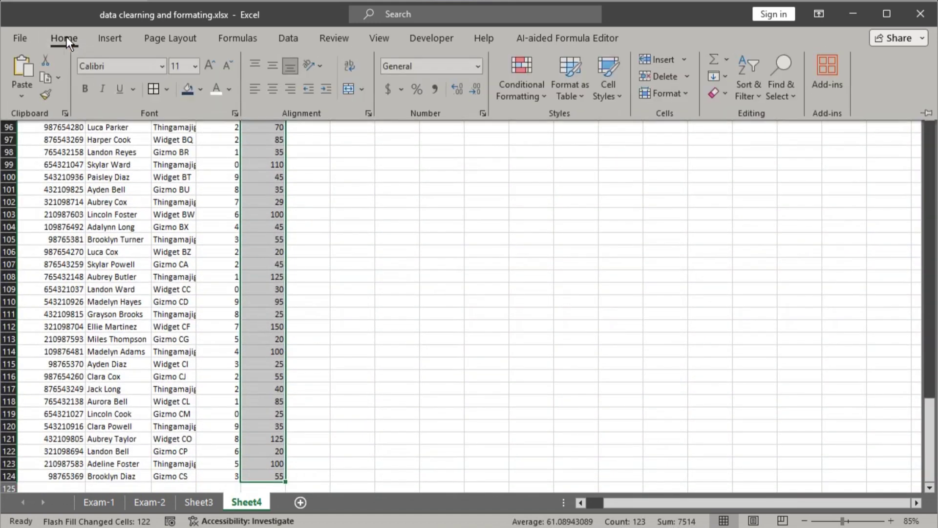
click(389, 89)
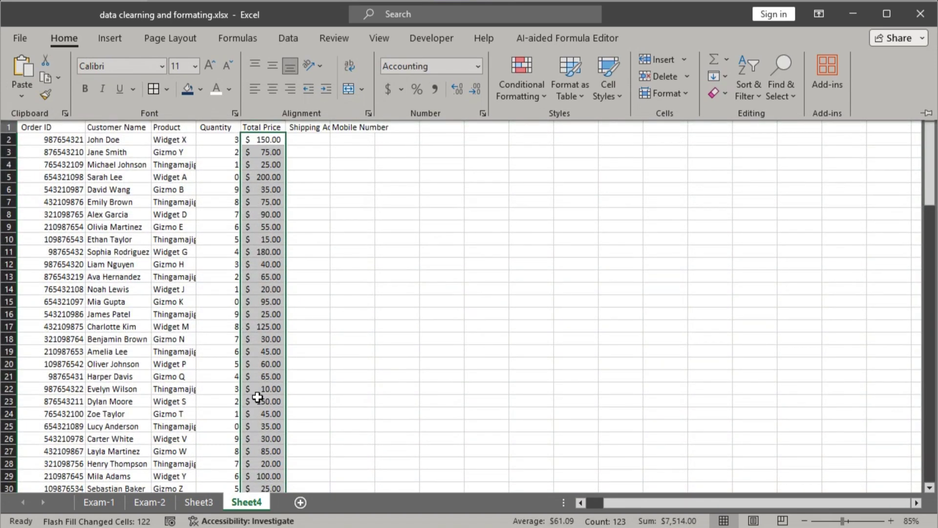
scroll(258, 397, down, 4)
scroll(269, 413, up, 4)
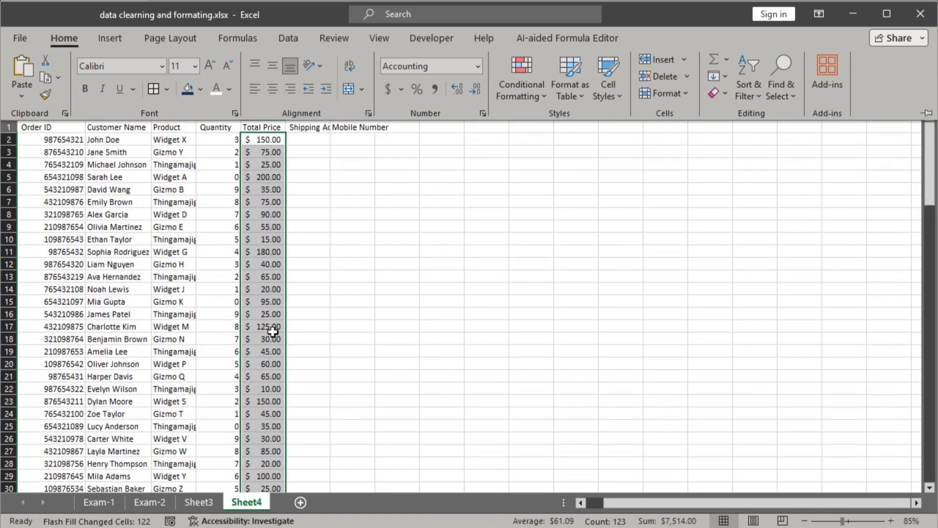
Widen the Shipping Address column G enough to hold full addresses
click(313, 139)
double_click(333, 114)
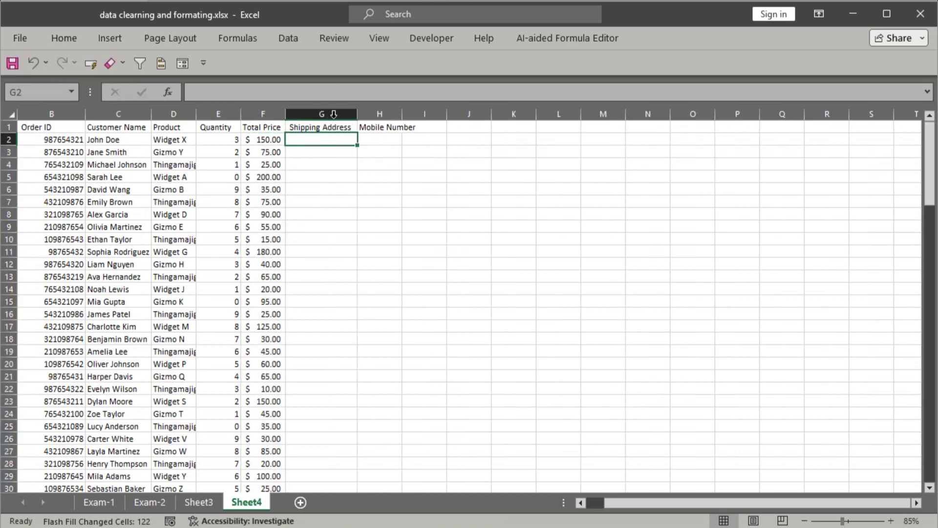
drag(361, 114, 448, 114)
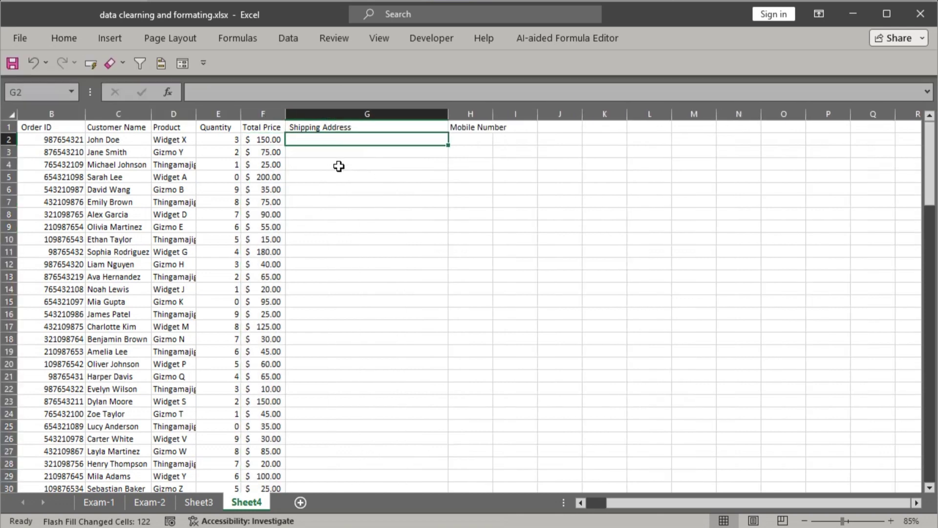
Copy only the shipping address from the record in A2 into G2 under the Shipping Address heading
key(Left)
key(Left)
key(Left)
key(Left)
key(Left)
key(Left)
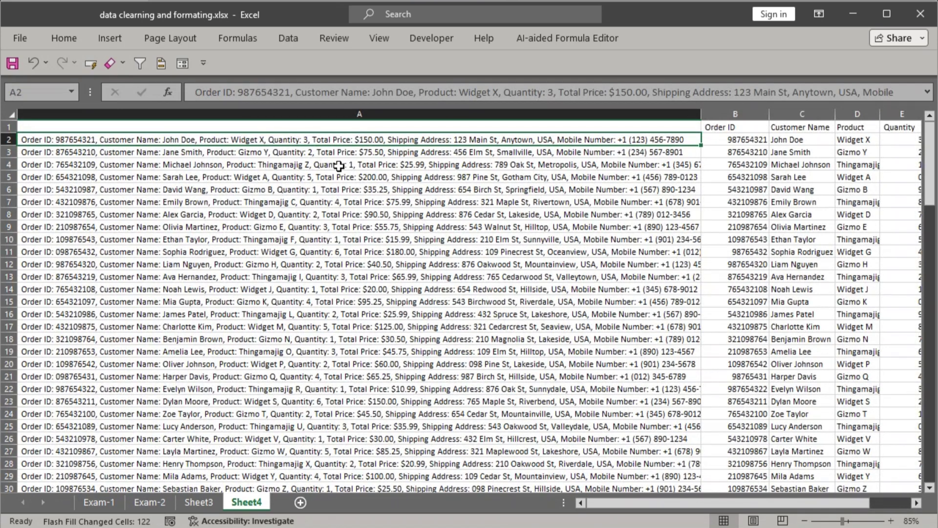
key(F2)
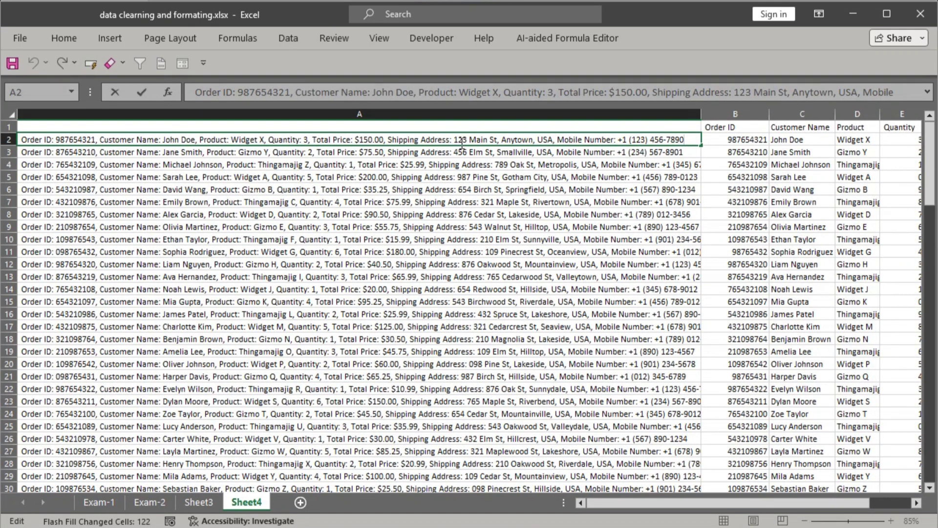
drag(454, 141, 564, 141)
key(ctrl+c)
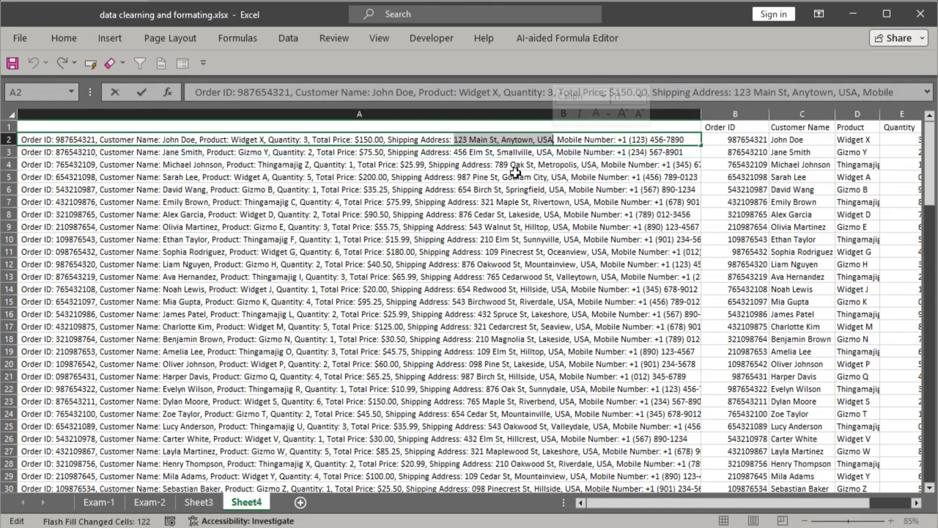
key(Tab)
key(Tab)
key(Tab)
key(Tab)
key(Tab)
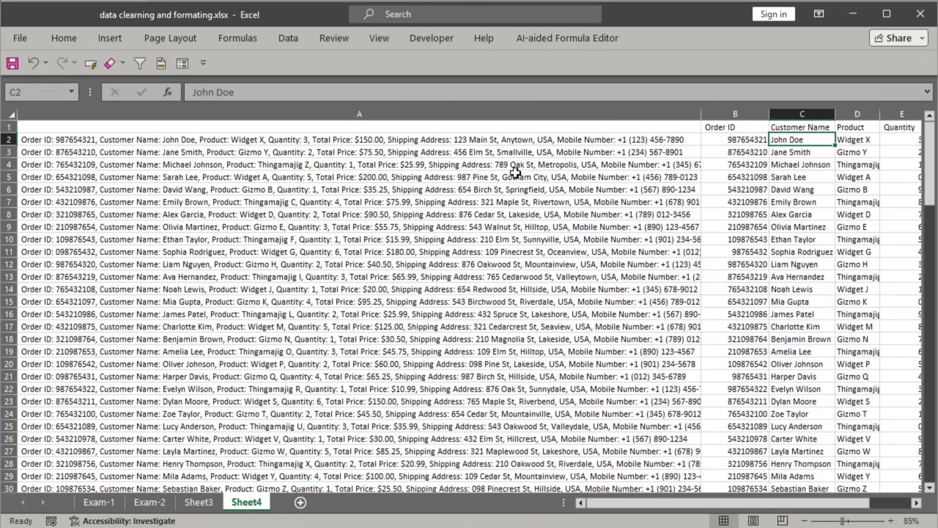
key(Tab)
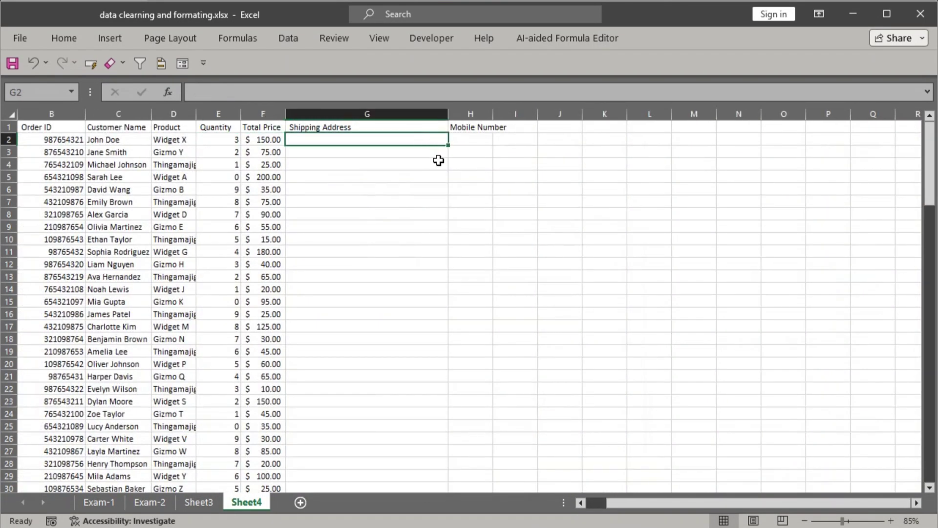
key(F2)
key(ctrl+v)
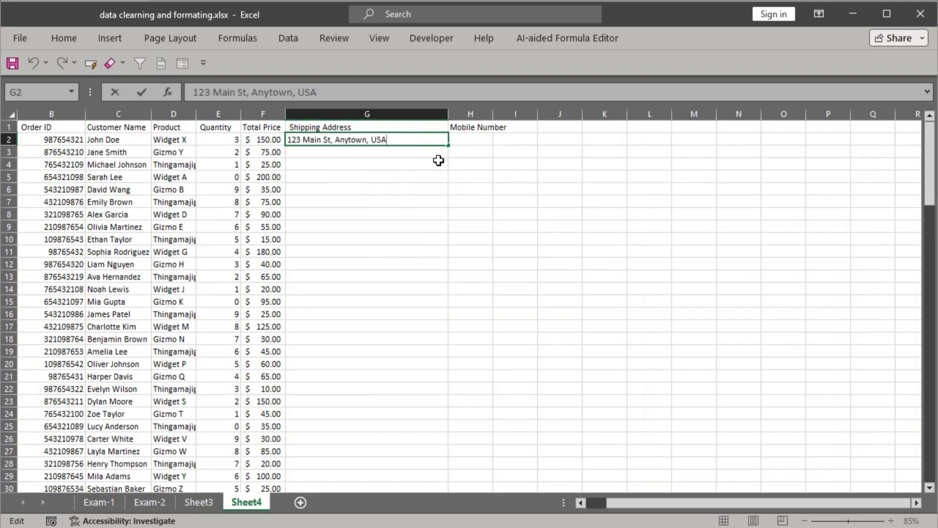
key(Return)
Fill the Shipping Address column from G3 down with Flash Fill and check the filled addresses
key(Right)
key(Right)
key(Right)
key(Right)
key(Right)
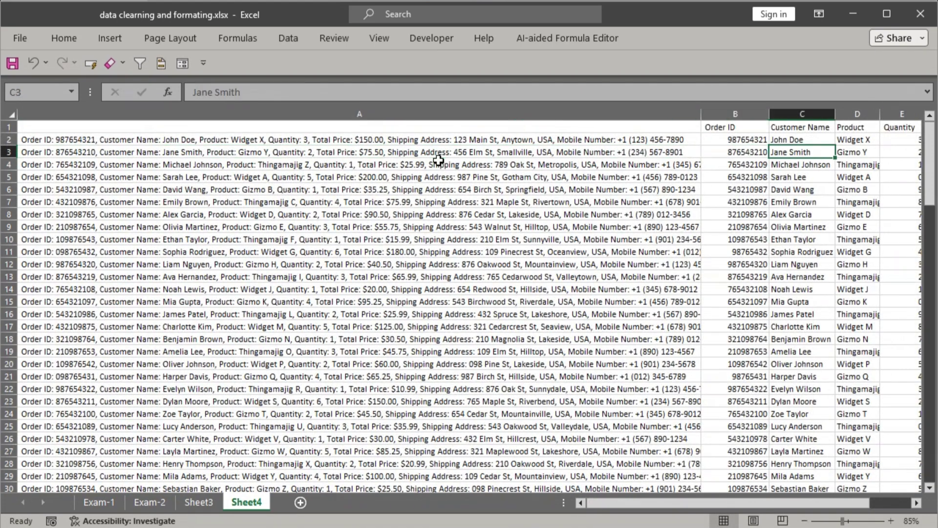
key(Right)
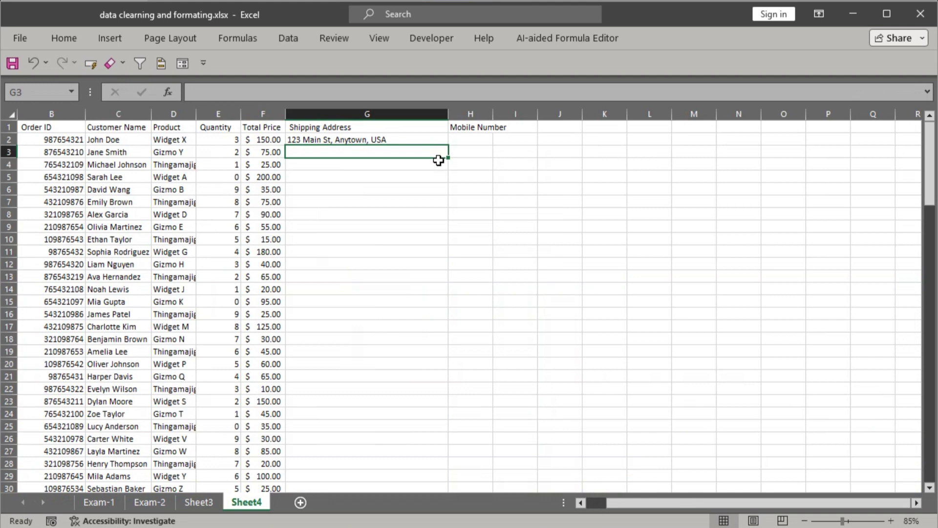
key(ctrl+e)
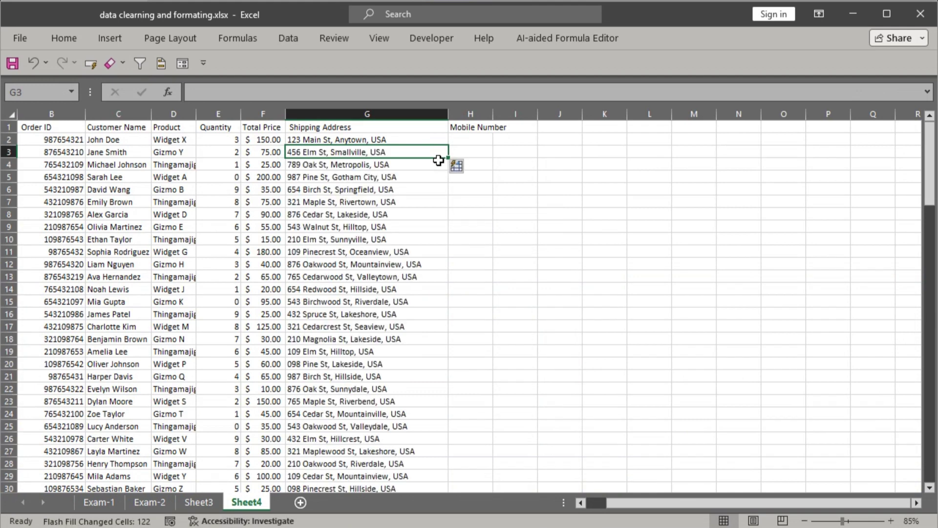
scroll(432, 304, down, 14)
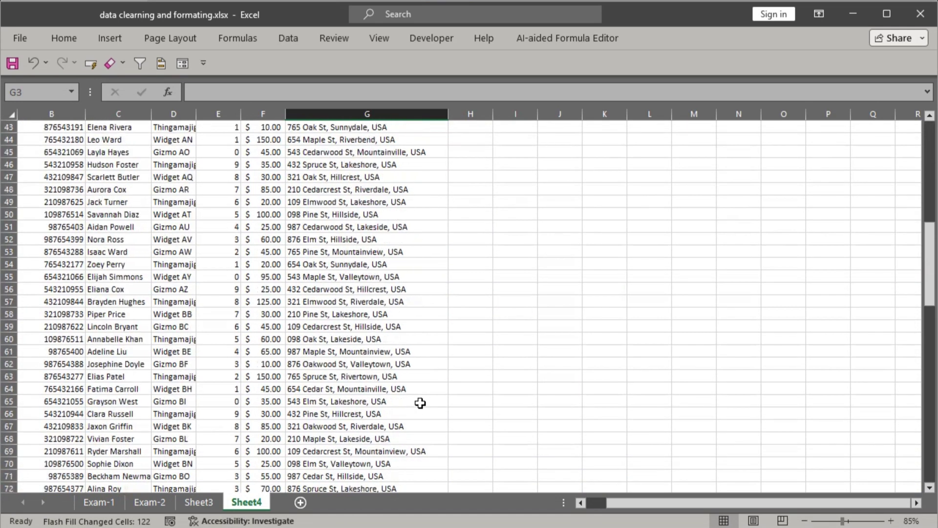
scroll(420, 402, up, 14)
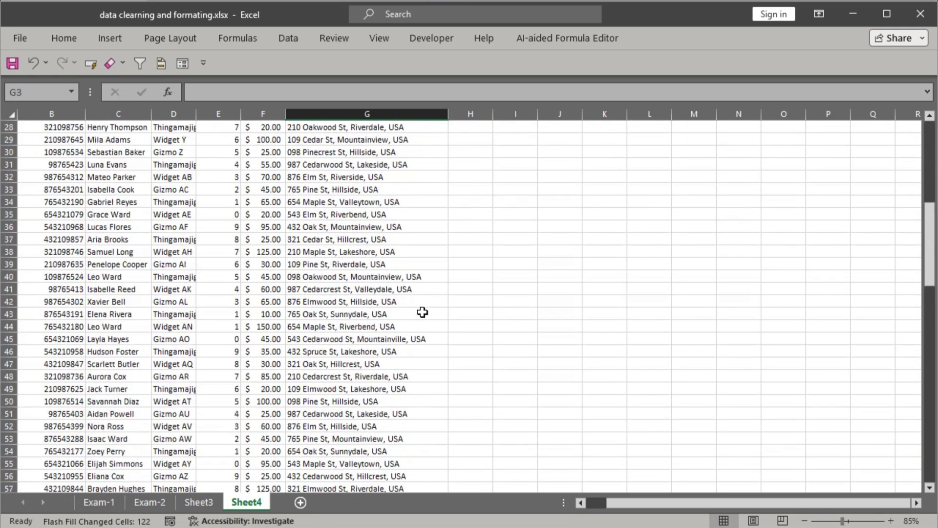
Copy the mobile number without its plus sign from the record in A2 into H2 under the Mobile Number heading
click(463, 140)
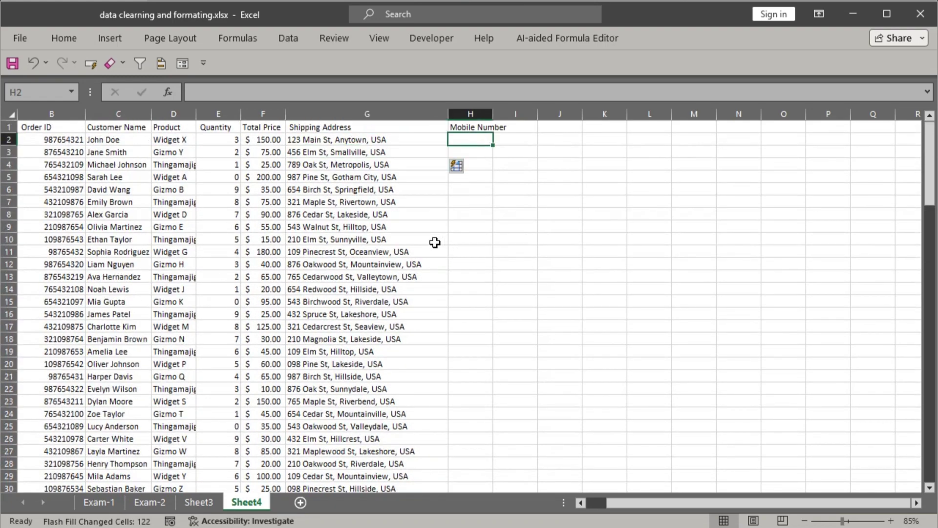
key(Home)
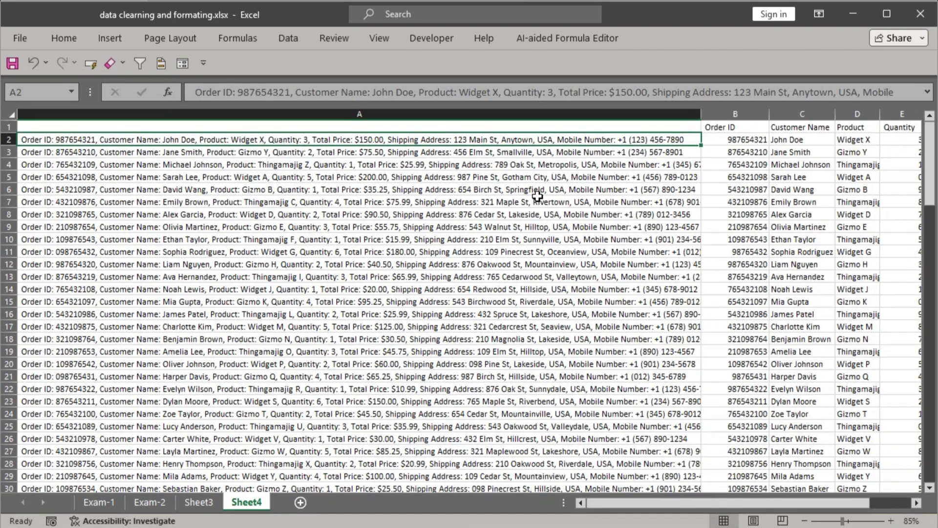
key(F2)
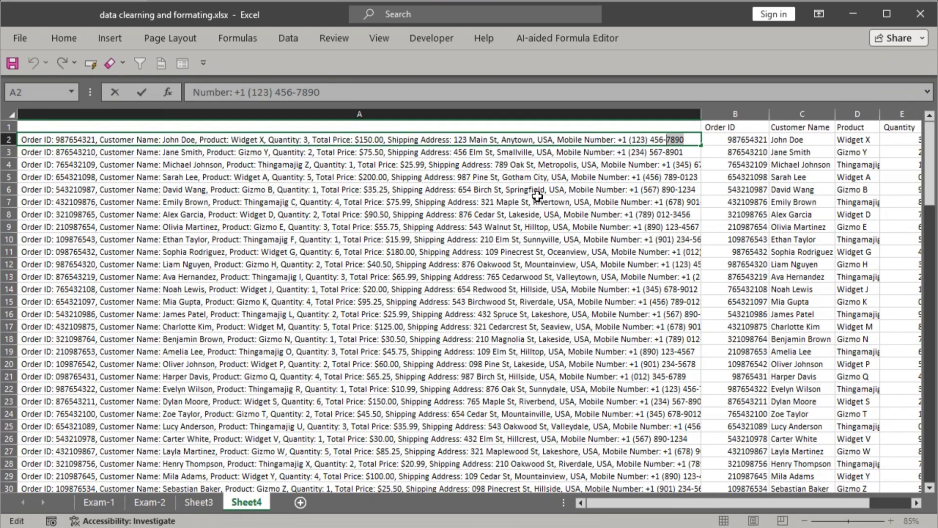
key(ctrl+shift+Left)
key(ctrl+shift+Left)
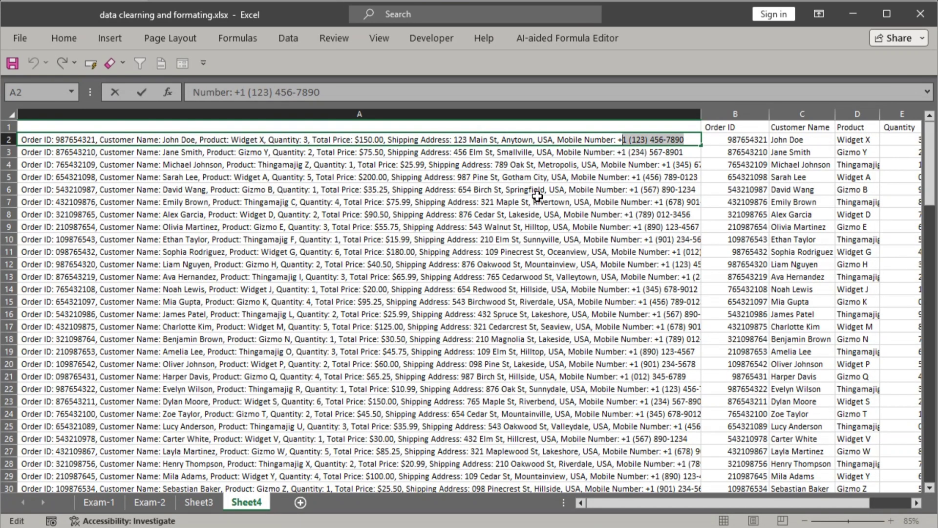
key(Tab)
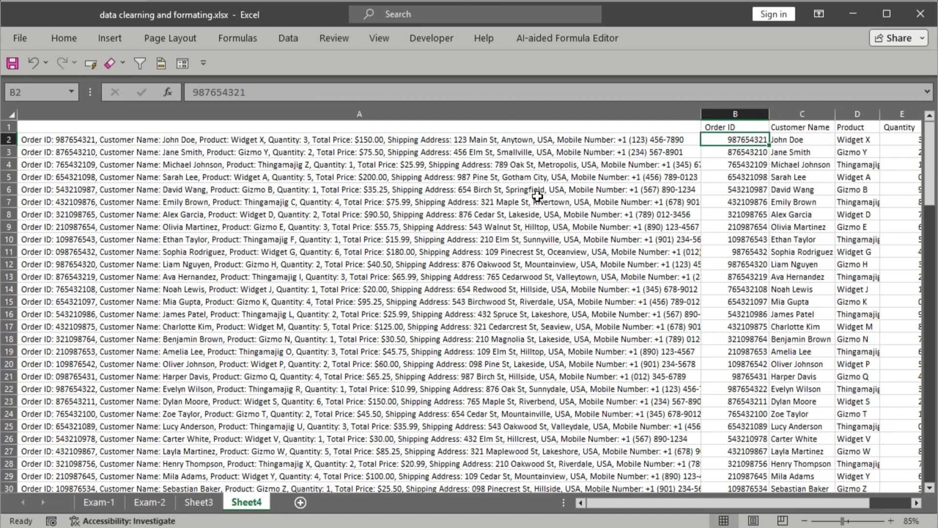
key(Tab)
key(Tab)
key(Tab)
key(Tab)
key(Tab)
key(Tab)
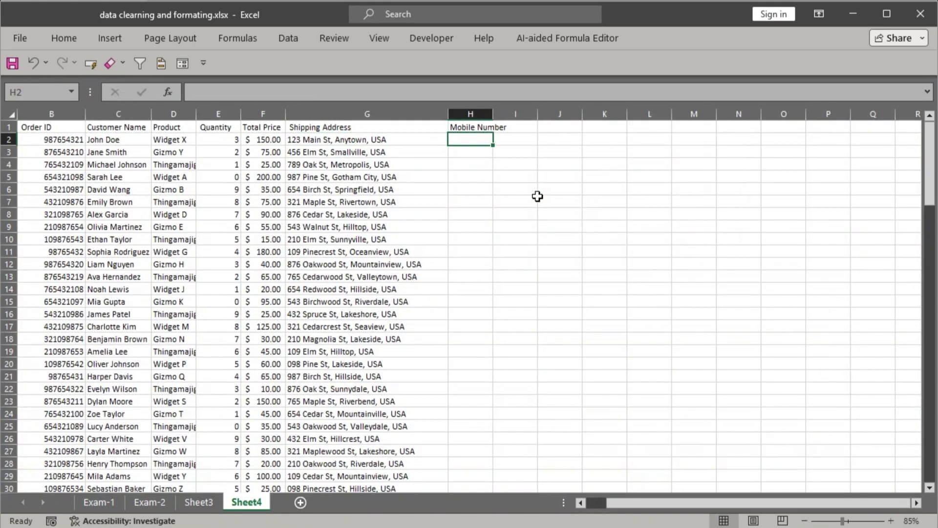
key(F2)
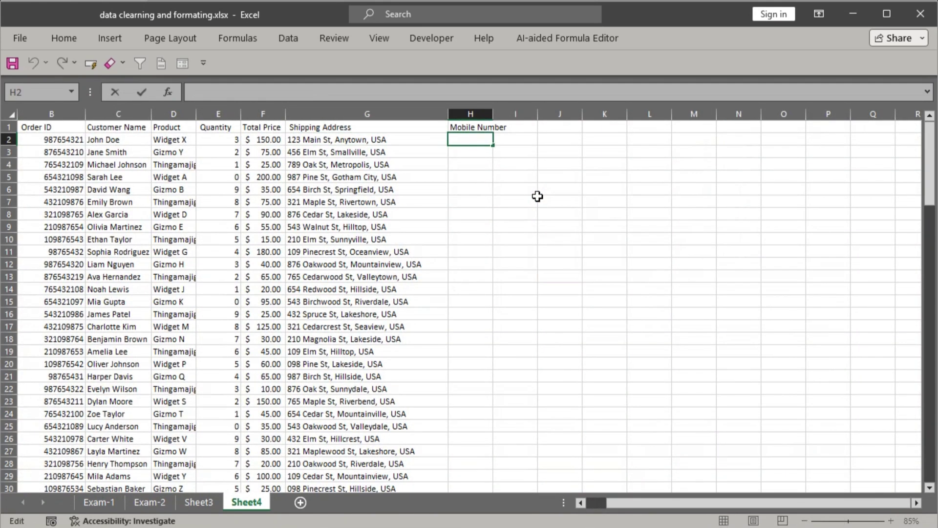
text(1 (123) 456-7890)
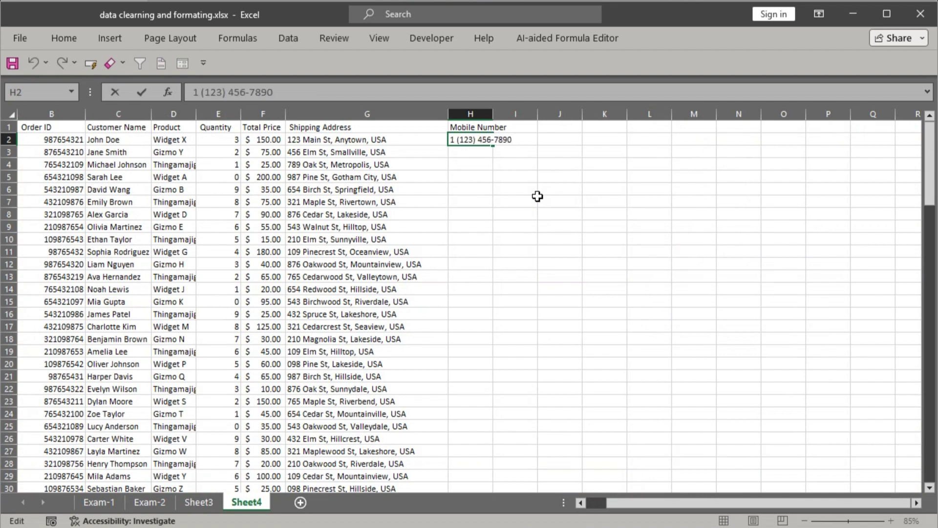
key(Return)
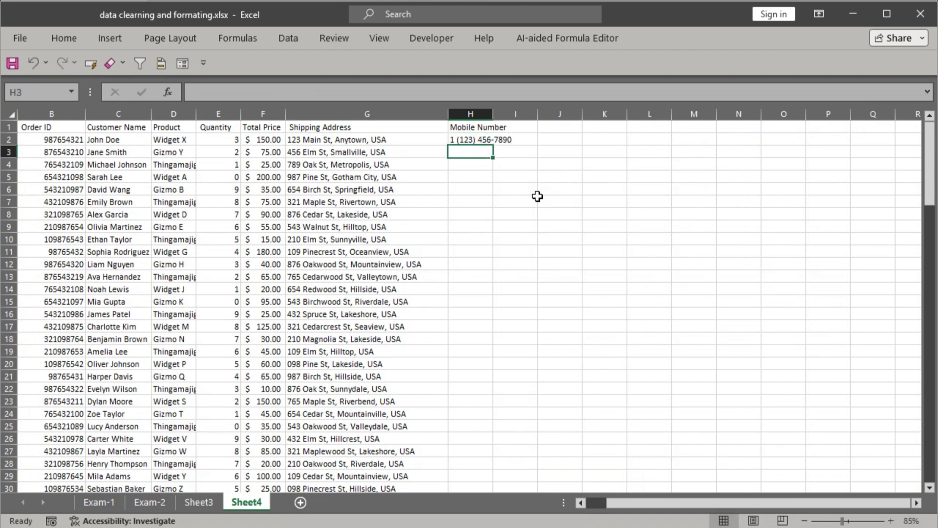
Fill the Mobile Number column from H3 down with Flash Fill and select the raw records in A2:A28
key(ctrl+e)
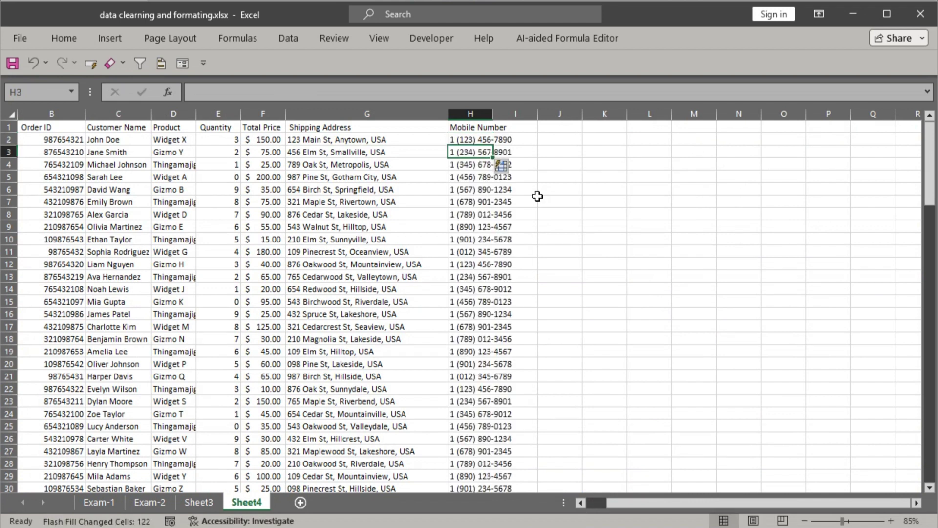
scroll(511, 290, down, 3)
scroll(481, 391, up, 3)
scroll(654, 502, left, 1)
drag(105, 142, 264, 457)
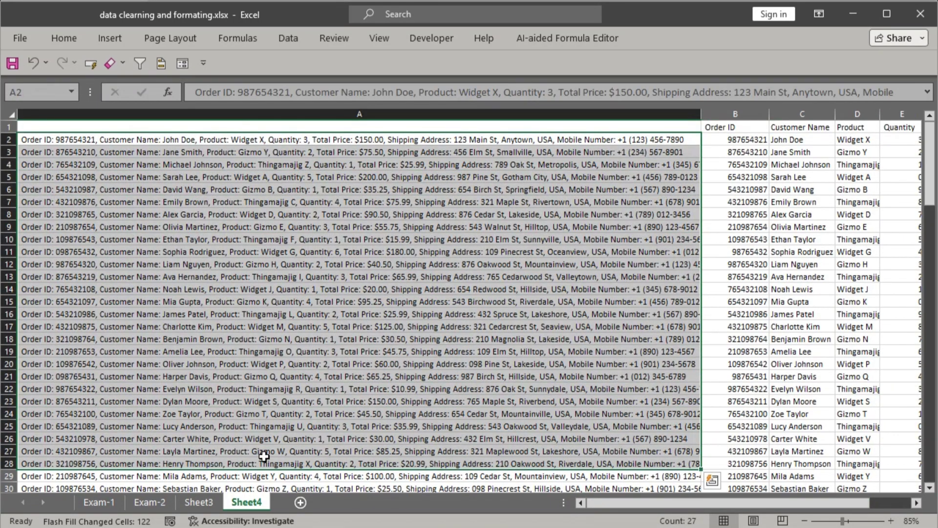
Delete column A containing the raw order records from Sheet4, leaving only the separated data
scroll(849, 269, down, 12)
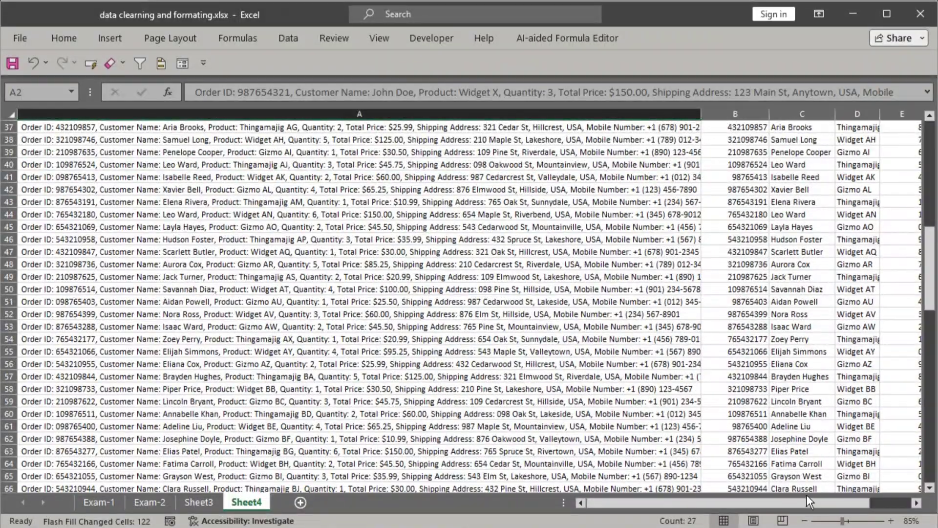
drag(807, 496, 852, 509)
scroll(534, 390, down, 4)
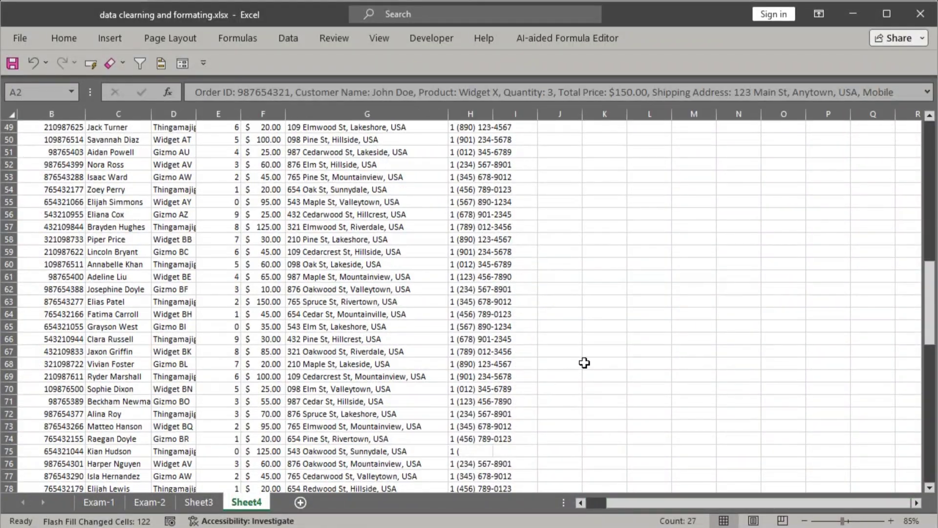
scroll(439, 378, down, 5)
scroll(439, 377, down, 1)
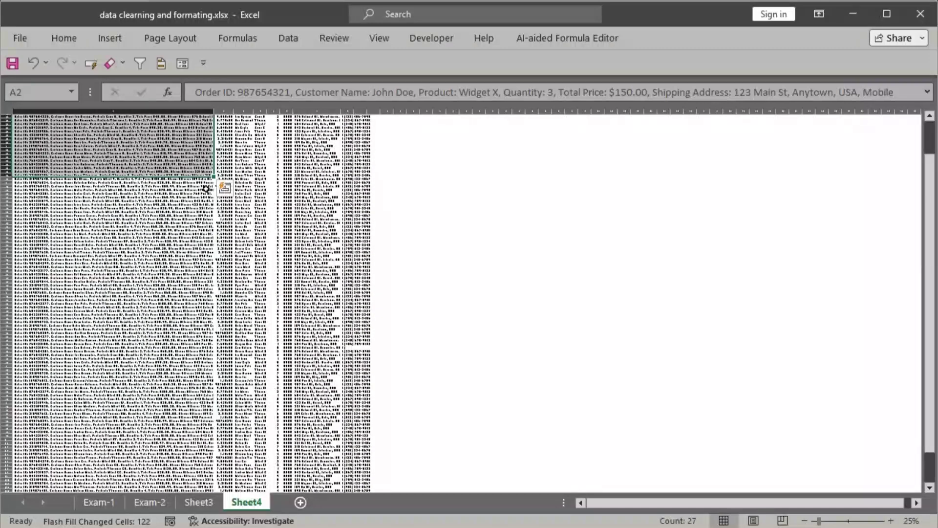
click(119, 106)
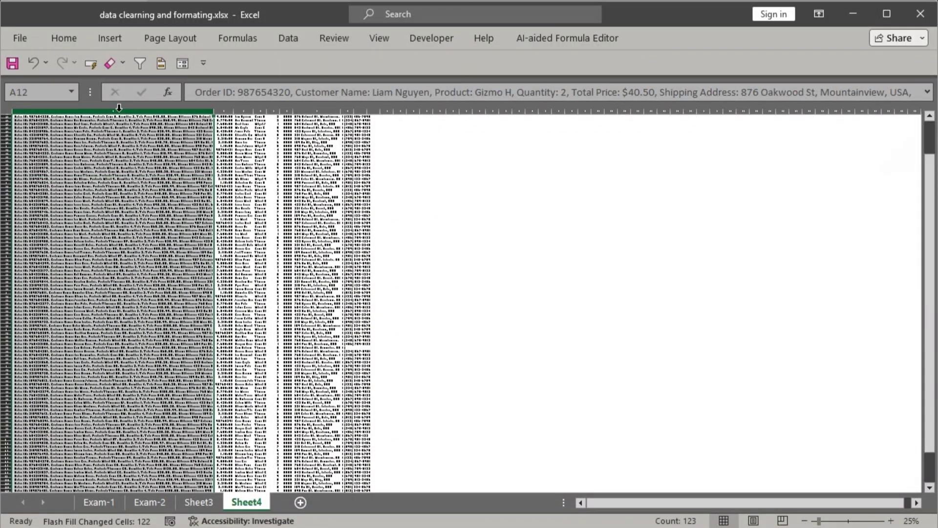
right_click(119, 106)
click(181, 273)
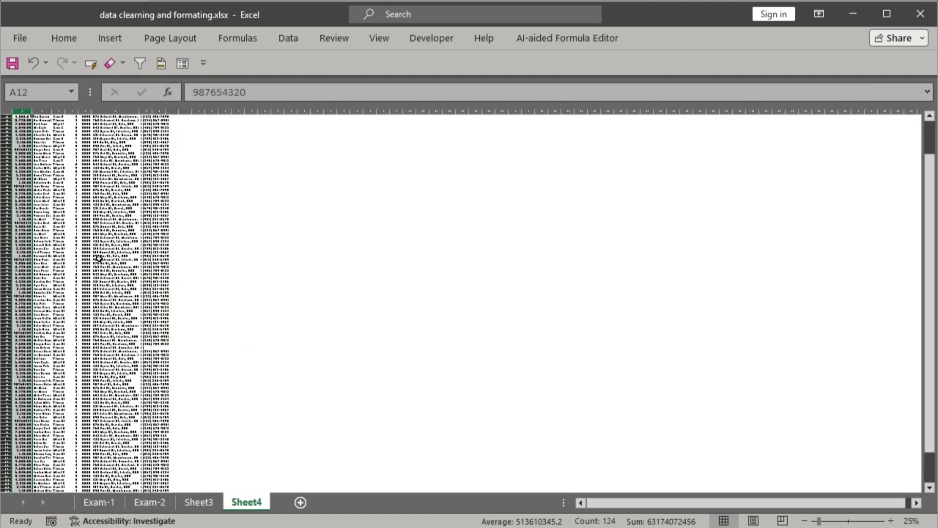
click(98, 256)
Autofit the widths of the Order ID, Customer Name and Product columns to their contents
scroll(111, 309, up, 7)
scroll(227, 353, up, 2)
scroll(458, 324, up, 12)
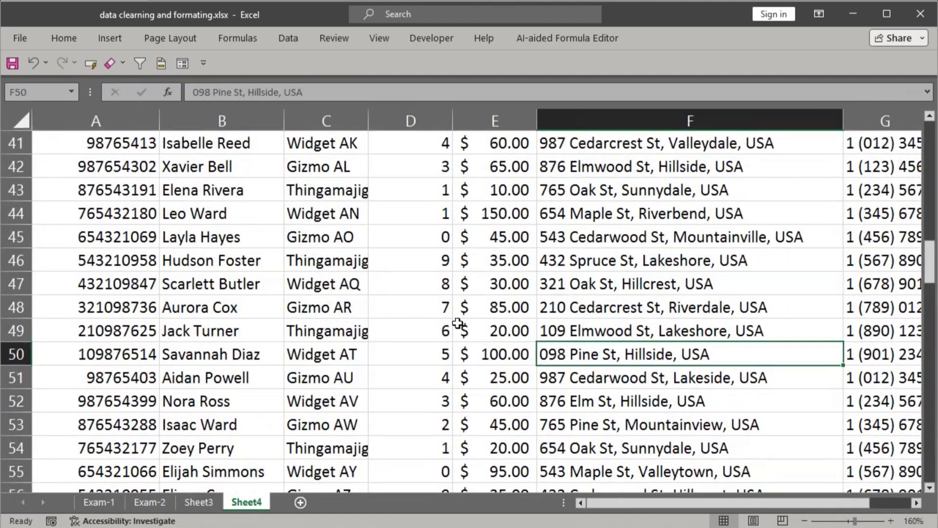
scroll(509, 335, down, 2)
scroll(439, 306, up, 4)
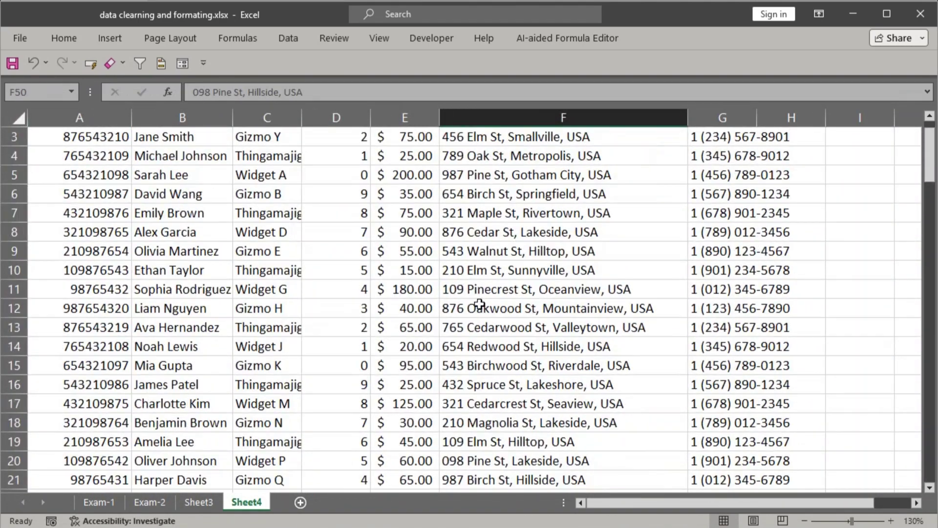
drag(59, 136, 750, 138)
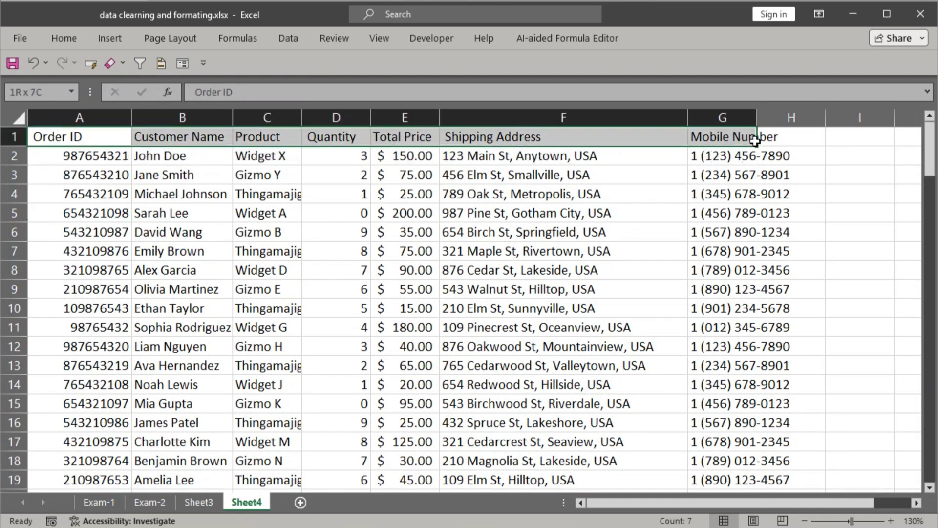
click(196, 218)
double_click(135, 119)
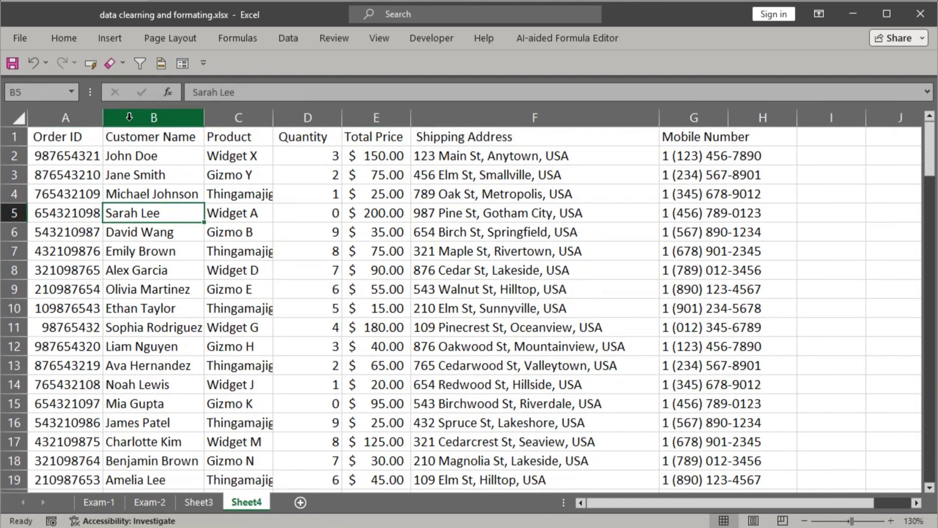
double_click(203, 117)
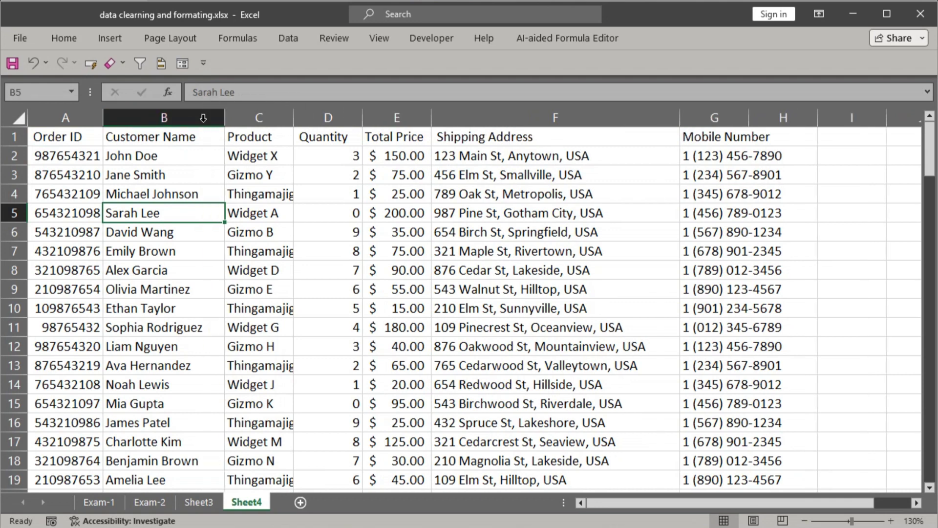
double_click(293, 118)
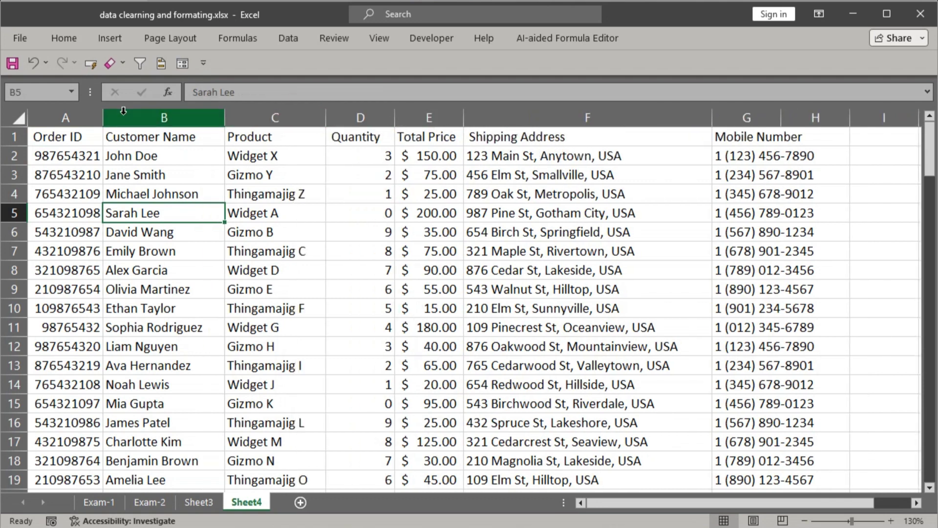
Select columns A through H and autofit all their widths at once
drag(49, 118, 838, 128)
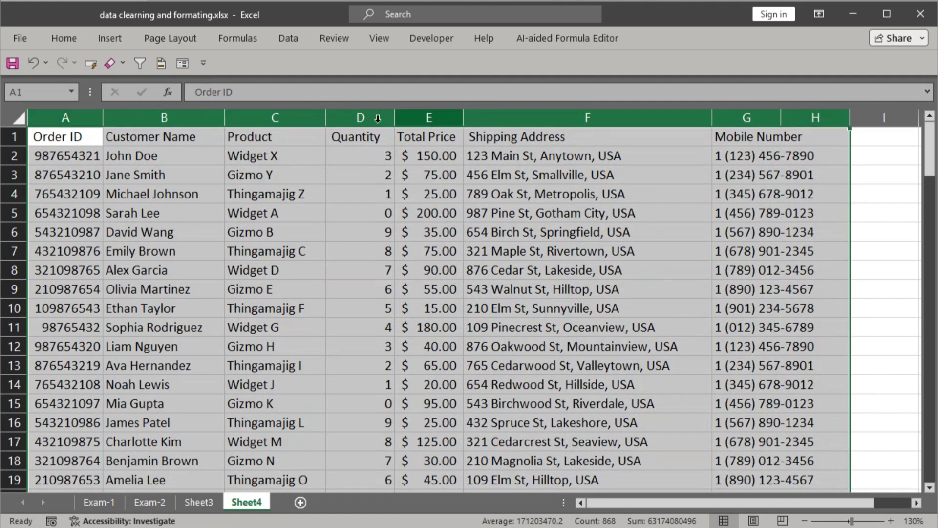
double_click(394, 118)
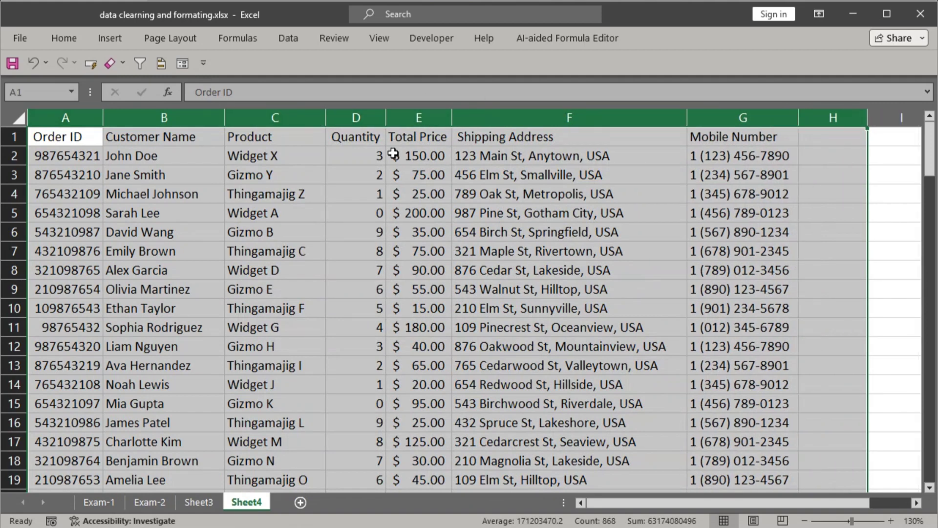
click(594, 189)
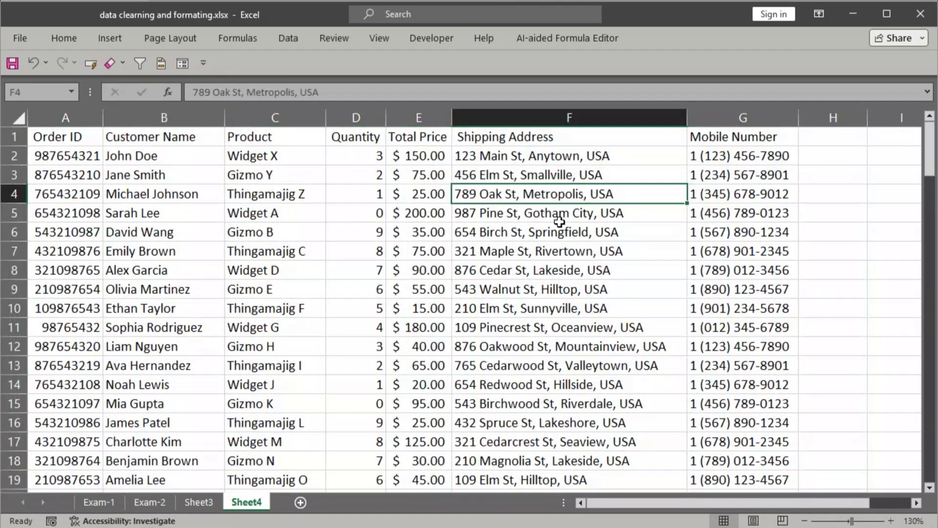
Centre the headings in A1:G1 horizontally and vertically and make them bold, without a fill colour
drag(66, 140, 748, 133)
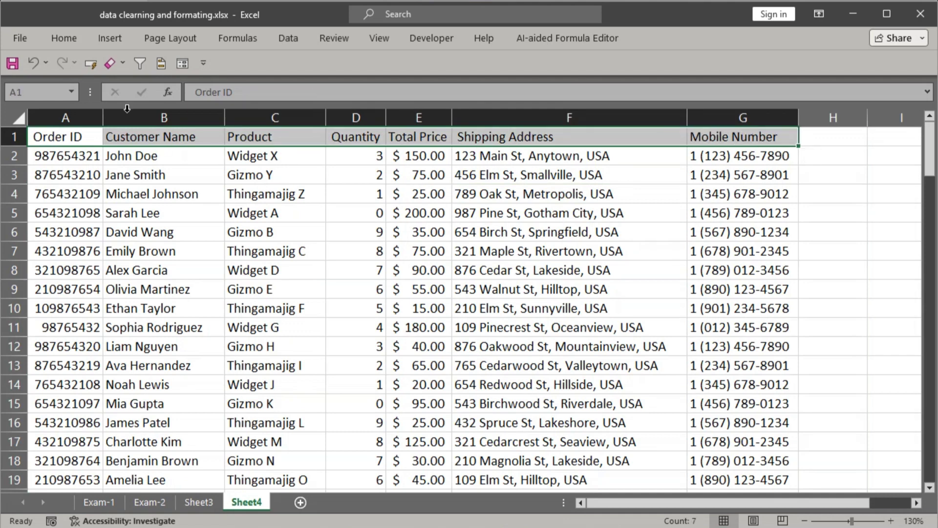
click(67, 38)
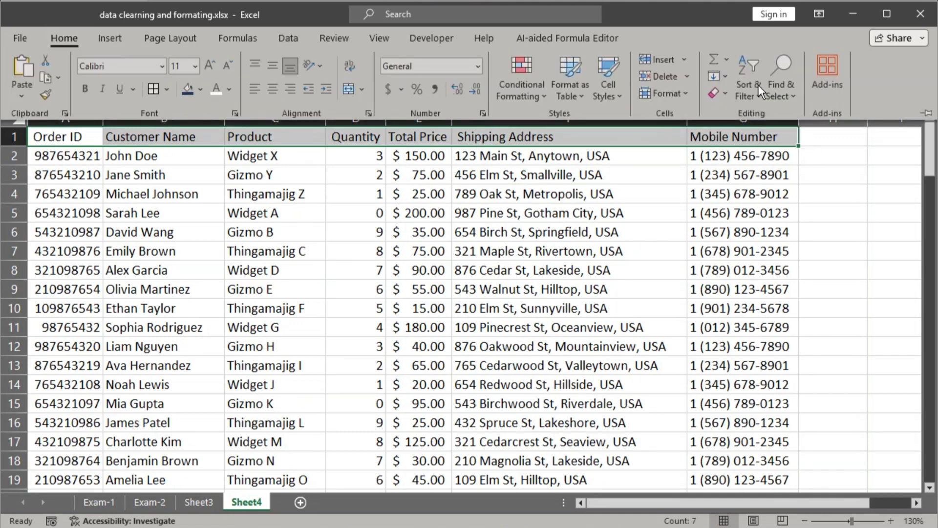
click(927, 113)
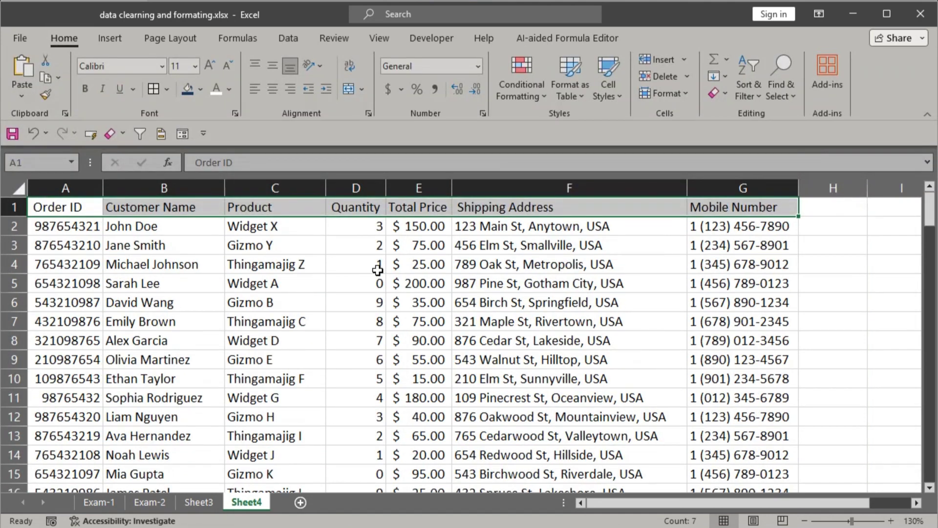
click(273, 88)
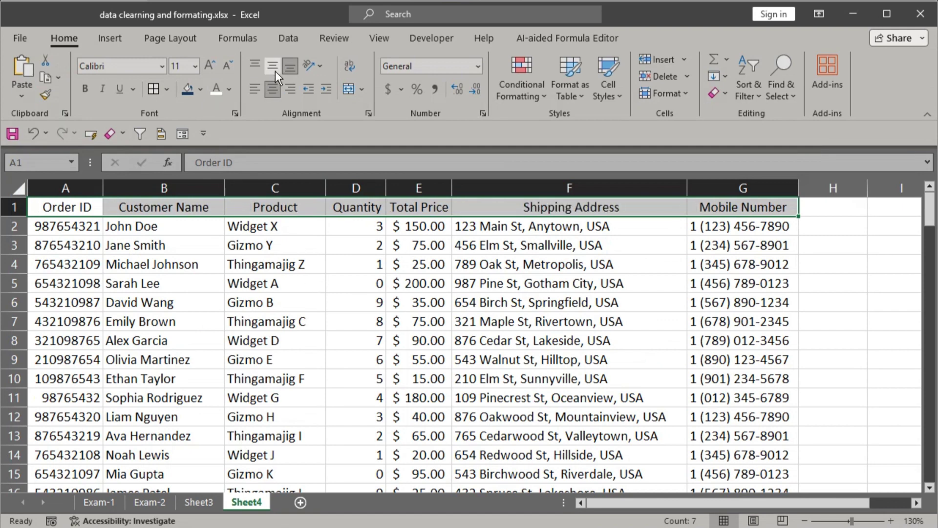
click(86, 90)
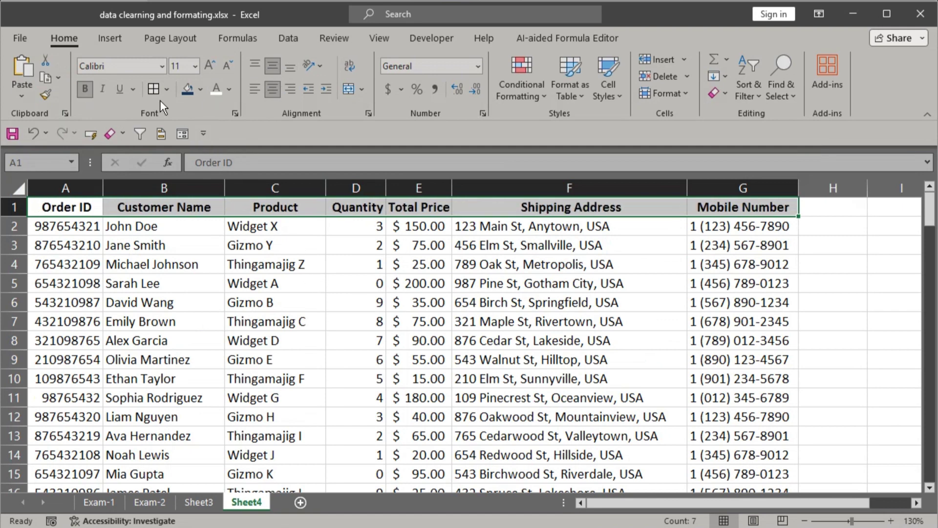
click(187, 91)
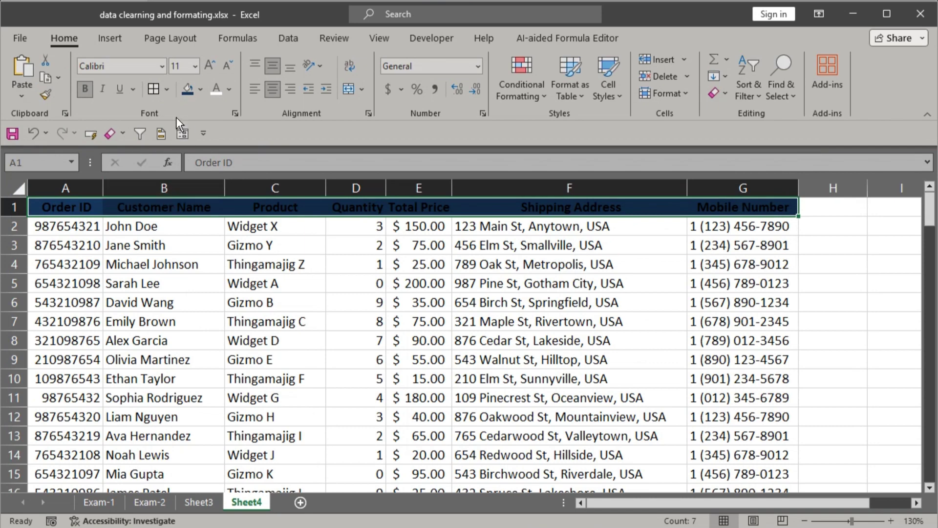
key(ctrl+z)
Format A1:G124 as a green banded table with headers and remove its filter buttons
key(ctrl+shift+Down)
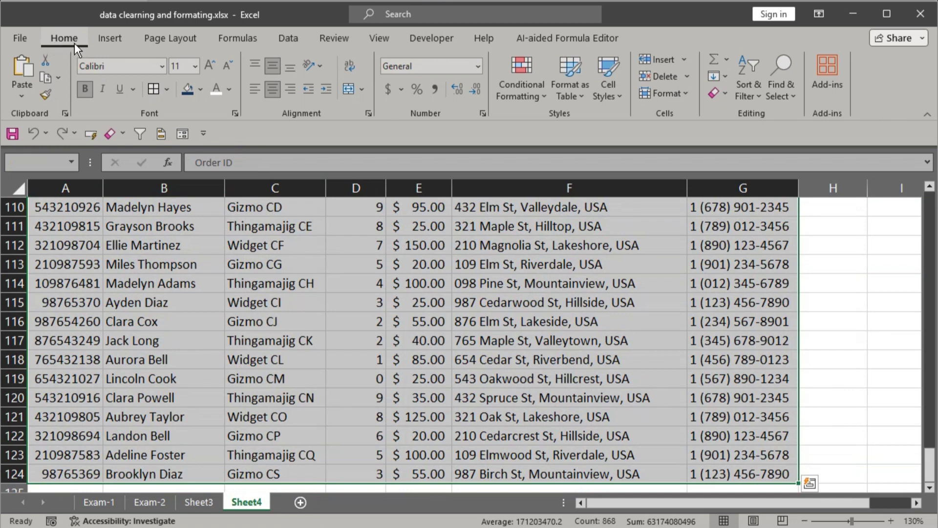
click(581, 98)
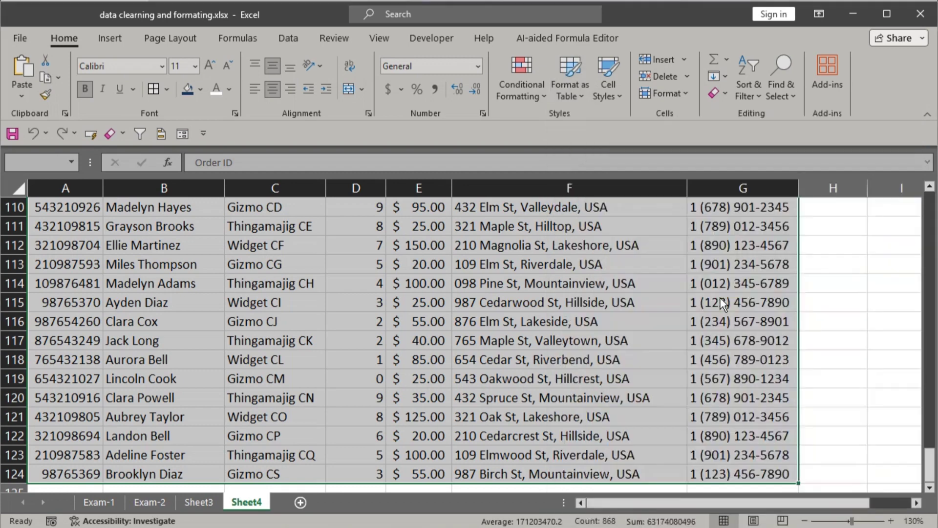
click(676, 302)
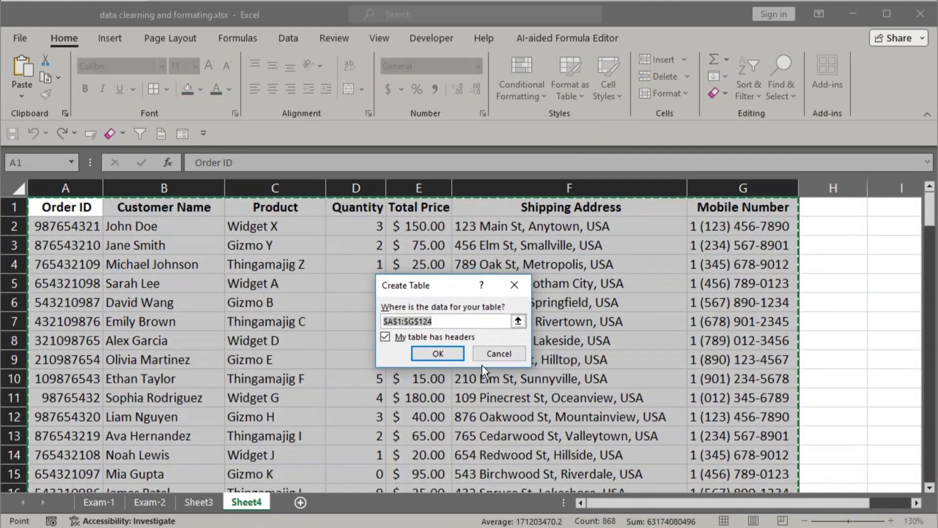
click(439, 358)
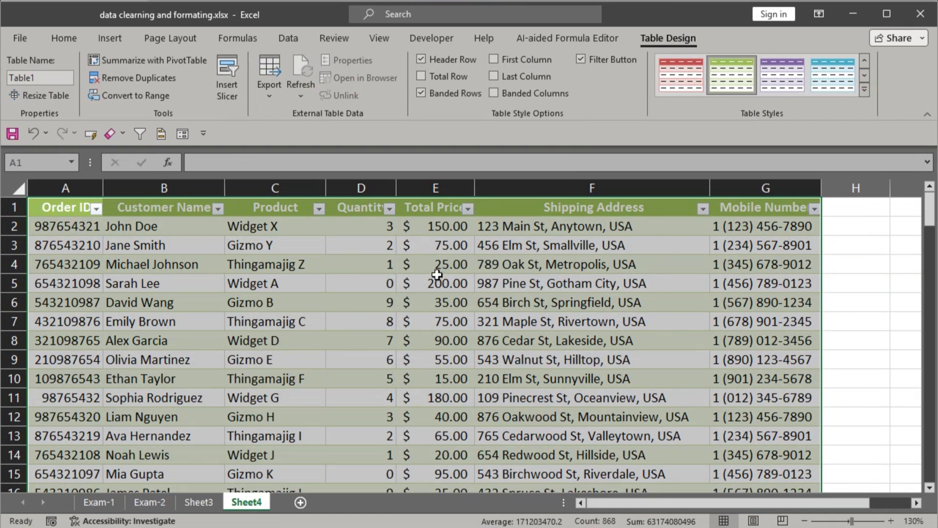
key(ctrl+shift+l)
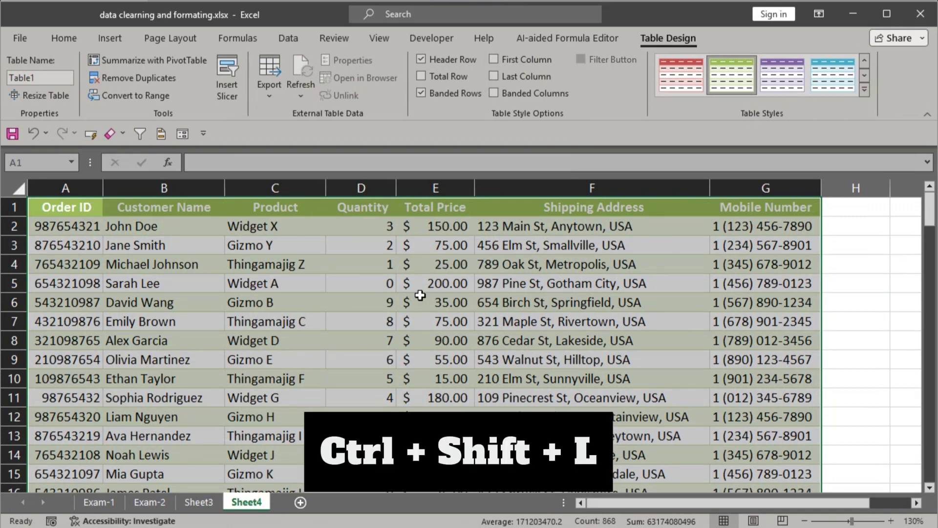
click(576, 279)
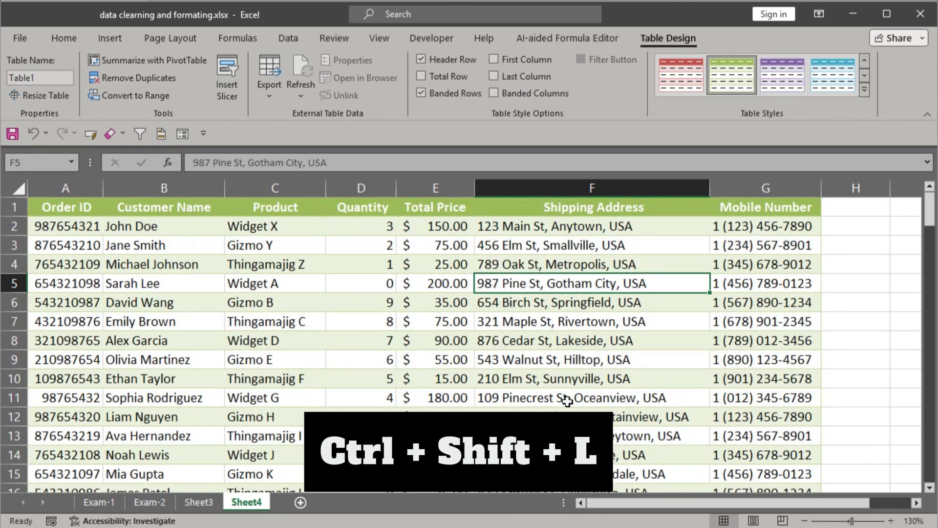
Centre the table data in A2:G124 both horizontally and vertically
scroll(564, 404, down, 2)
scroll(560, 403, up, 2)
drag(50, 230, 490, 287)
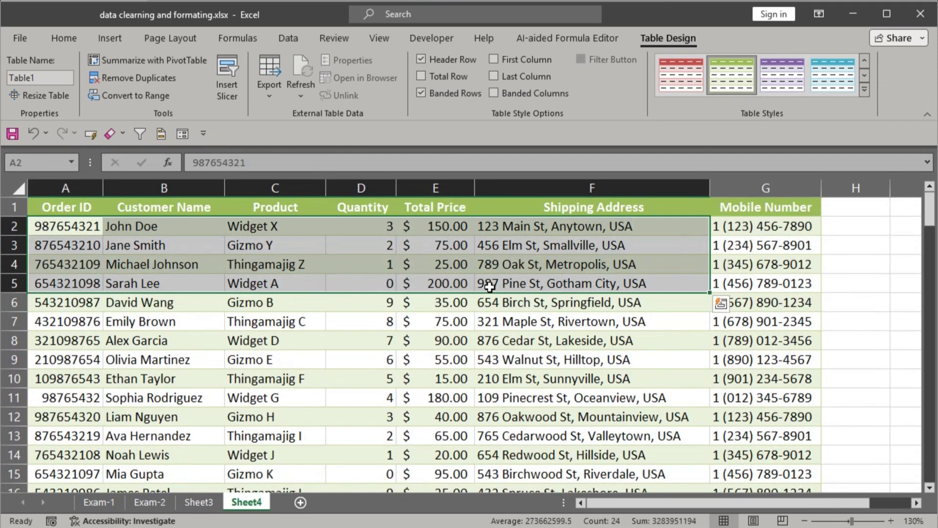
key(ctrl+shift+Right)
key(ctrl+shift+Down)
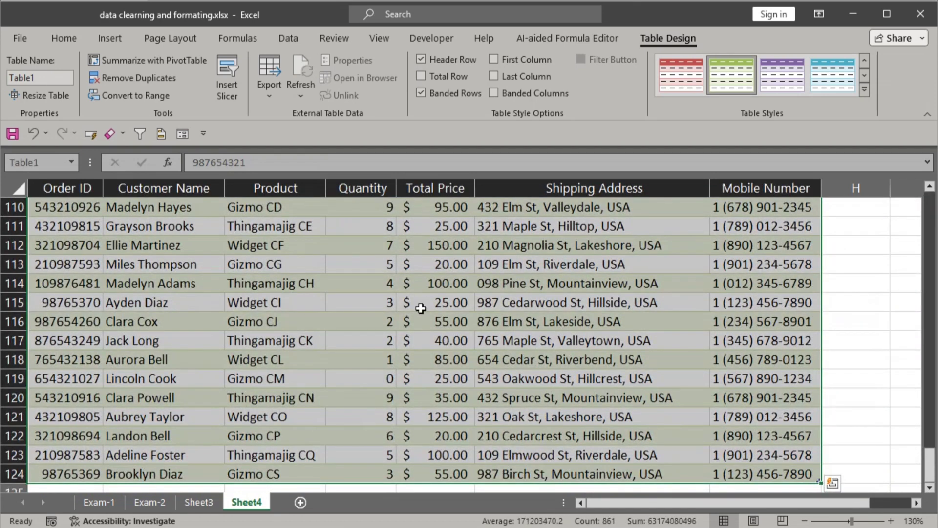
click(61, 42)
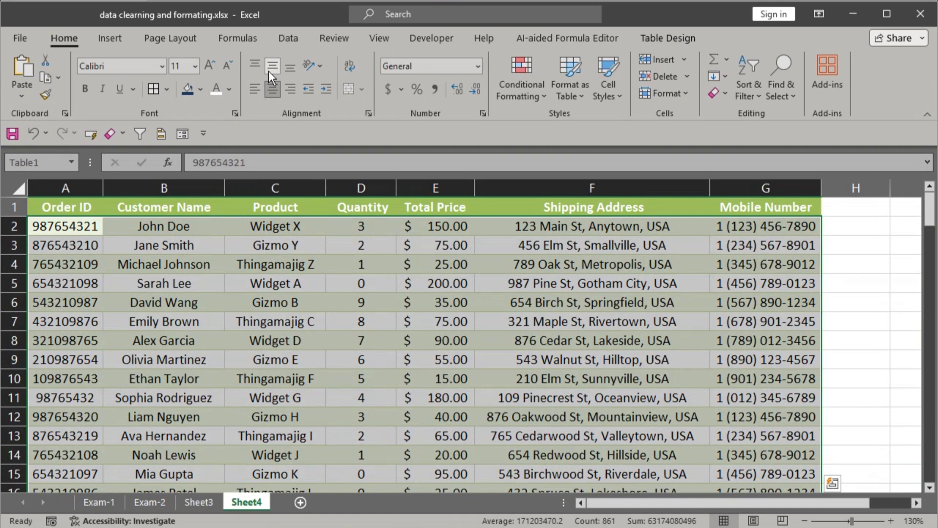
click(268, 70)
Right-align the Total Price values in E2:E124
click(439, 233)
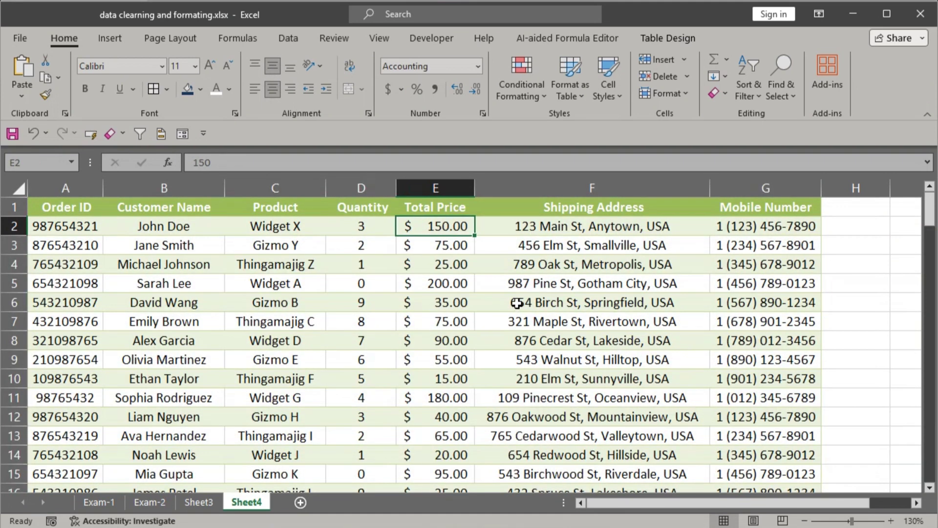
key(ctrl+shift+Down)
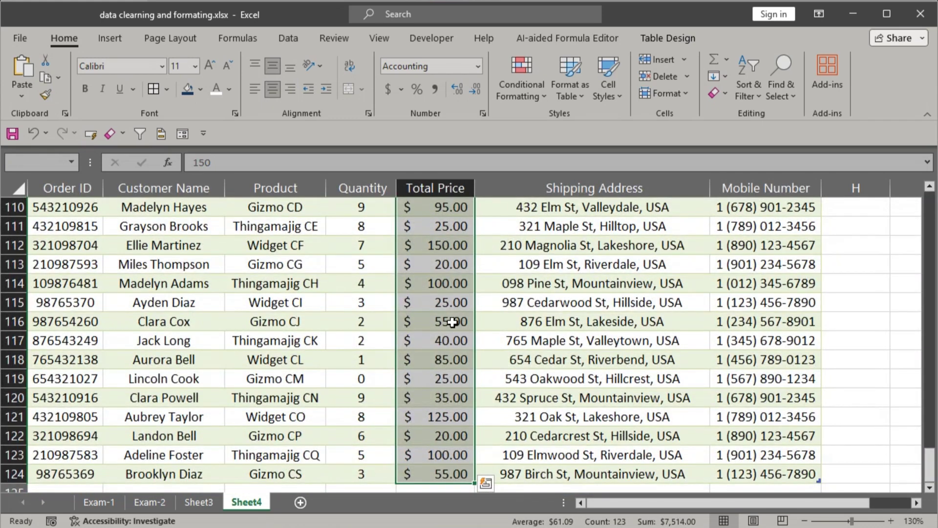
click(292, 93)
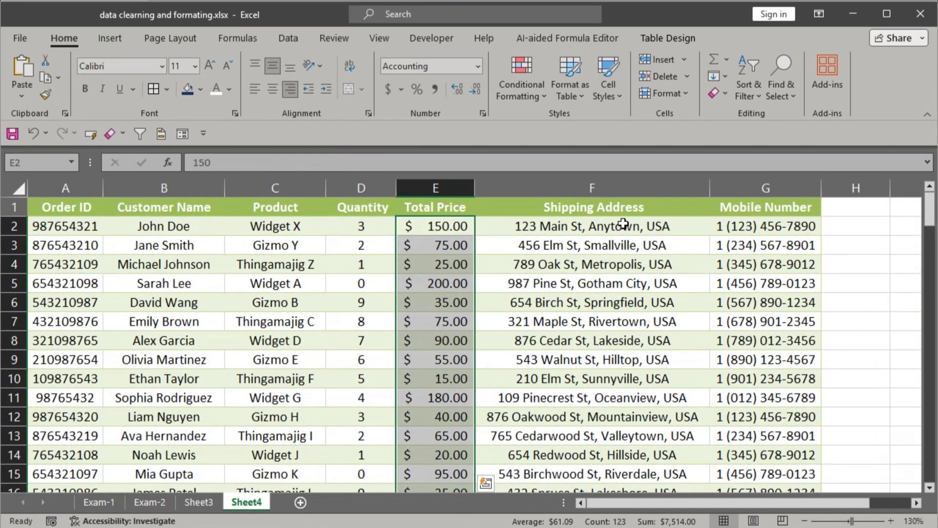
Apply all borders to the whole table including its headings, and look over the bordered rows
click(753, 233)
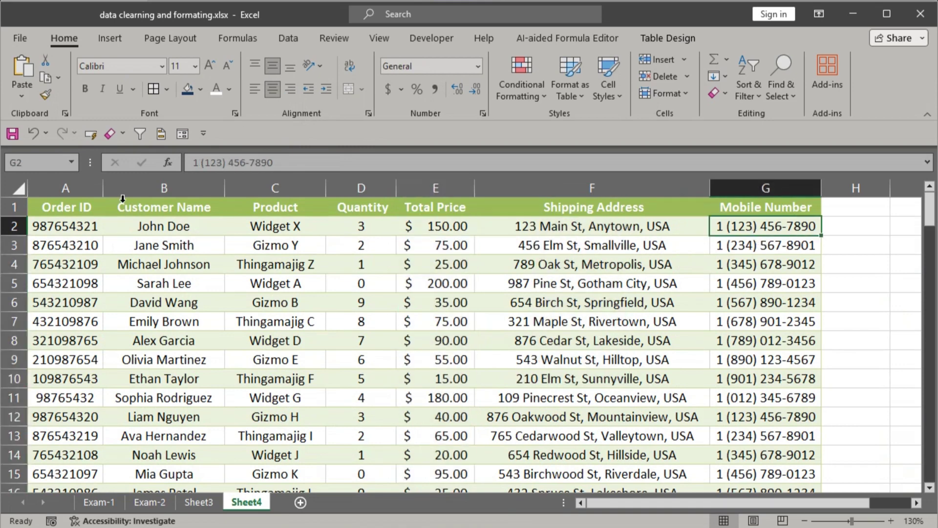
click(58, 203)
key(ctrl+shift+Right)
key(ctrl+shift+Down)
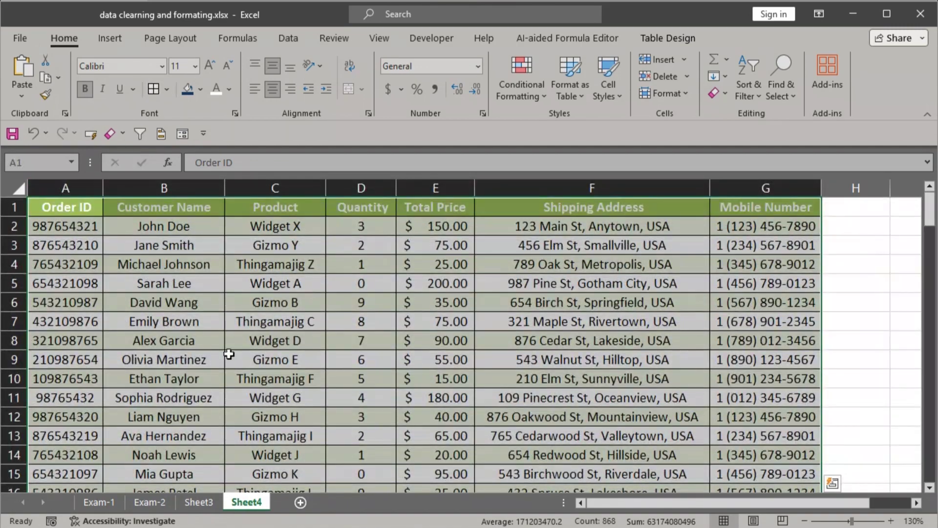
click(255, 307)
scroll(388, 411, down, 2)
scroll(388, 411, down, 20)
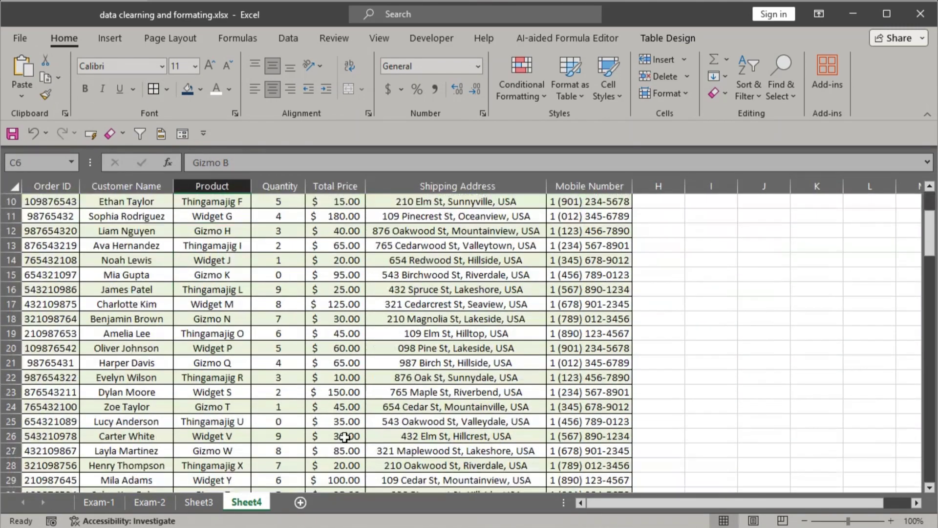
Review the Requirement list on Sheet3, from removing serial numbers to highlighting double orders, and return to Sheet4
scroll(334, 425, up, 20)
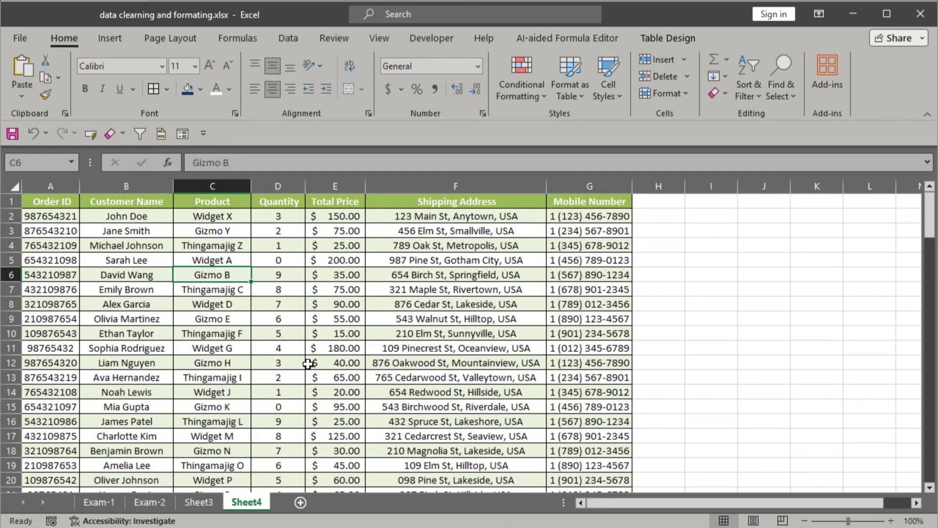
click(199, 503)
click(550, 361)
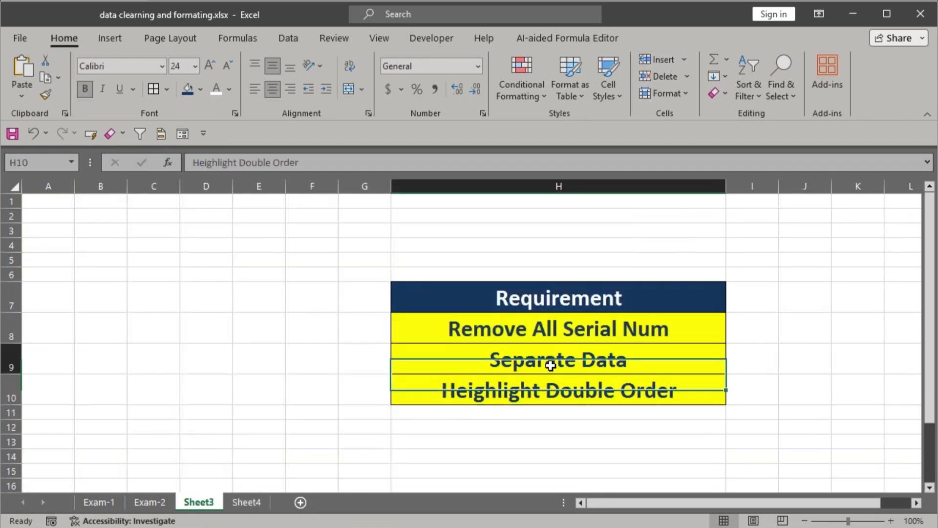
click(537, 335)
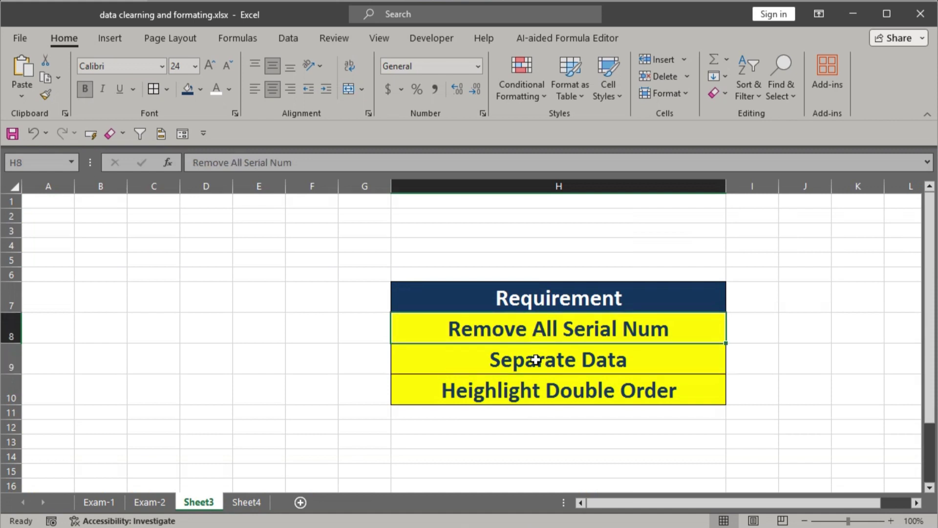
click(508, 391)
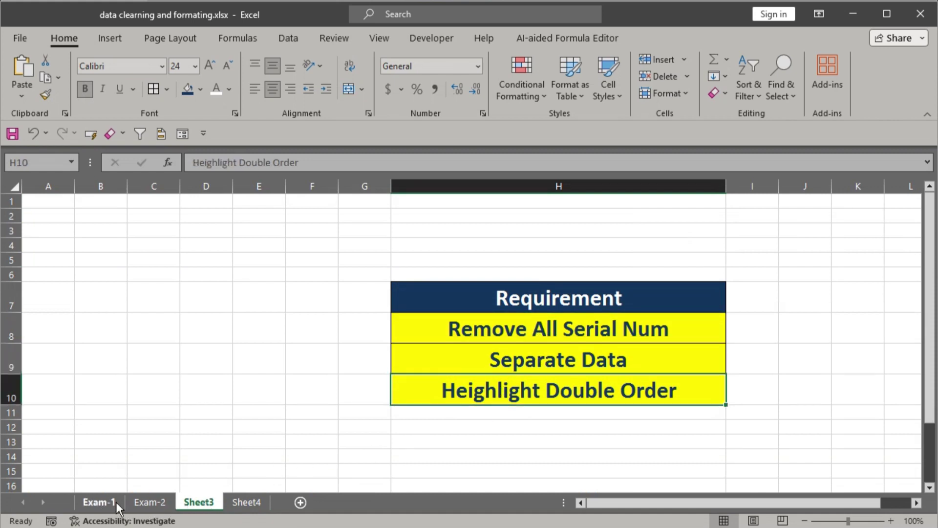
click(242, 500)
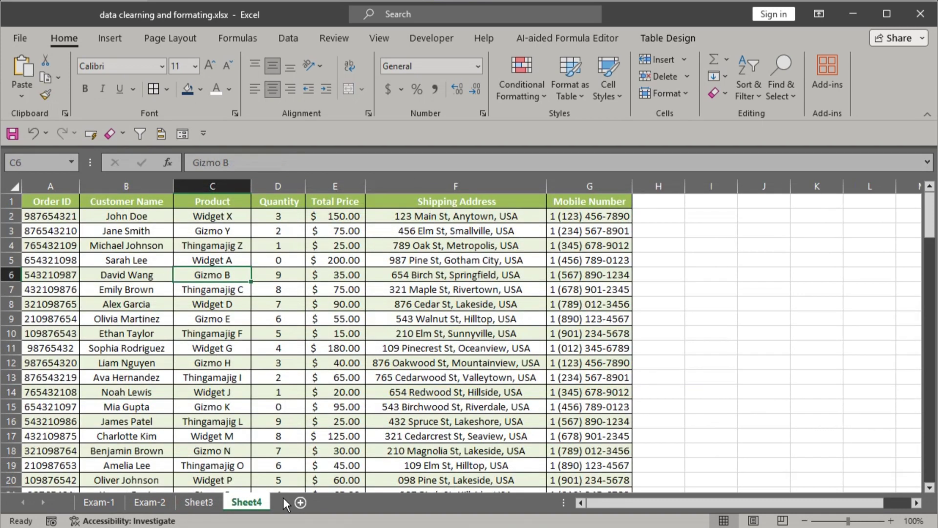
Highlight duplicate shipping addresses in F2:F124 with Light Red Fill with Dark Red Text using conditional formatting
click(426, 216)
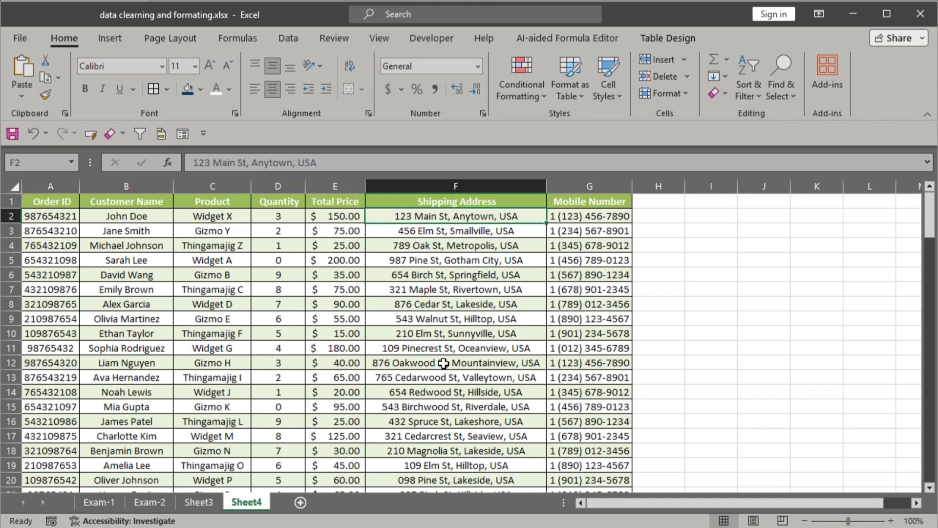
key(ctrl+shift+Down)
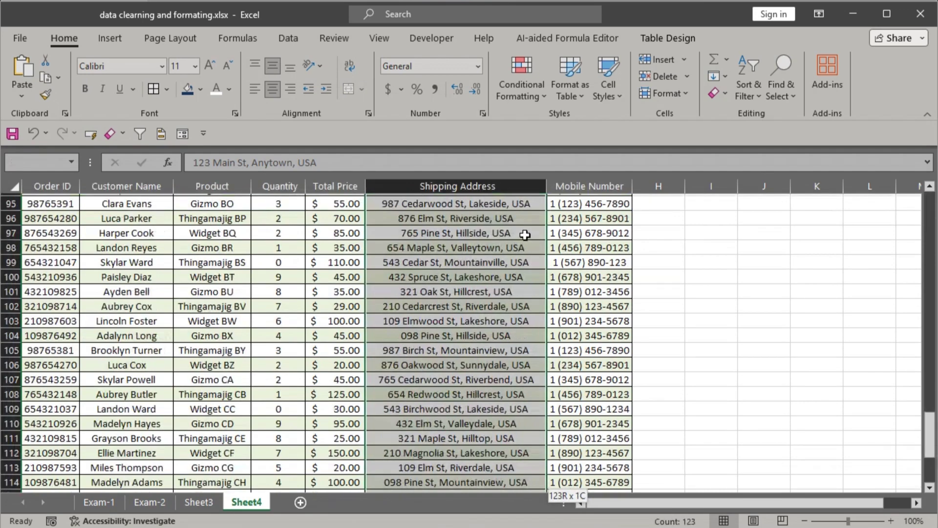
click(538, 92)
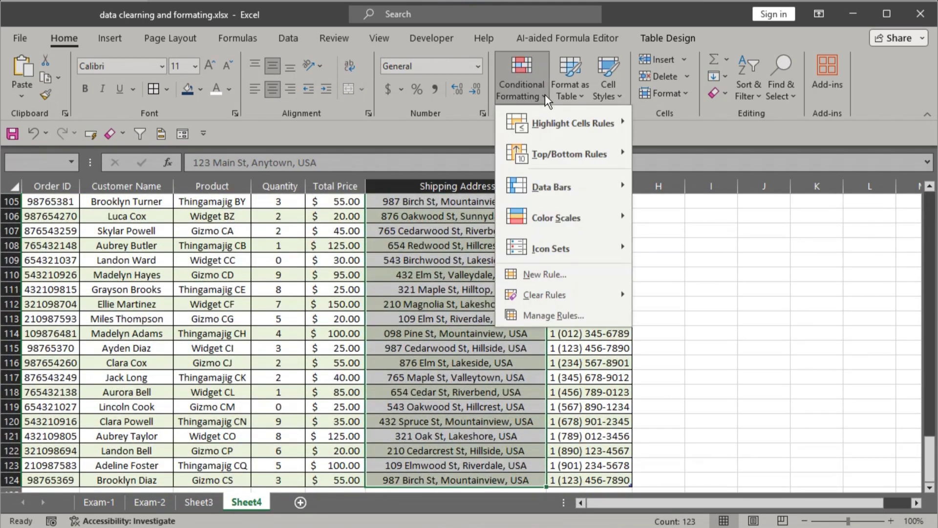
mouse_move(631, 116)
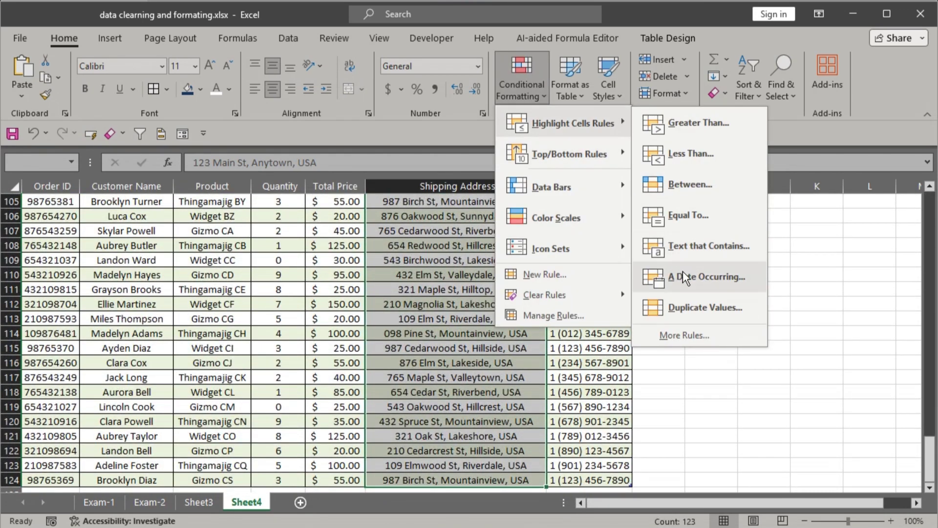
click(694, 312)
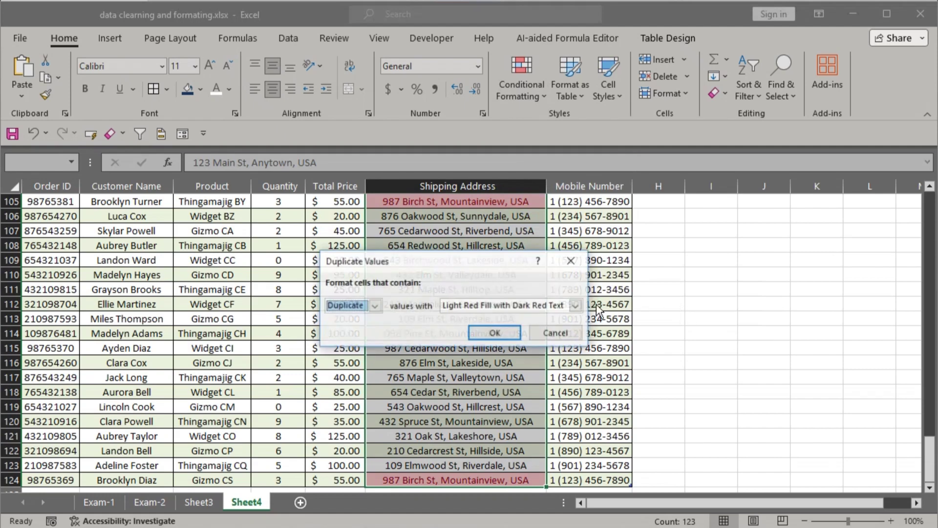
click(508, 336)
Look through the whole Shipping Address column on Sheet4 for highlighted duplicates, finishing on cell F12
scroll(432, 450, down, 2)
scroll(435, 341, up, 3)
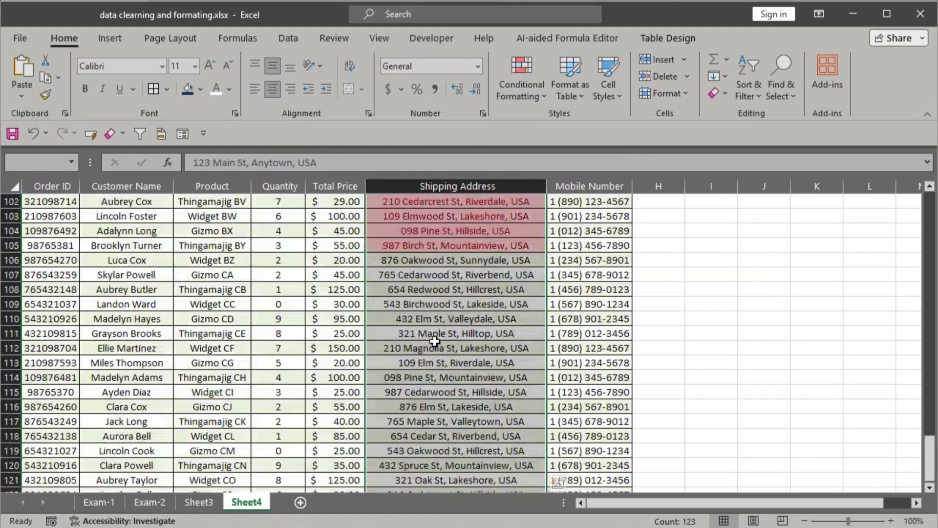
scroll(435, 341, up, 15)
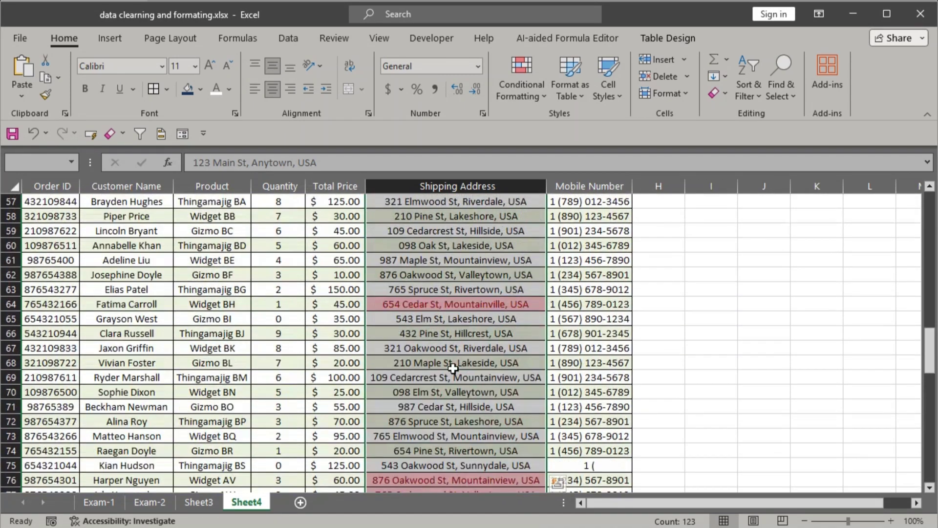
scroll(453, 368, up, 8)
scroll(451, 394, up, 5)
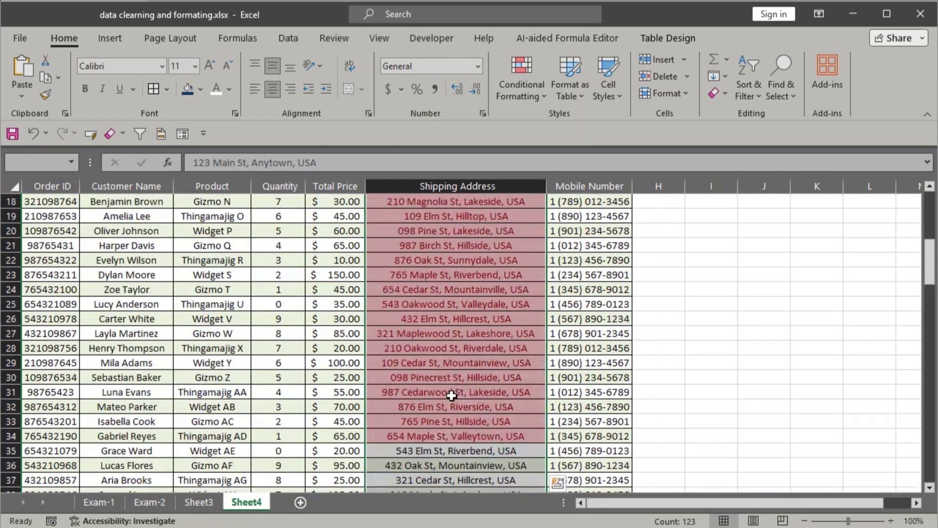
scroll(451, 395, up, 6)
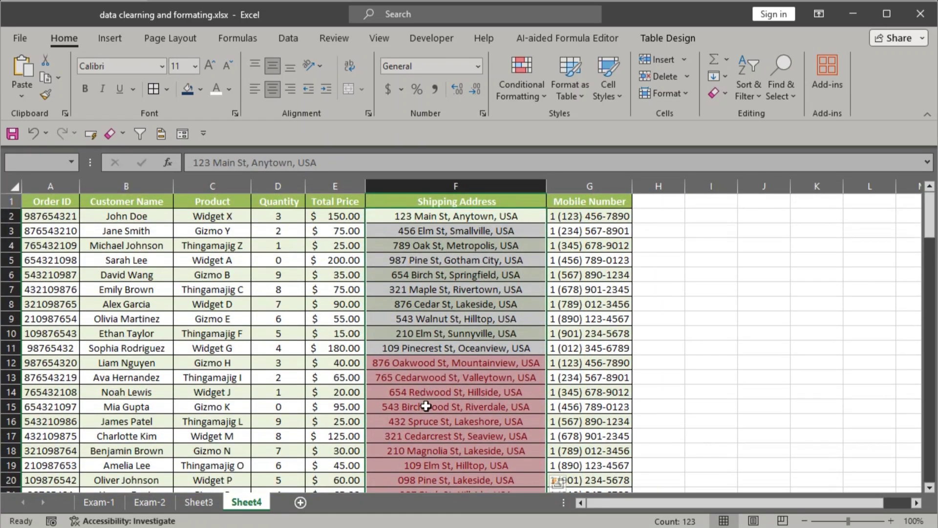
click(387, 362)
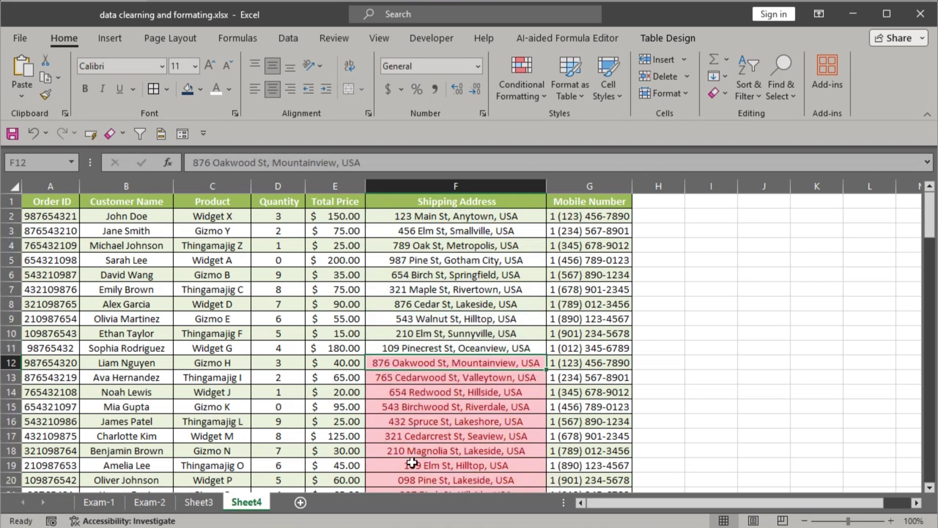
Turn on the table's filter buttons and sort the rows by Shipping Address from A to Z
click(437, 205)
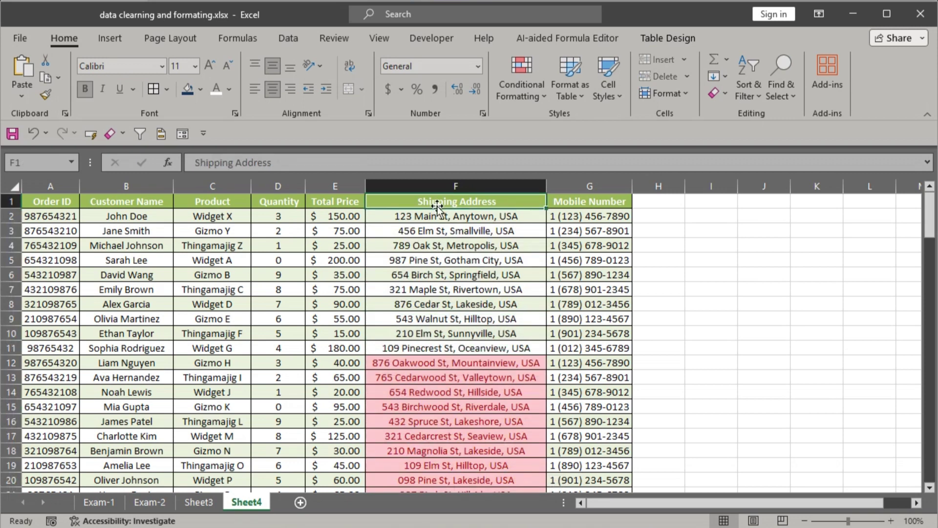
key(ctrl+shift+l)
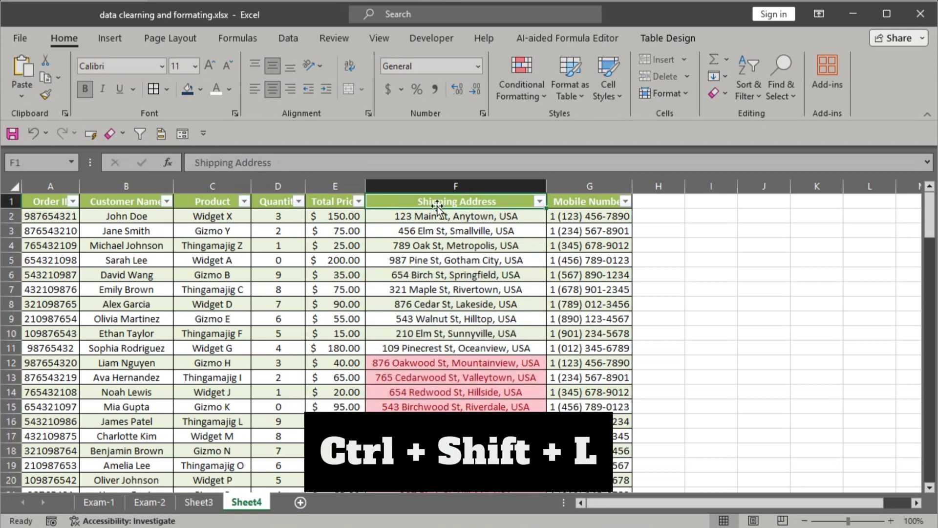
click(496, 253)
click(540, 202)
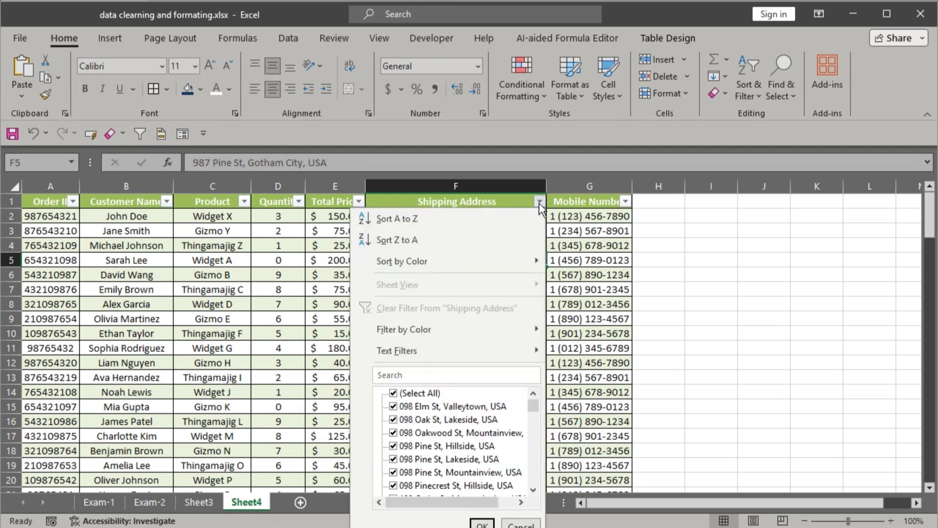
click(410, 219)
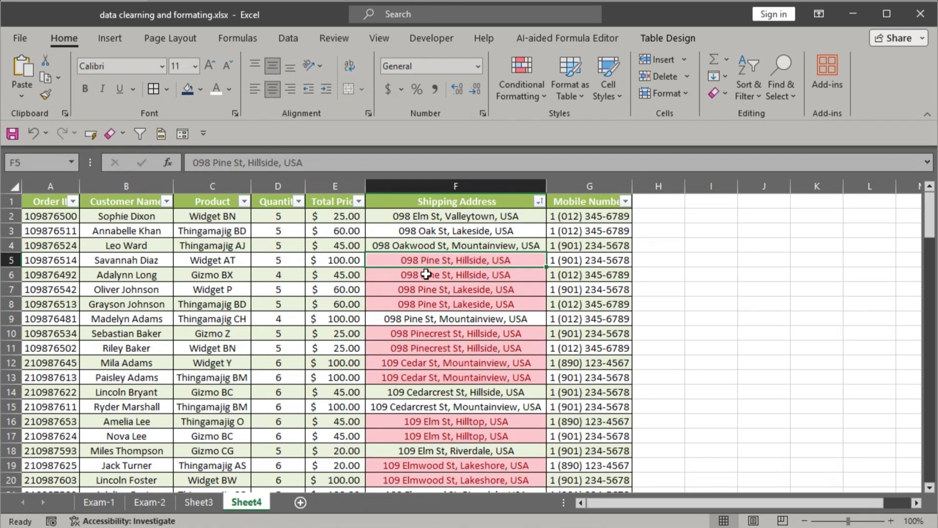
Examine the grouped duplicate addresses throughout the sorted table, and recheck them against the three requirements on Sheet3
drag(429, 263, 457, 305)
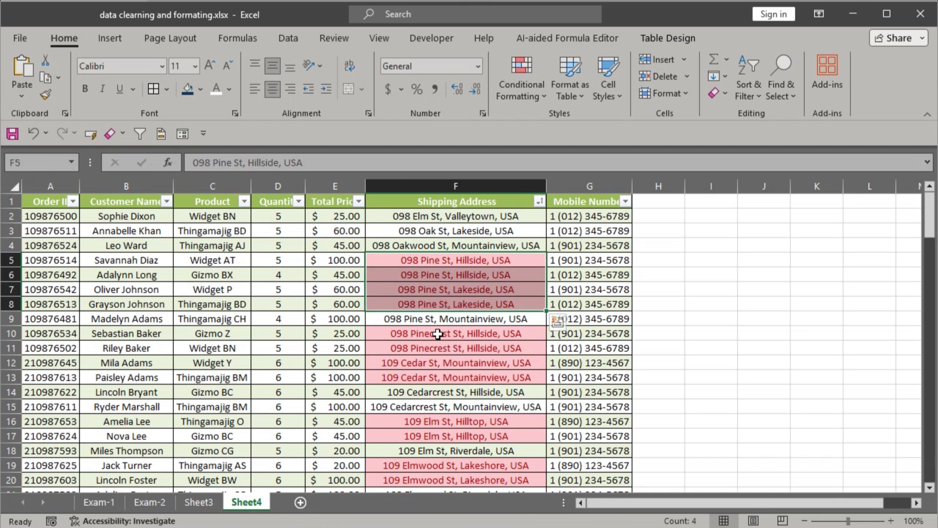
drag(438, 333, 489, 354)
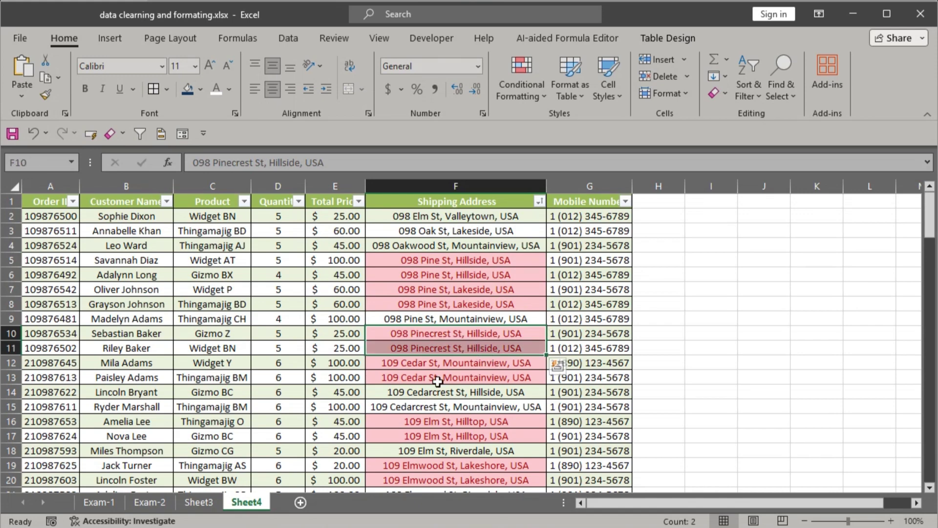
scroll(444, 410, down, 4)
scroll(451, 391, down, 15)
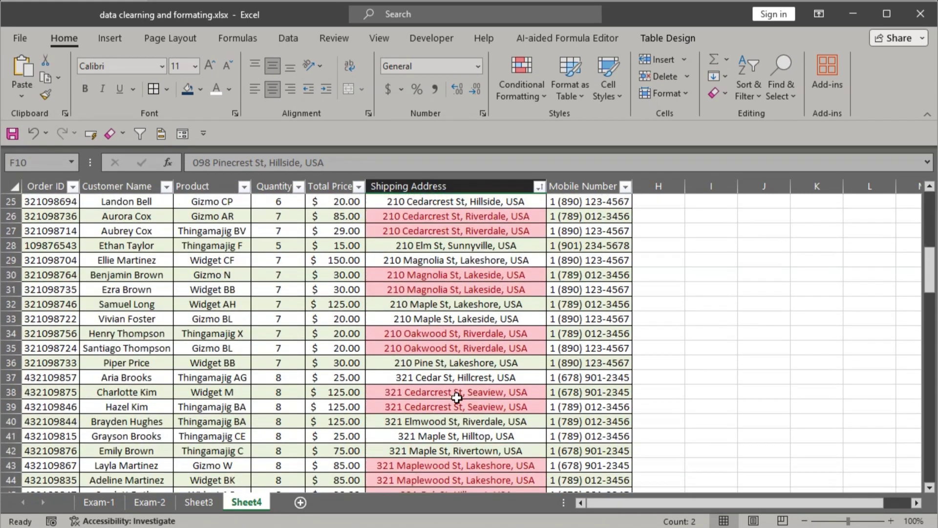
scroll(458, 403, down, 15)
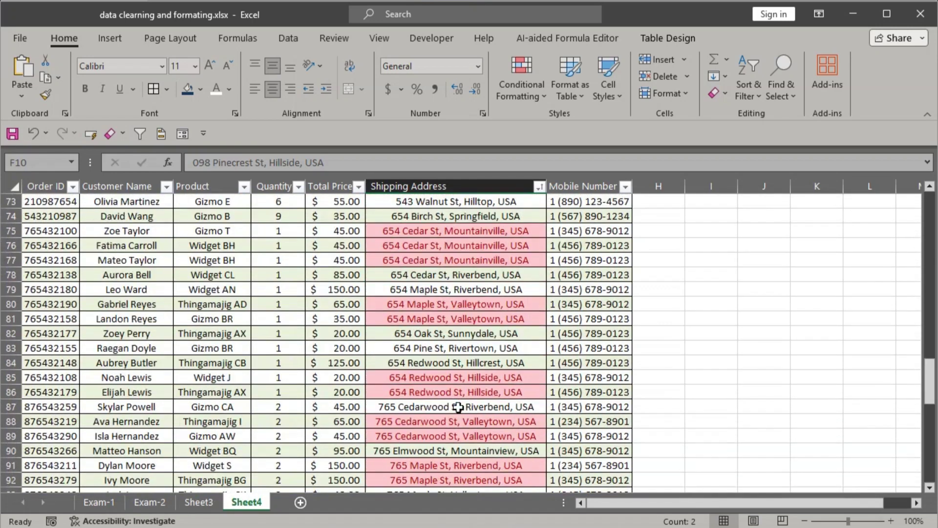
scroll(463, 419, down, 2)
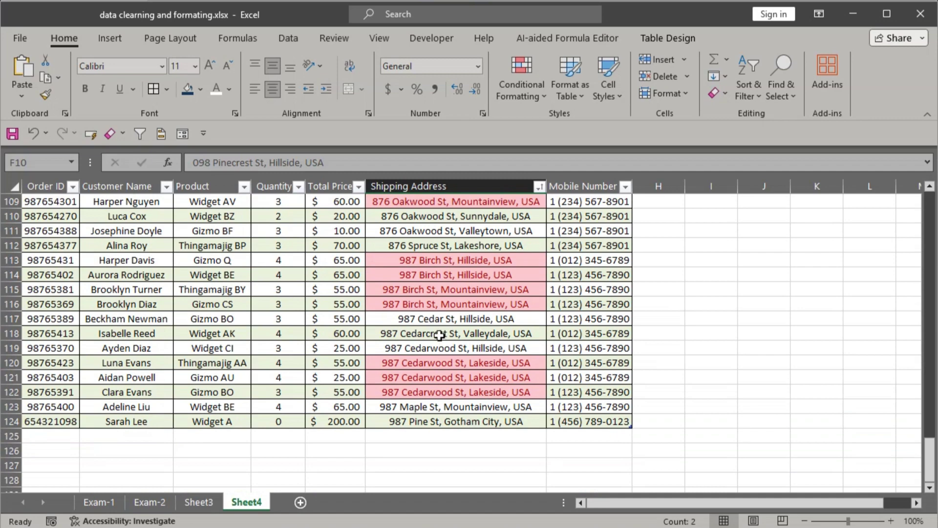
drag(440, 260, 438, 306)
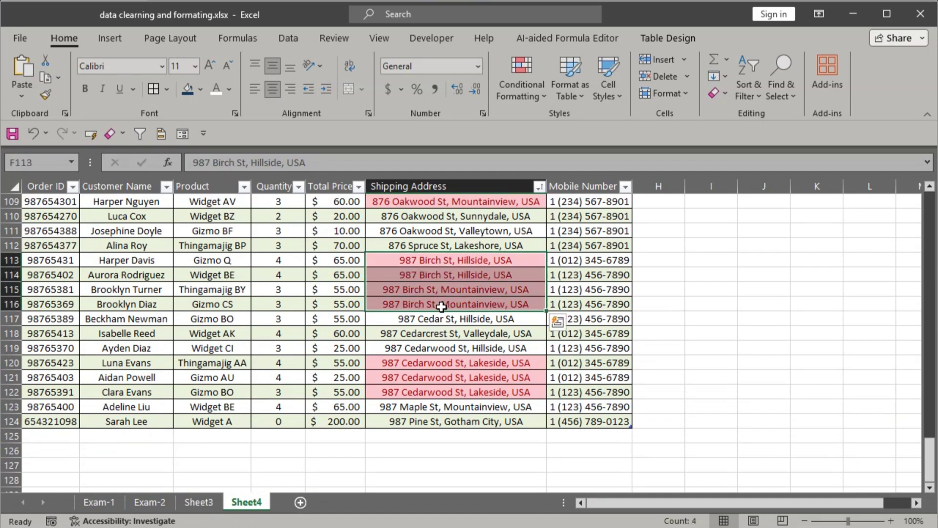
scroll(438, 306, up, 14)
scroll(433, 315, up, 20)
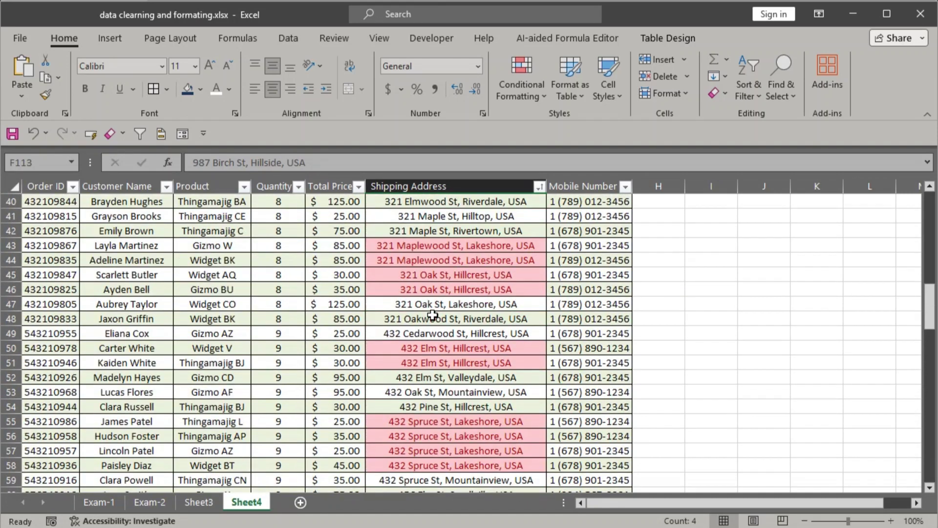
click(199, 502)
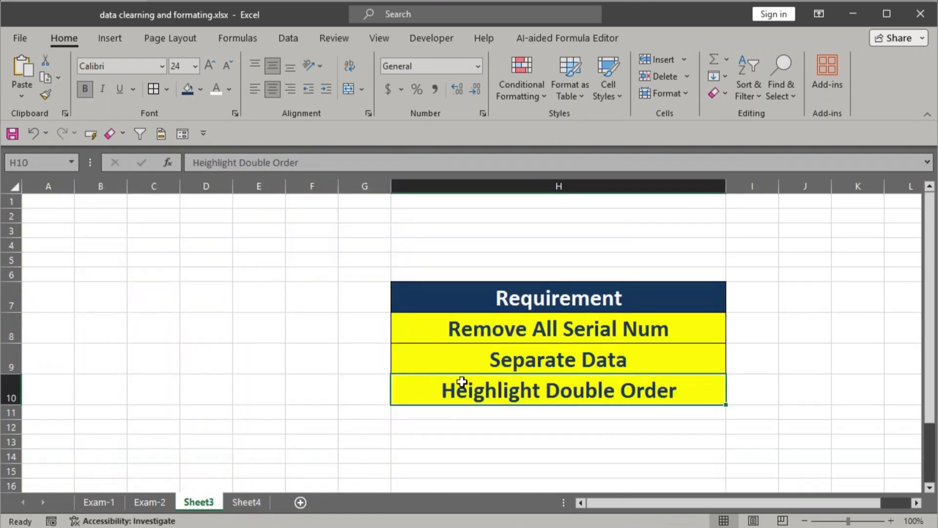
drag(486, 326, 501, 387)
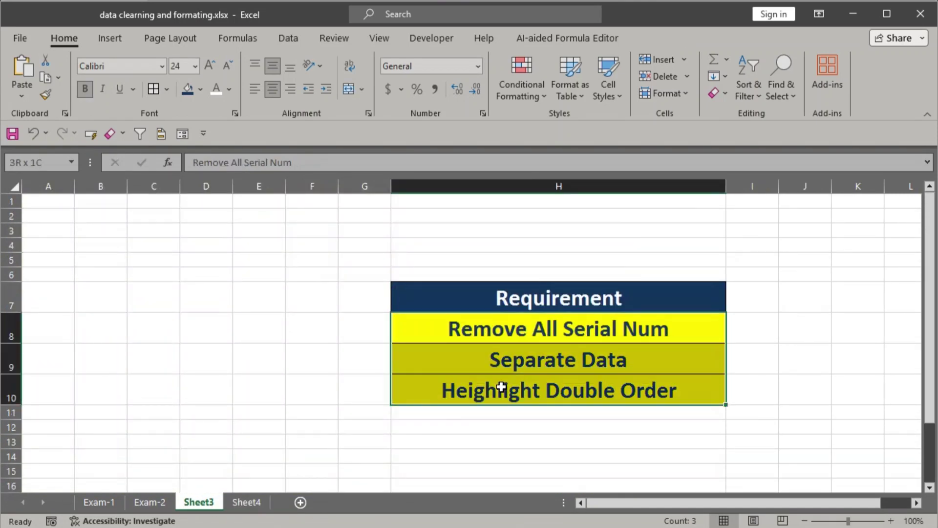
Examine the raw Name, Age and Address records on the Exam-2 sheet, including the headings in B2:D2
click(142, 502)
scroll(293, 313, up, 9)
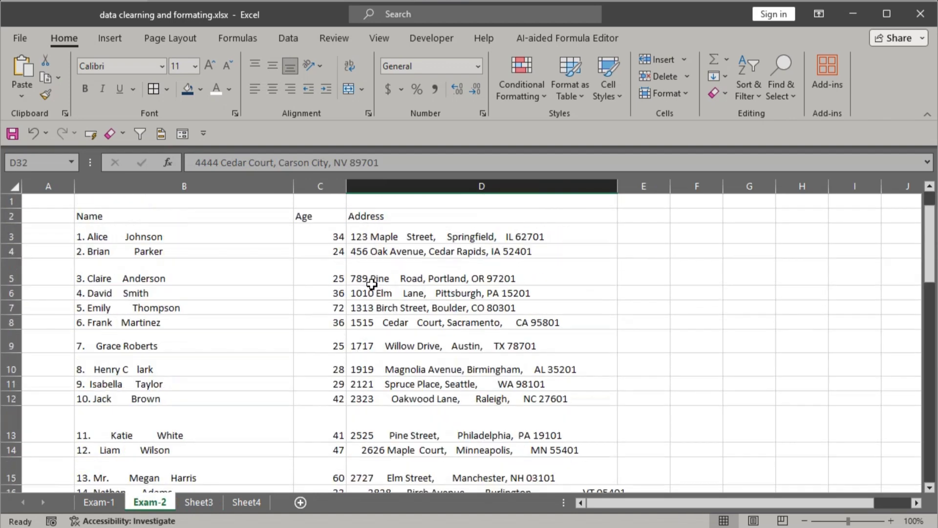
drag(126, 215, 503, 398)
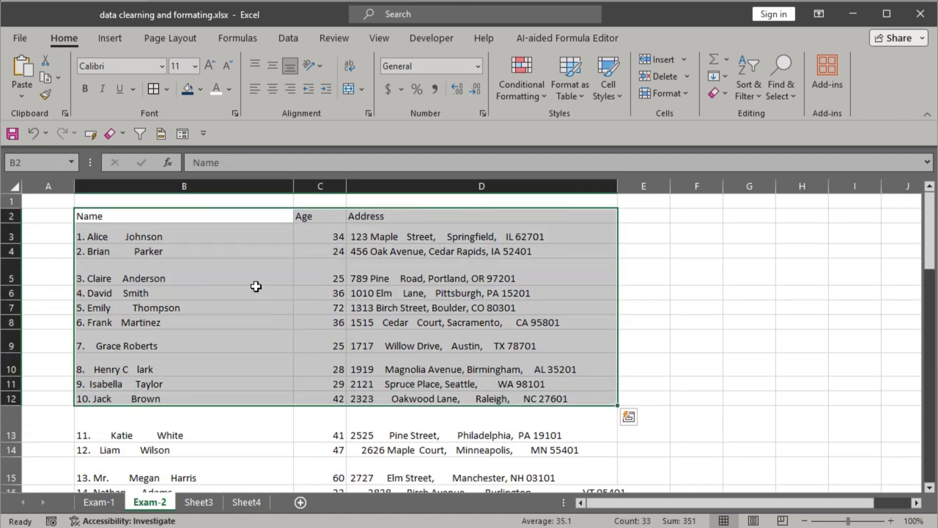
click(130, 274)
click(106, 239)
click(429, 308)
scroll(430, 333, down, 7)
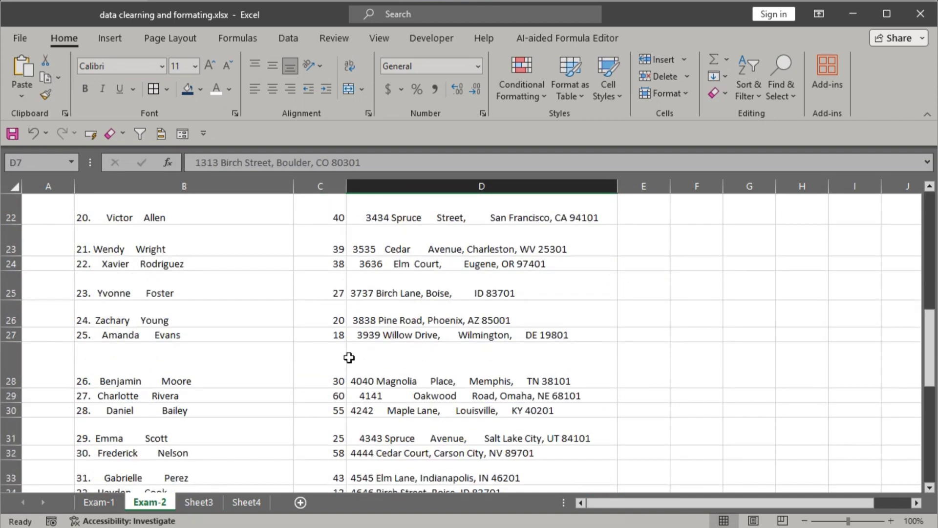
scroll(349, 357, down, 8)
scroll(297, 358, up, 2)
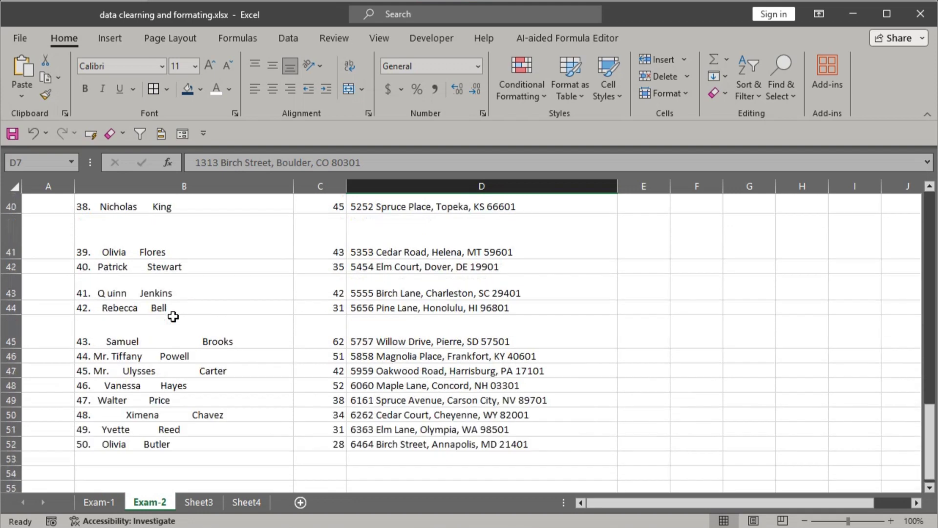
scroll(203, 341, up, 13)
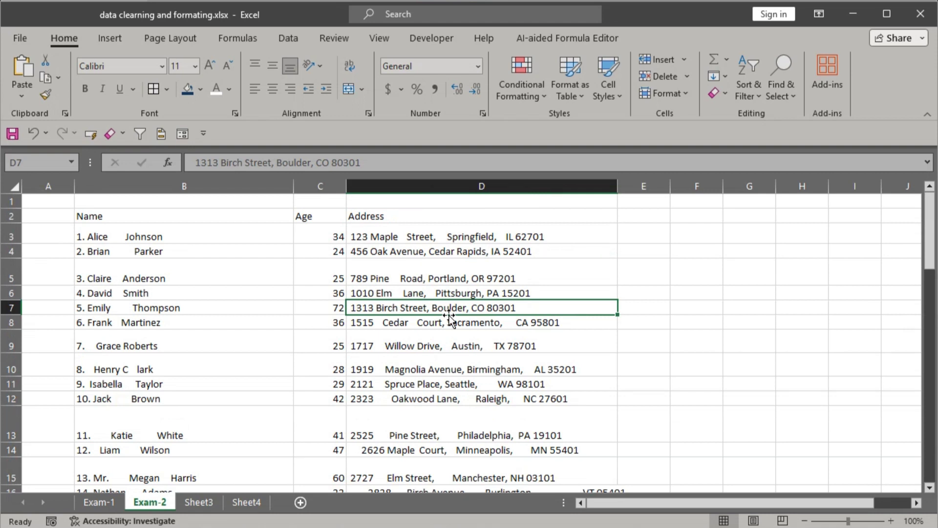
click(322, 219)
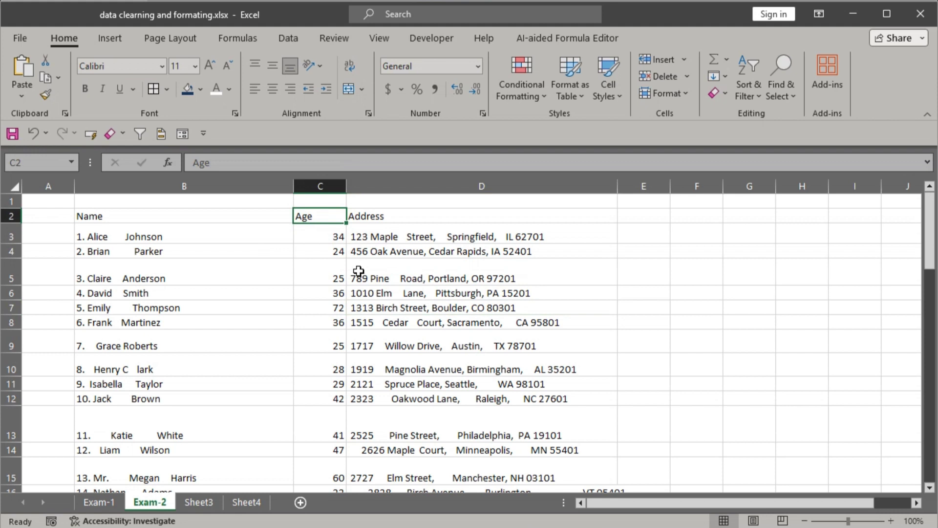
drag(116, 217, 377, 222)
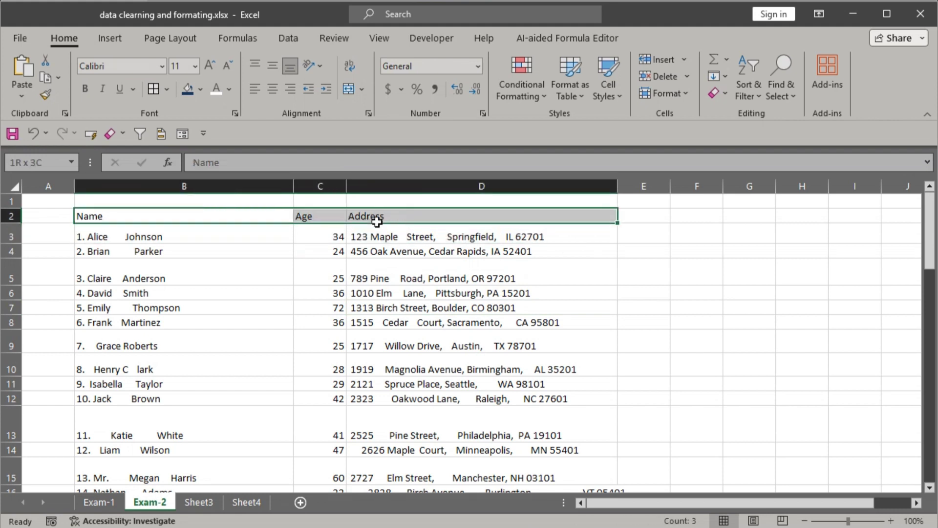
Copy the Name, Age and Address headings from B2:D2 into E2:G2
key(ctrl+c)
click(659, 220)
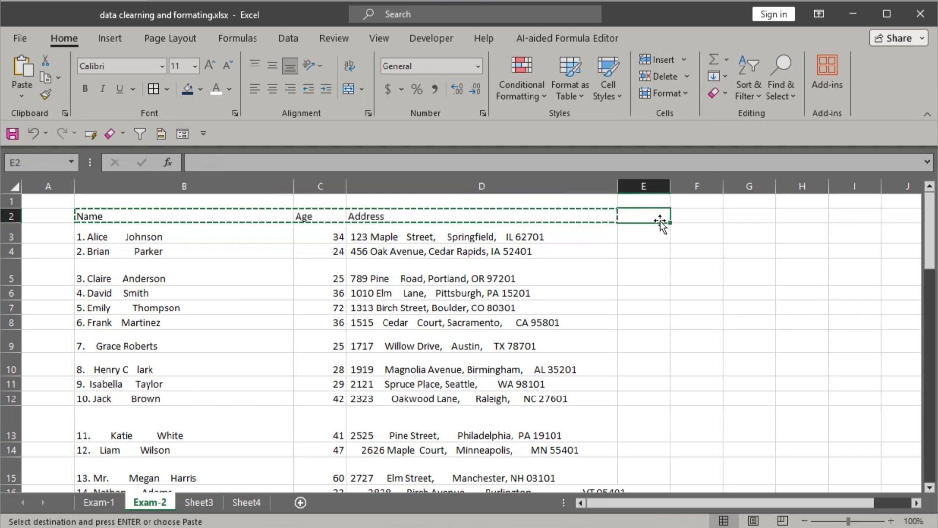
key(Return)
Enter the formula =TRIM(B3) in cell E3 to strip the extra spaces from the first name
click(644, 237)
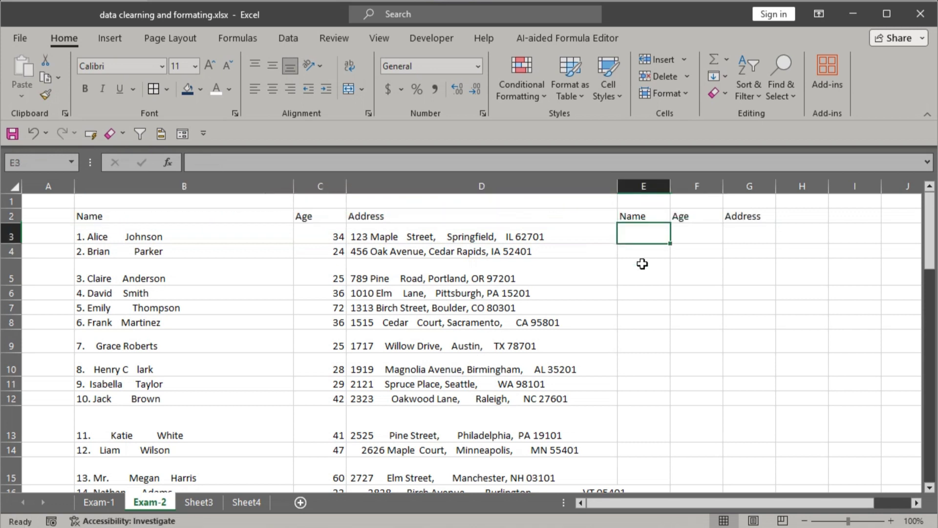
text(=)
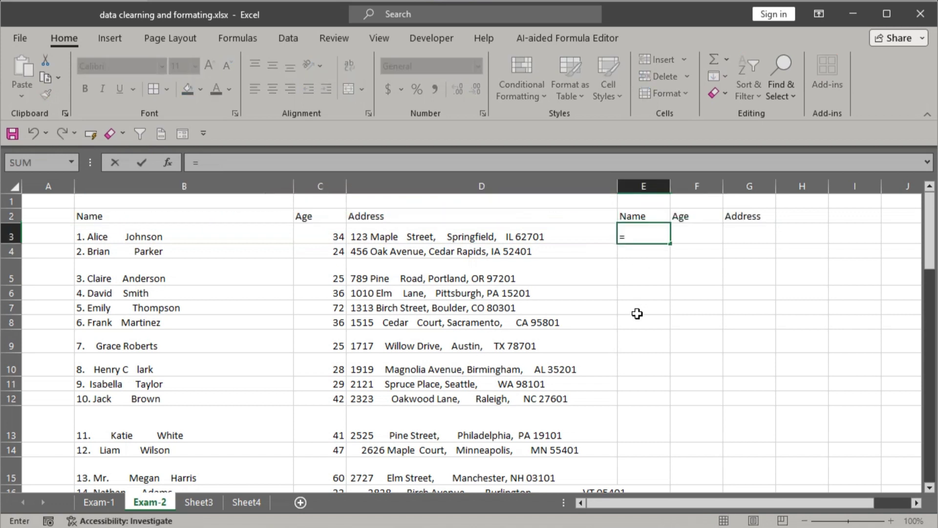
text(tri)
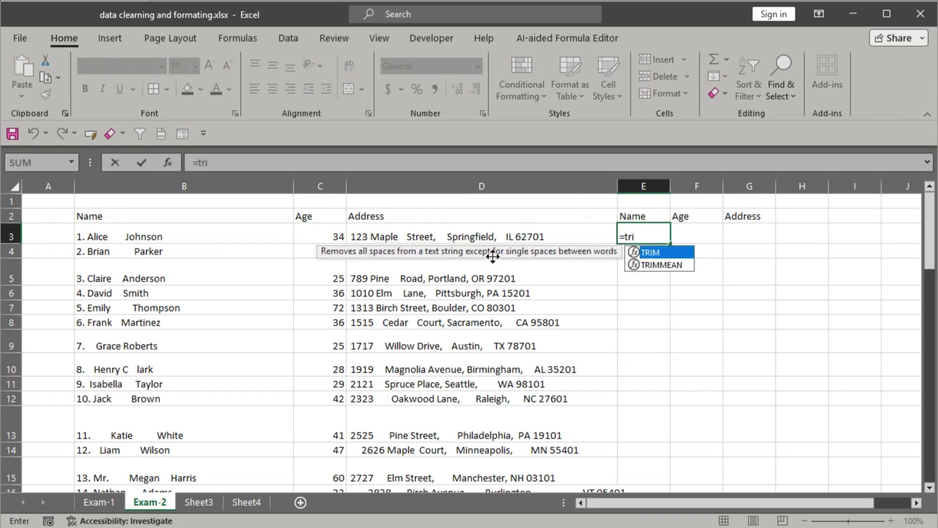
key(Tab)
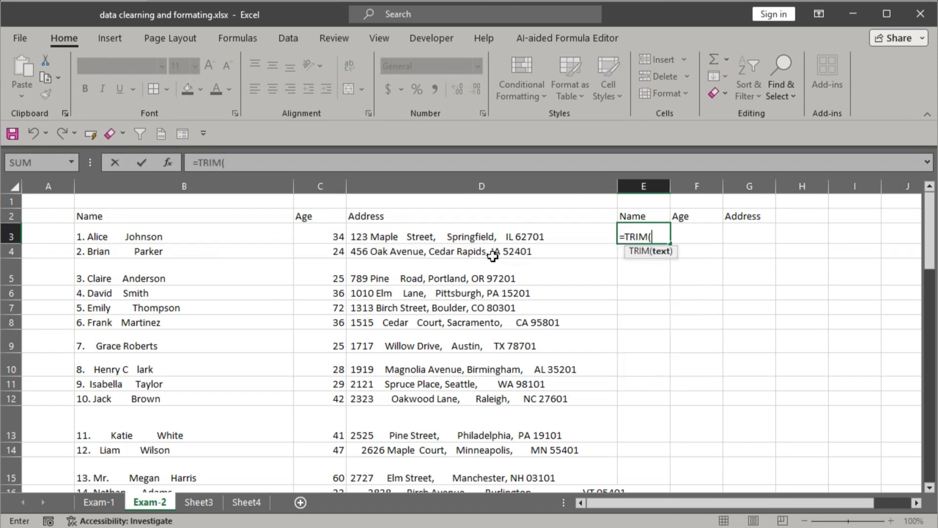
click(122, 237)
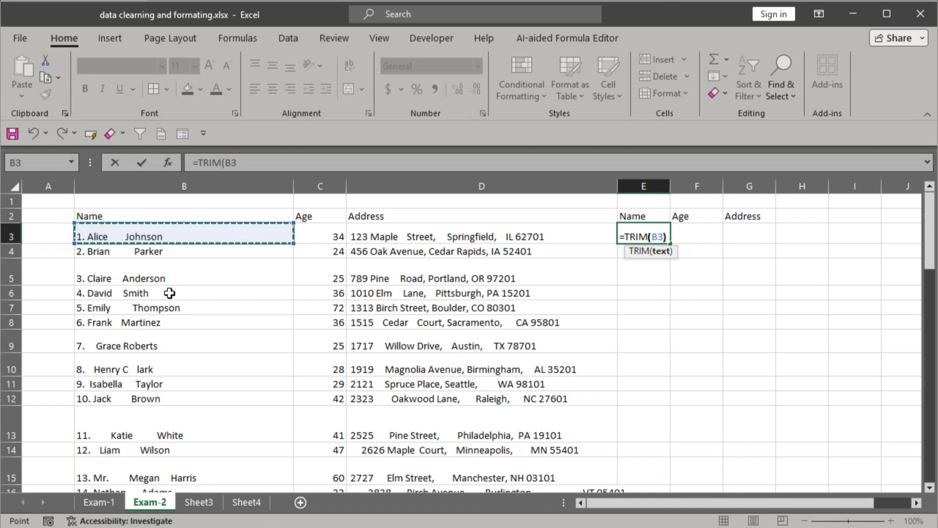
key(Return)
key(Up)
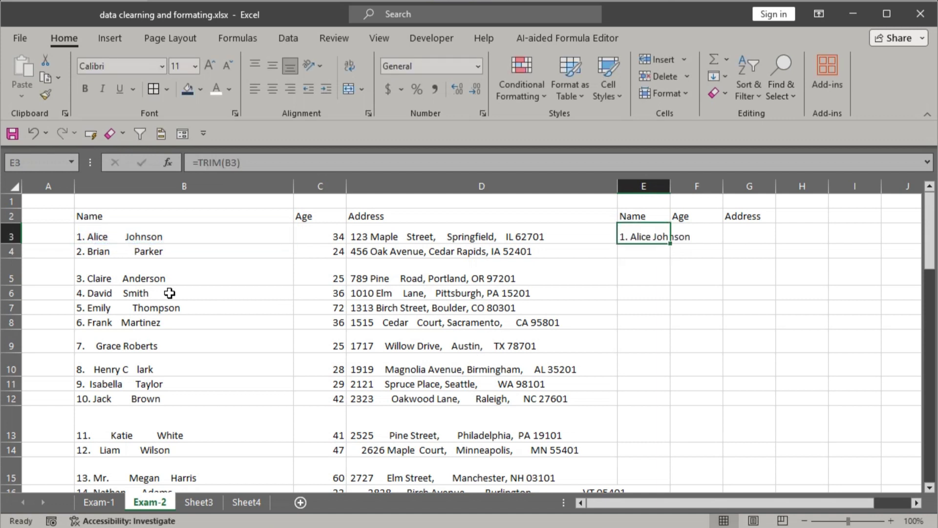
Fit column E to its contents and fill the TRIM formula down through all name records
double_click(671, 186)
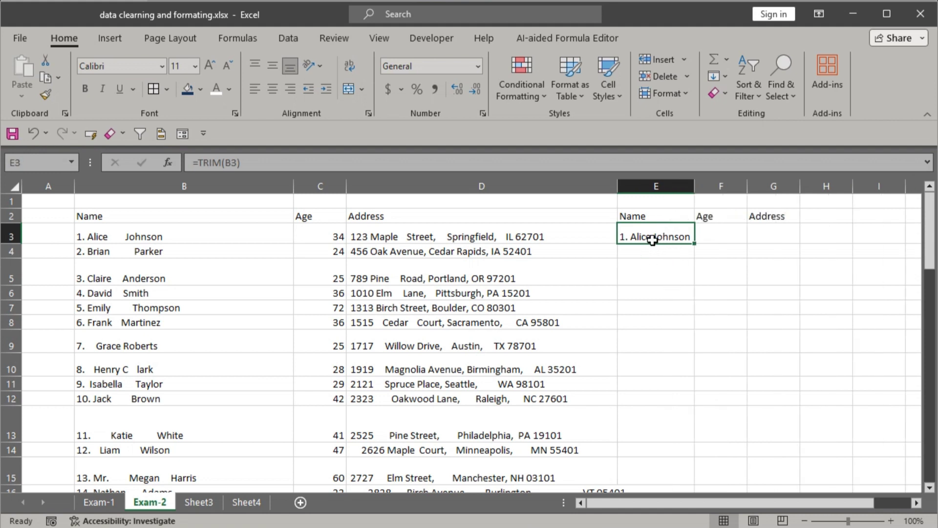
double_click(694, 244)
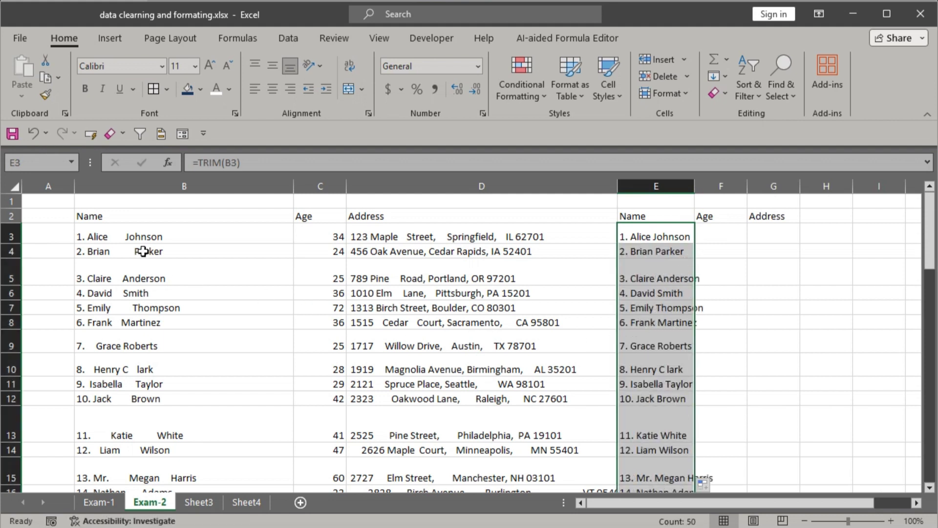
click(111, 323)
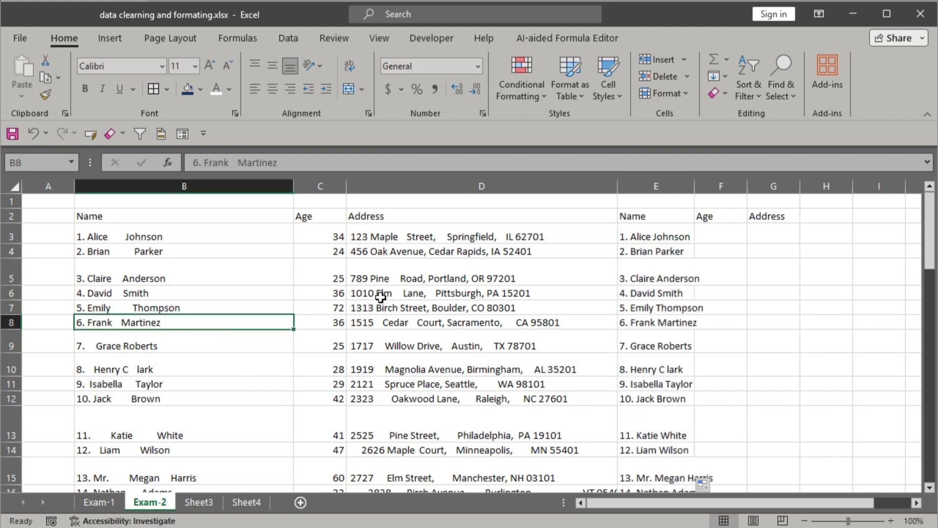
Copy all the ages from C3:C52 into the new Age column starting at F3
click(715, 232)
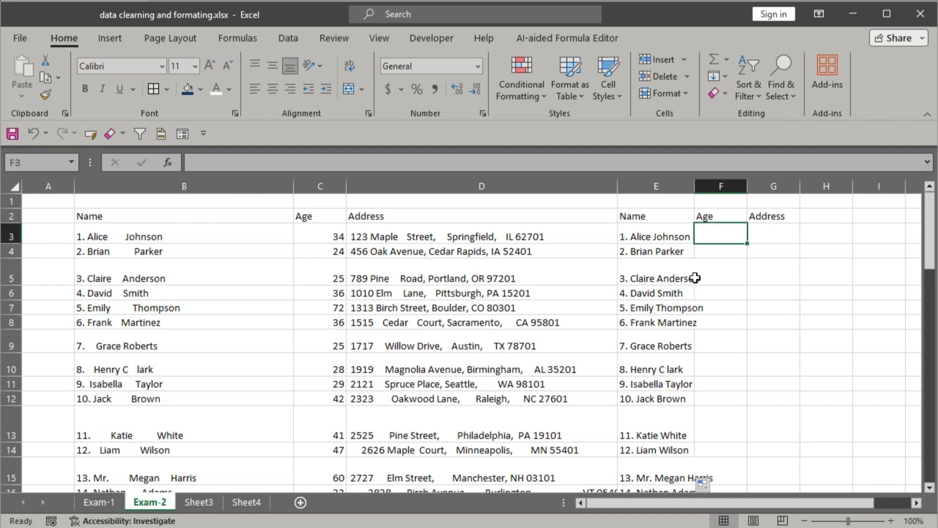
drag(337, 235, 337, 391)
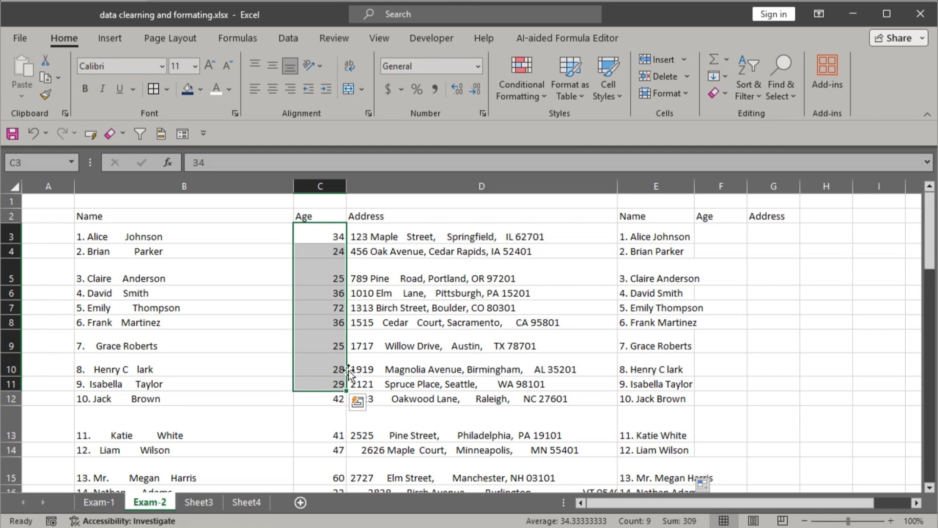
key(ctrl+shift+Down)
key(ctrl+c)
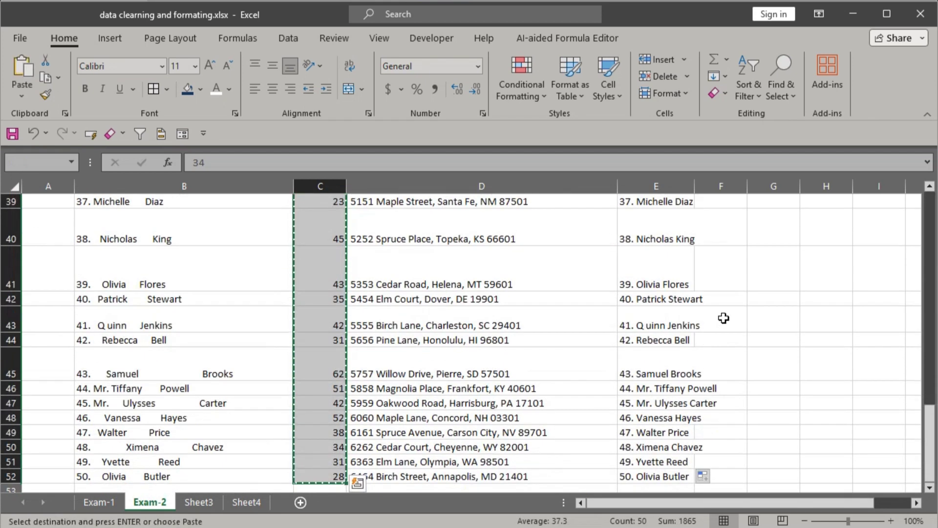
scroll(731, 303, up, 12)
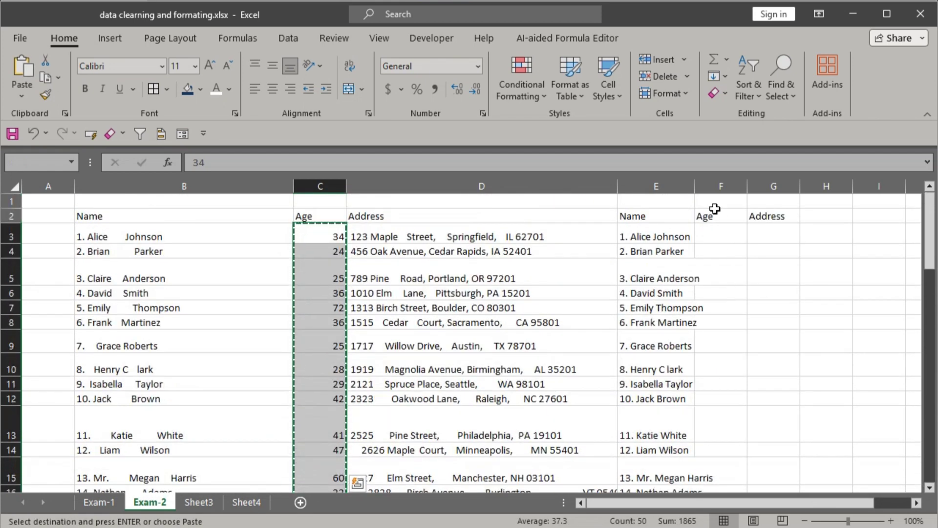
click(718, 236)
key(Return)
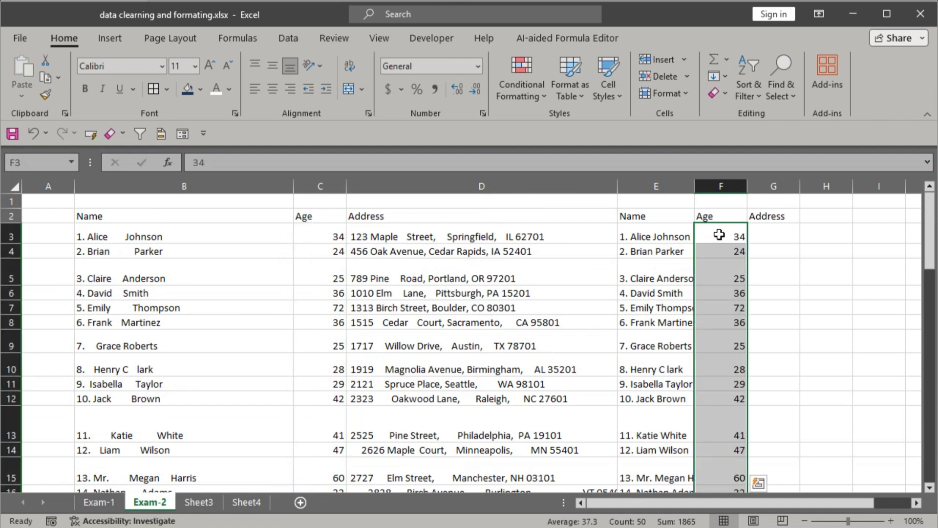
Enter =TRIM(D3) in cell G3 and fill it down the new Address column for every record
key(Right)
text(=TRIM()
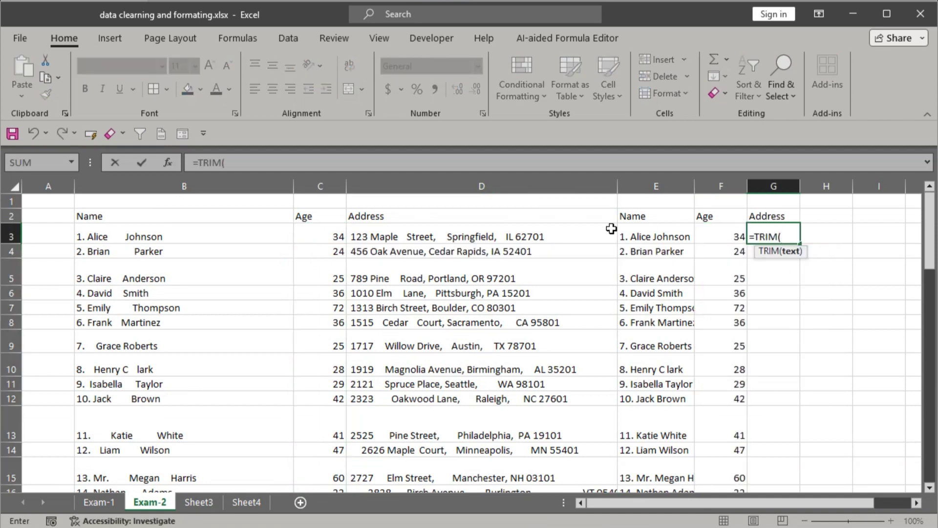
click(449, 236)
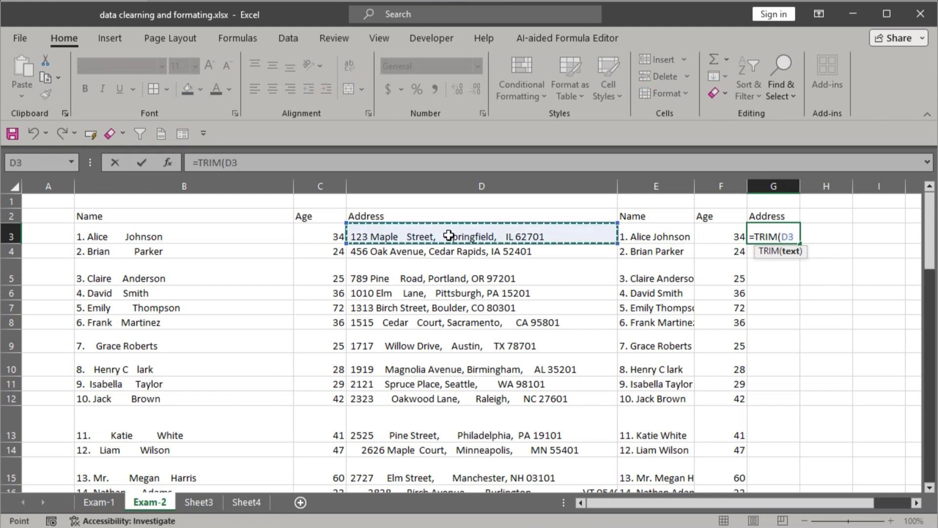
text())
key(Return)
click(760, 240)
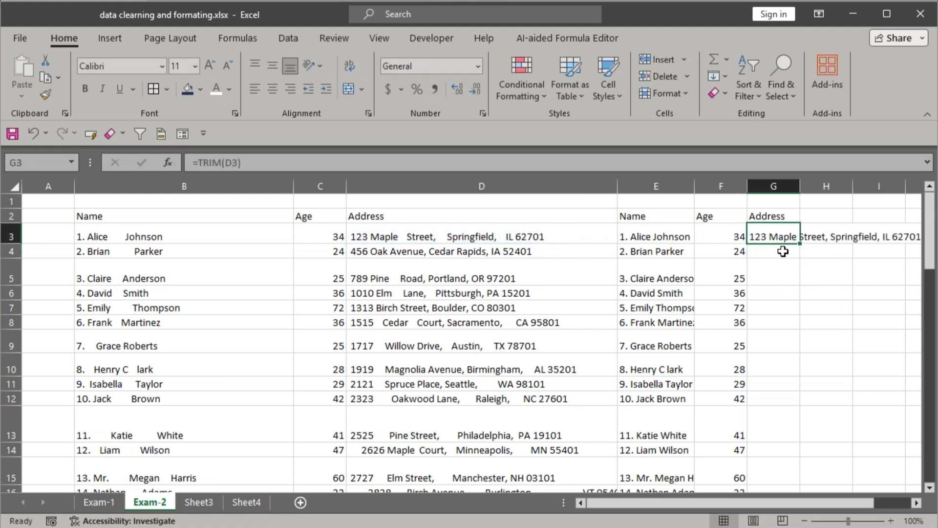
double_click(800, 245)
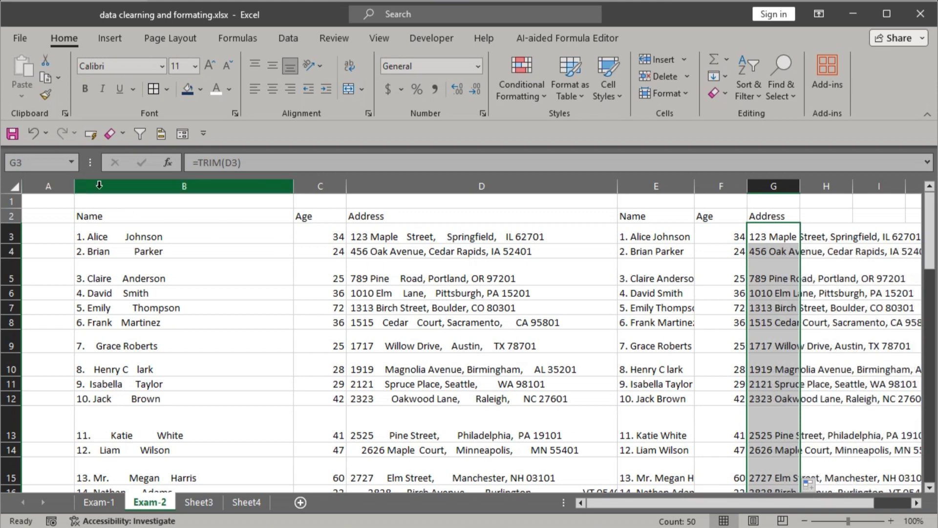
Try clearing the original records in B3:D52, and undo the deletion
click(91, 233)
key(ctrl+shift+Right)
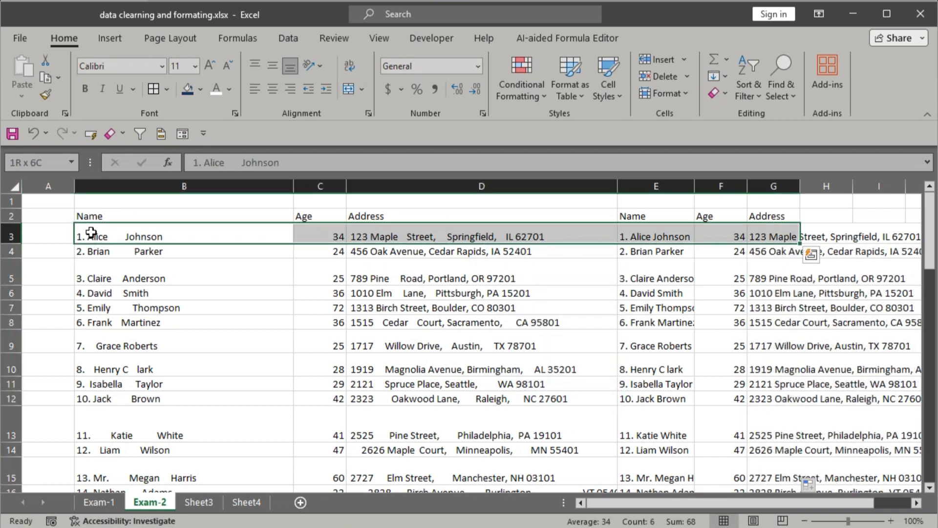
key(ctrl+shift+Down)
key(ctrl+shift+Left)
key(shift+Right)
key(shift+Right)
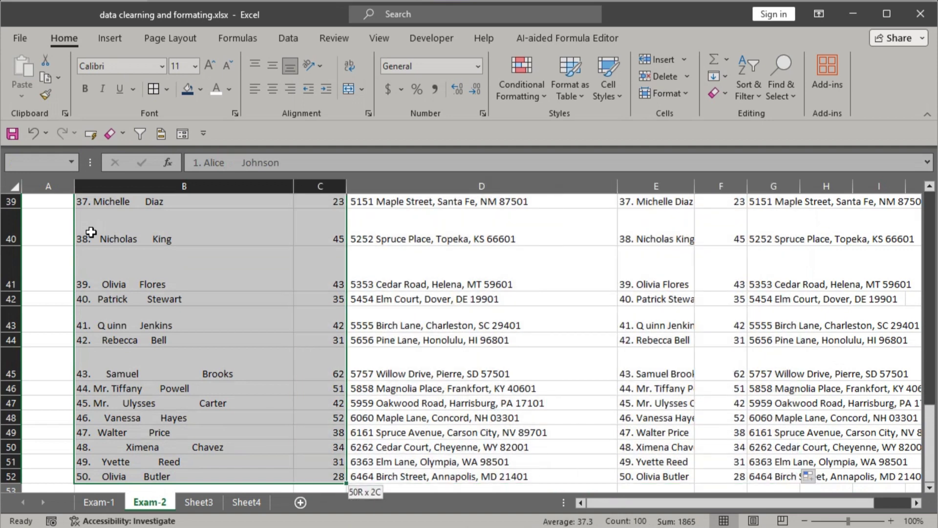
scroll(92, 233, up, 3)
scroll(91, 232, up, 9)
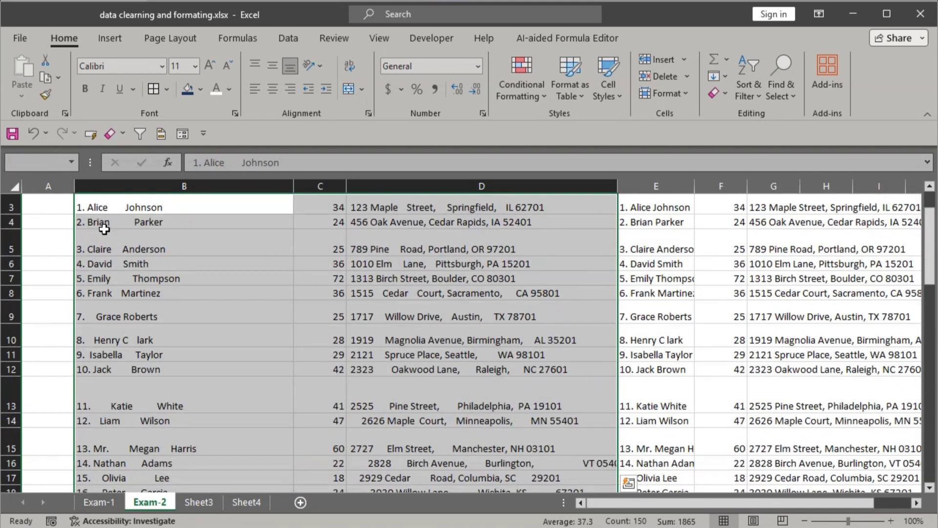
key(Delete)
scroll(402, 251, up, 1)
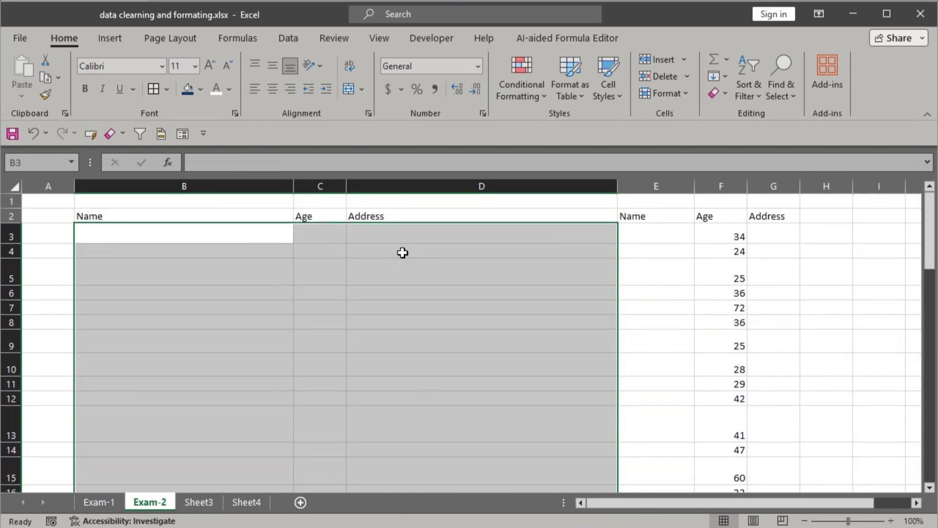
key(ctrl+z)
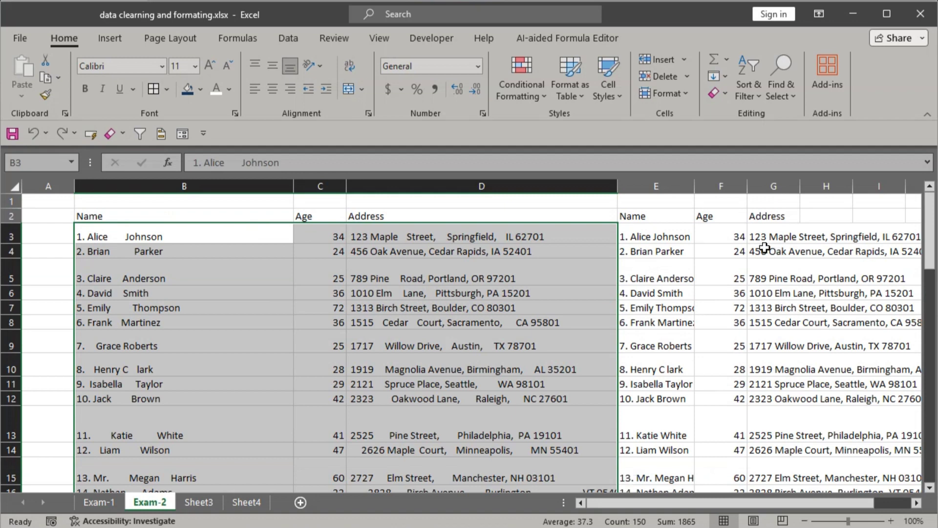
Copy the cleaned Name, Age and Address range E2:G52 with its headings, and add a new worksheet
click(647, 236)
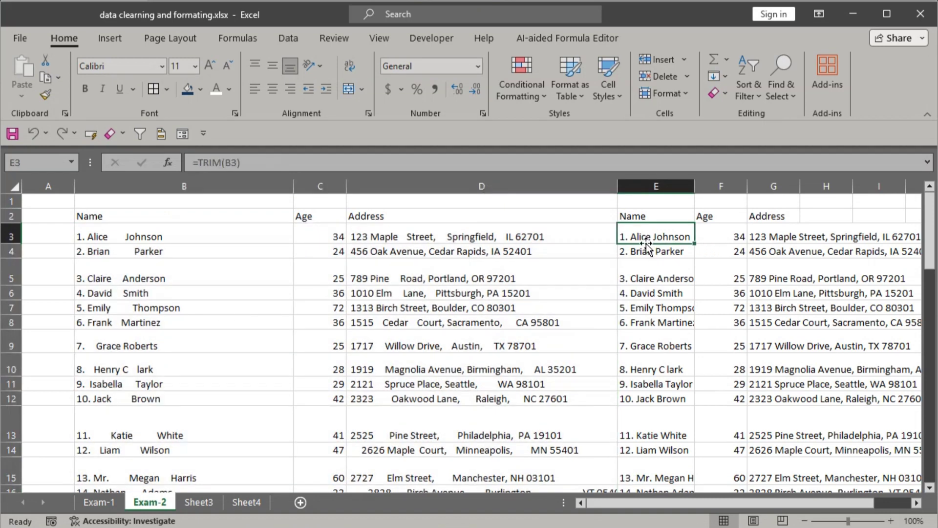
click(643, 215)
shift+click(785, 221)
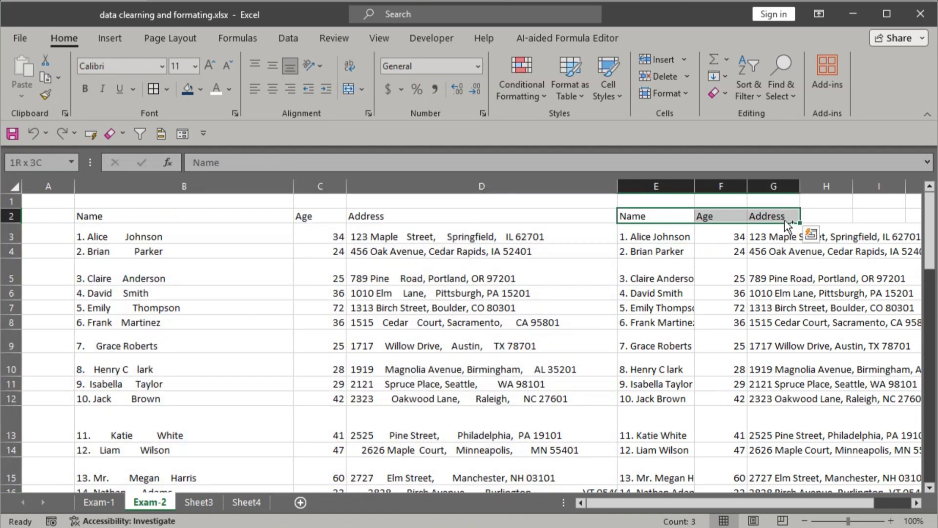
key(ctrl+shift+Down)
key(ctrl+c)
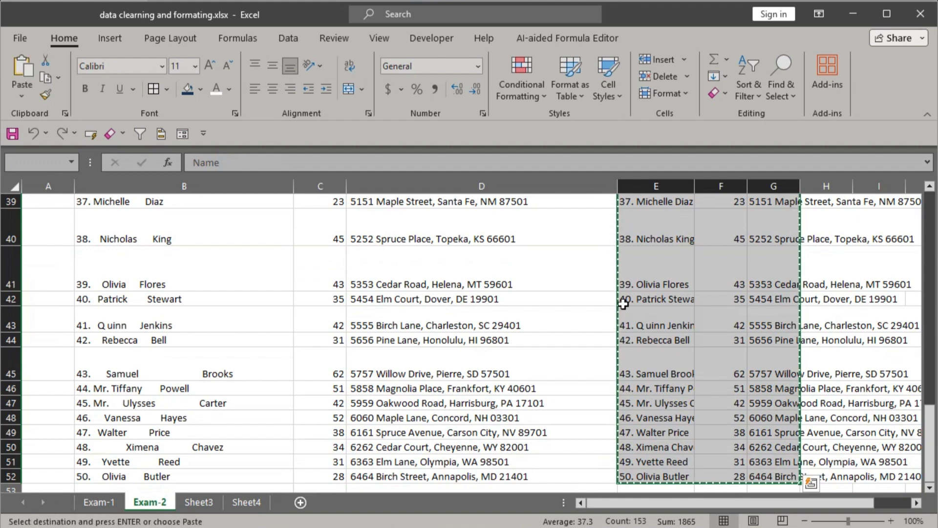
click(301, 502)
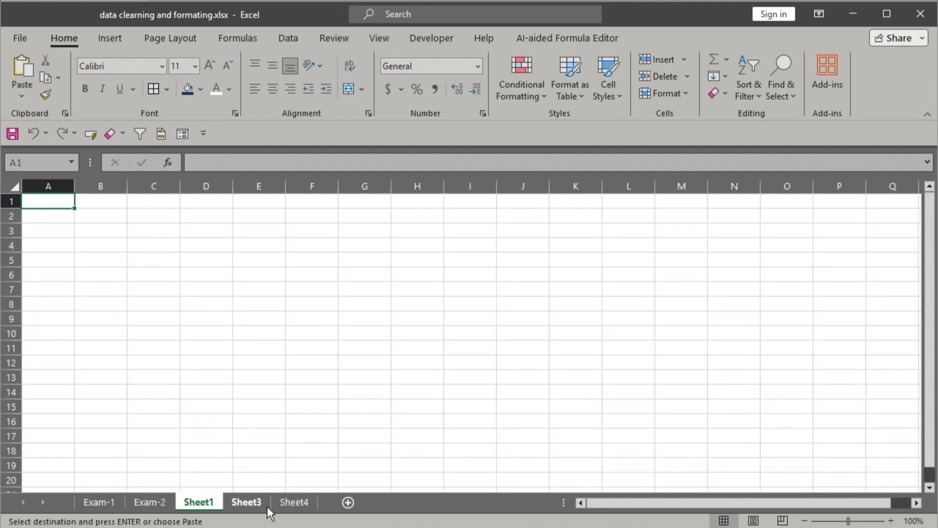
Paste the copied records as values only into Sheet1, starting at cell A4
click(296, 503)
click(257, 500)
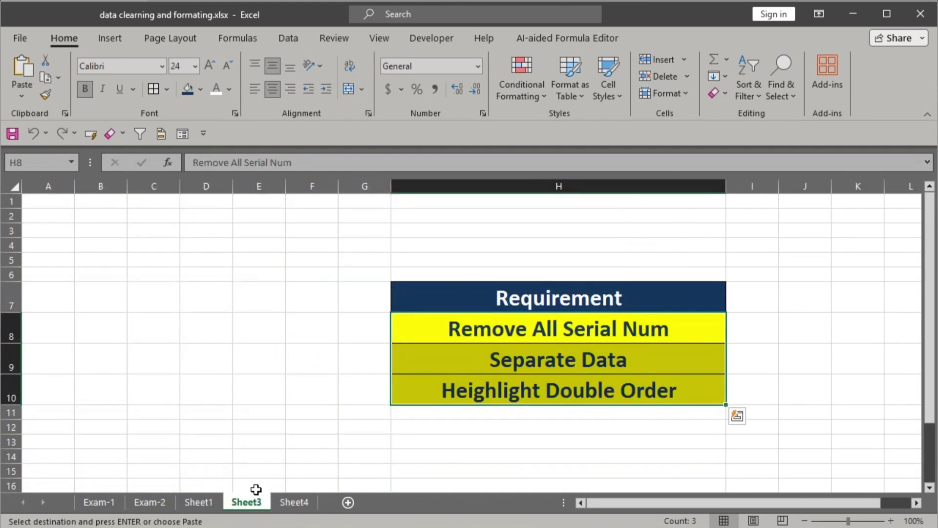
click(200, 505)
click(71, 247)
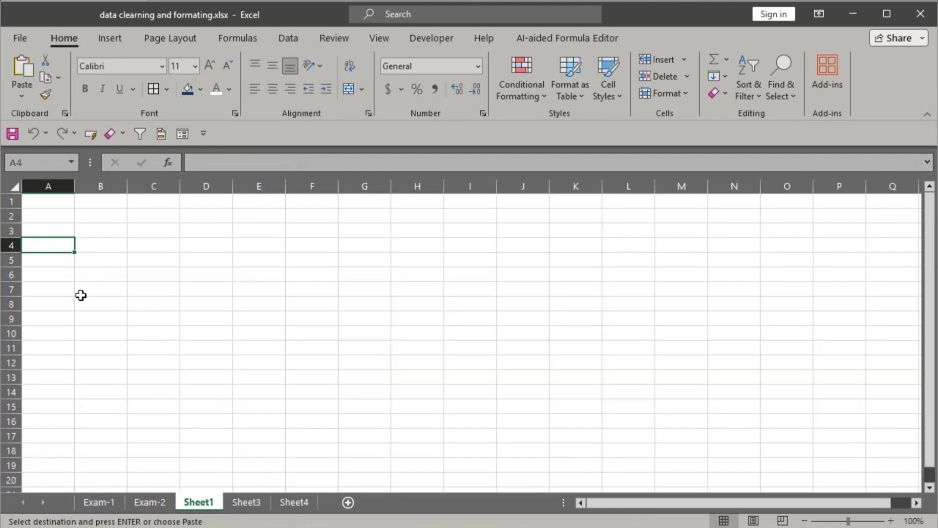
click(25, 33)
click(21, 45)
click(22, 99)
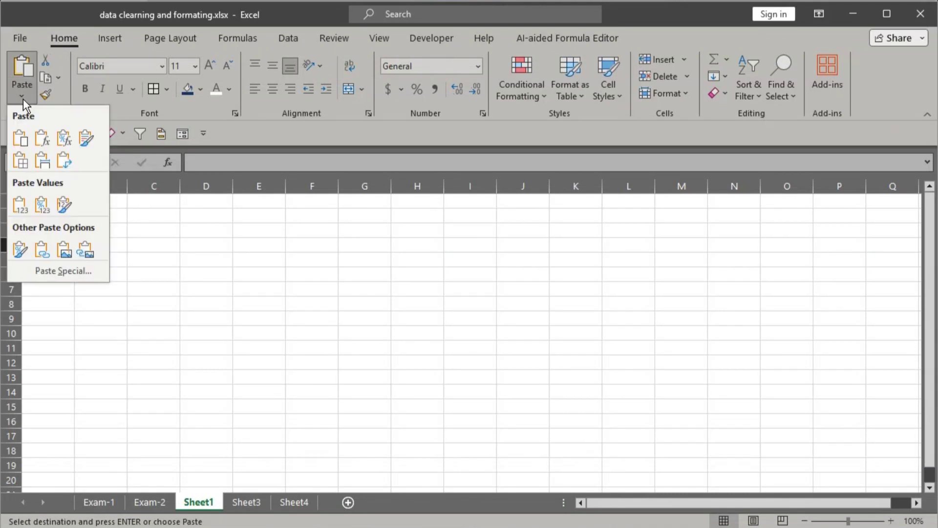
click(53, 267)
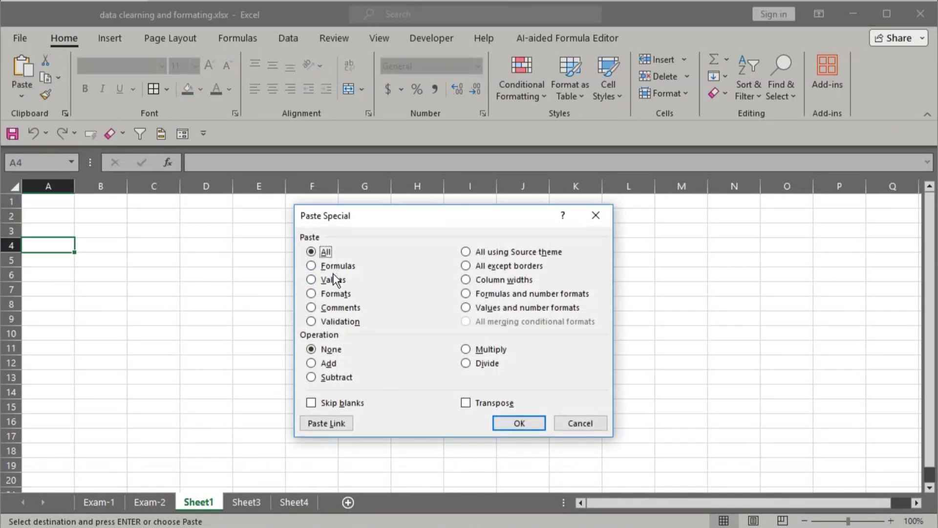
click(333, 281)
click(519, 423)
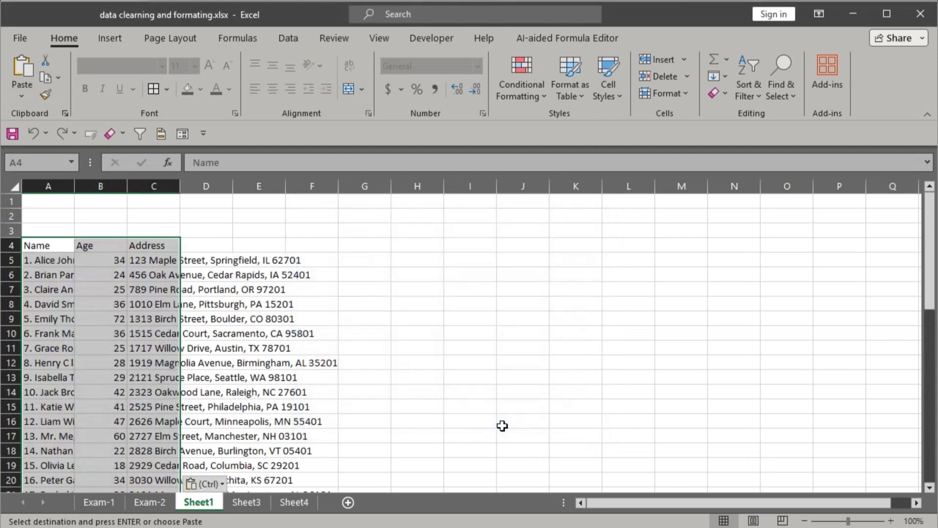
Fit the widths of the Name and Age columns on Sheet1 to their contents
click(66, 264)
double_click(71, 191)
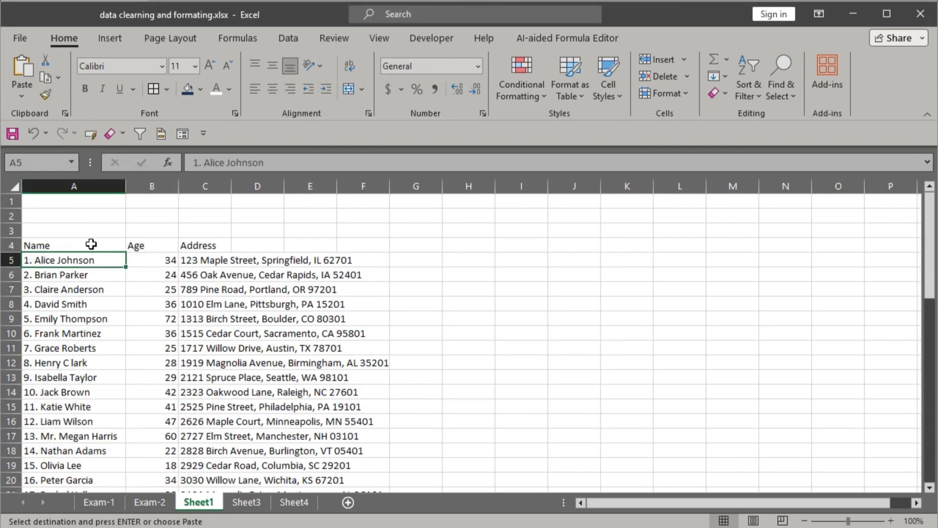
double_click(178, 187)
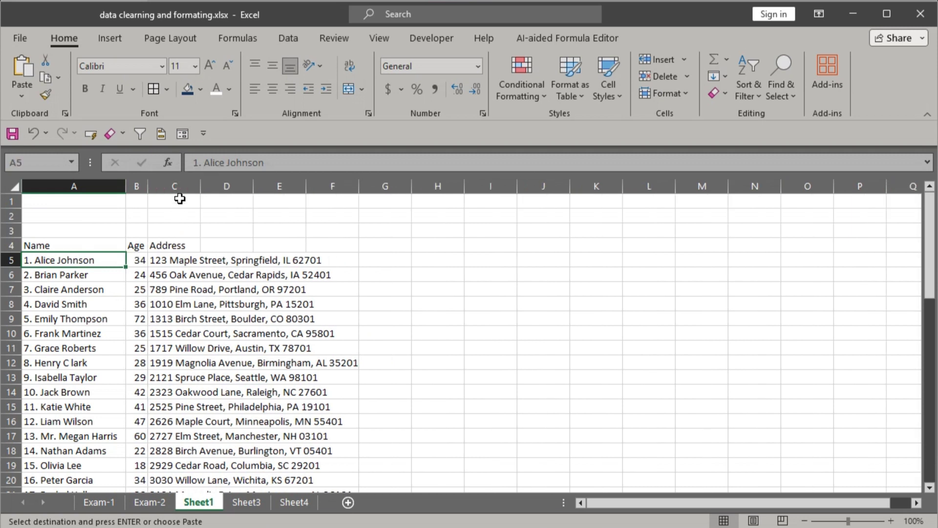
Widen the Age and Address columns on Sheet1 so their contents have extra room
drag(148, 186, 393, 201)
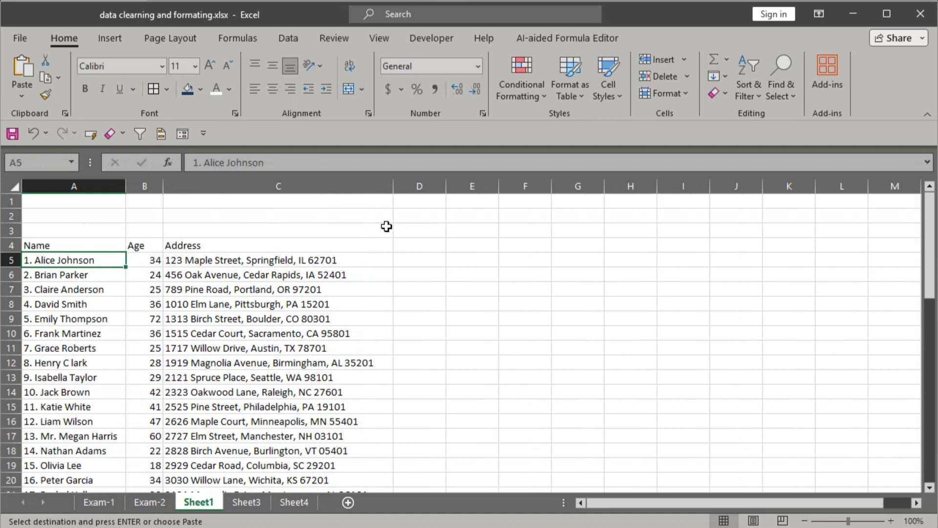
click(191, 262)
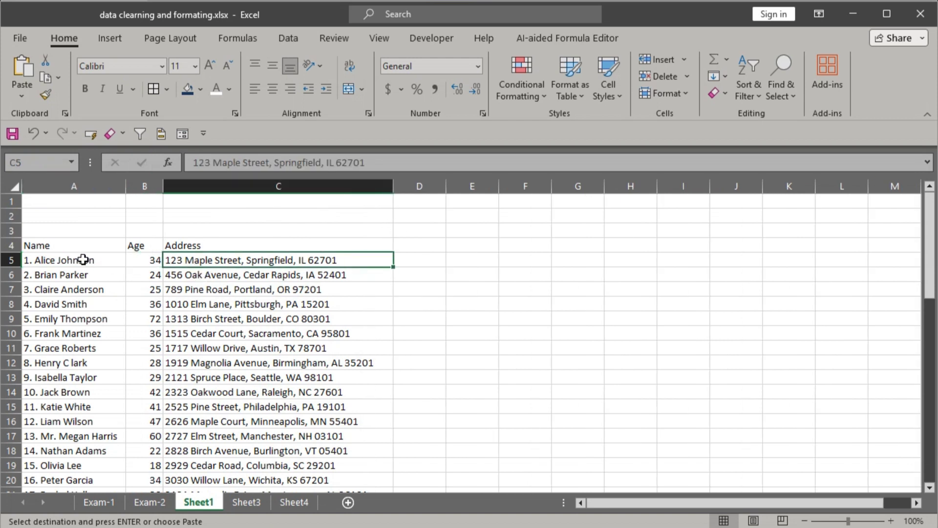
Centre the whole A4:C54 table horizontally and vertically, and add borders around all its cells
drag(63, 243, 237, 364)
key(ctrl+v)
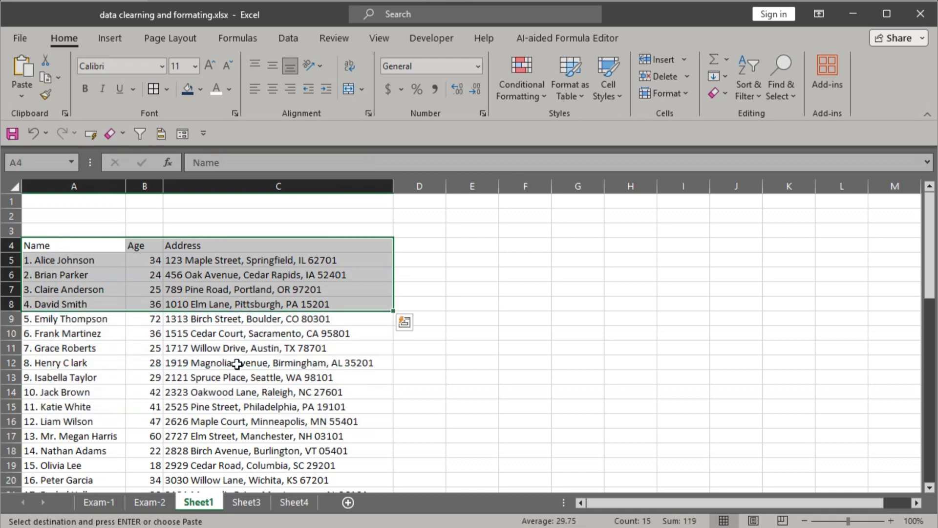
key(ctrl+shift+Down)
scroll(239, 332, up, 11)
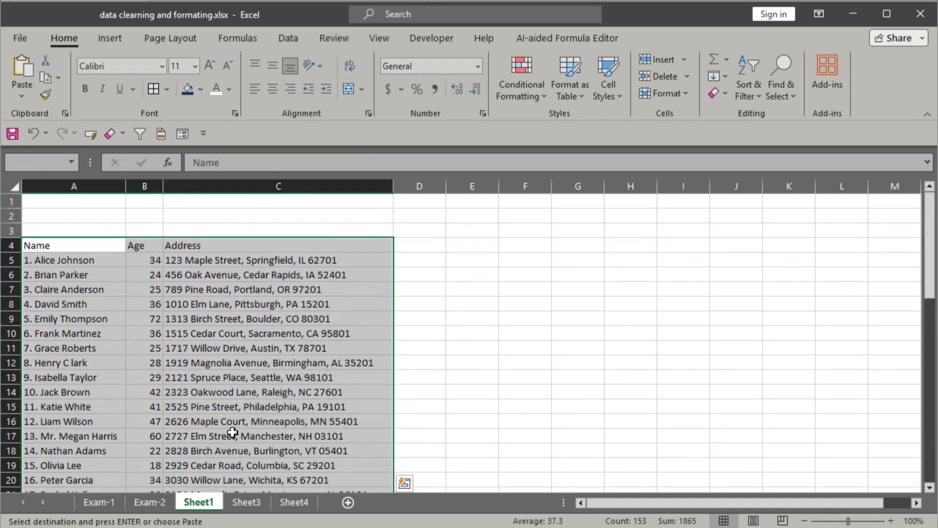
click(272, 88)
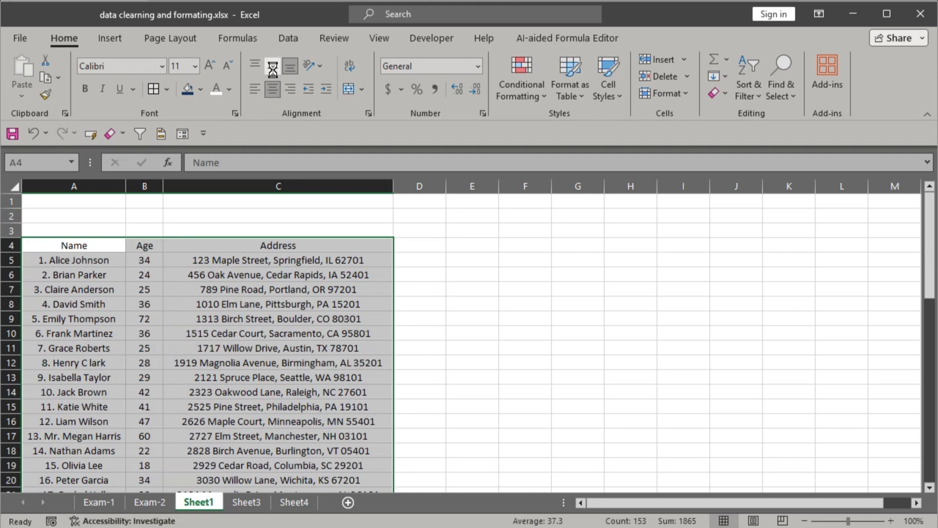
click(273, 66)
click(157, 93)
Format the Name, Age and Address headings with a dark blue fill and white bold text at size 14
drag(87, 245, 277, 247)
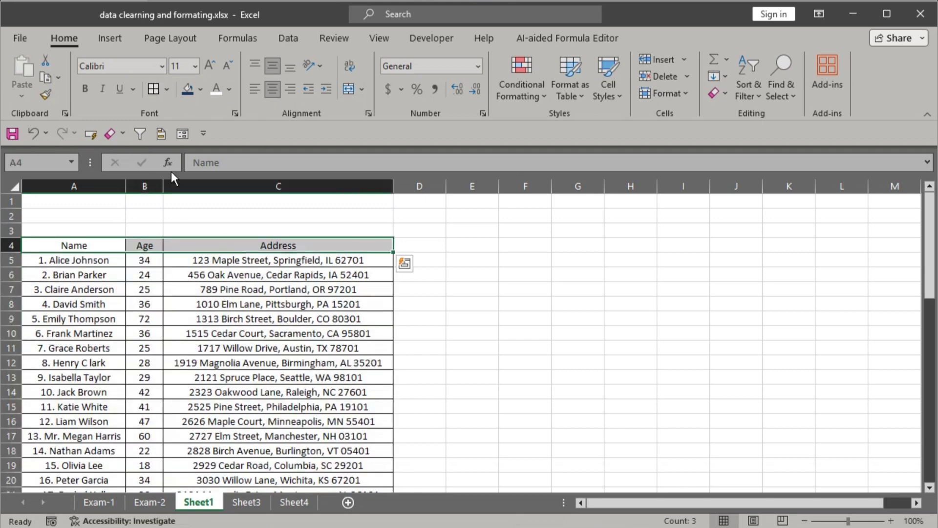
click(188, 91)
click(216, 90)
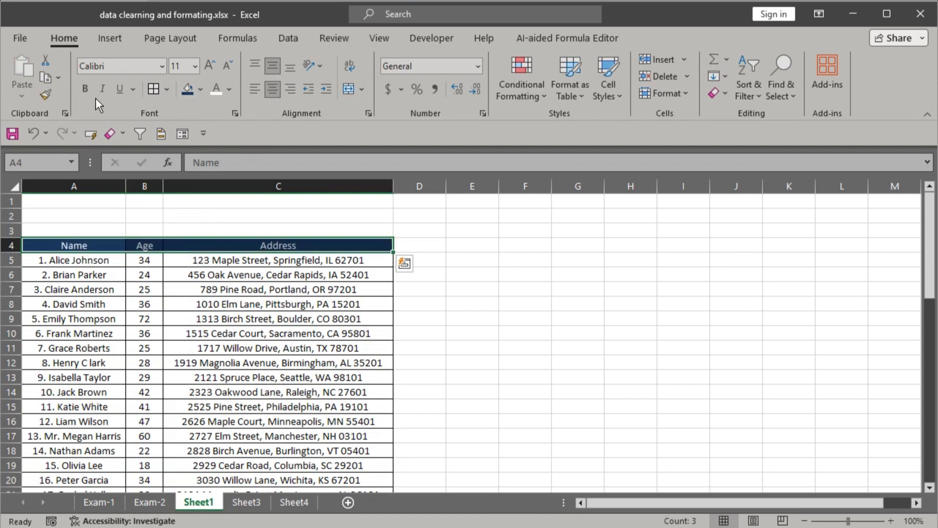
click(86, 89)
click(210, 65)
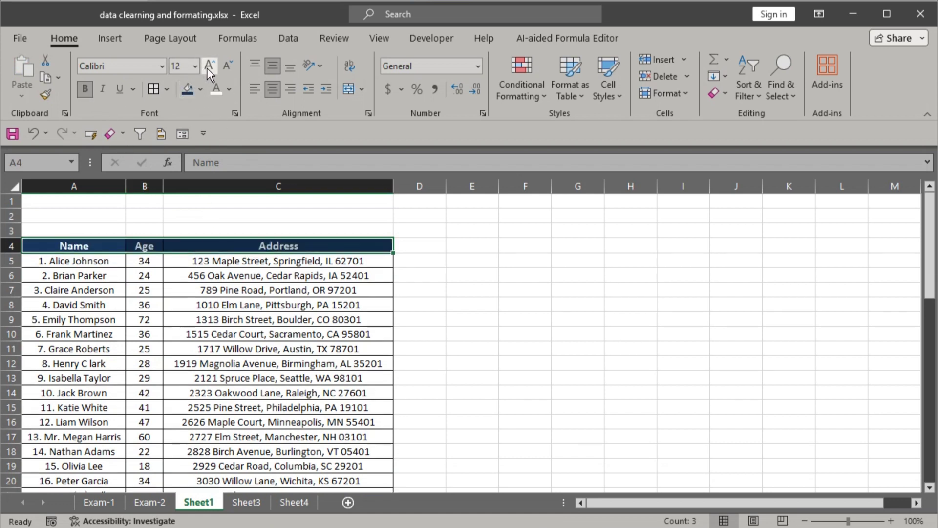
click(209, 65)
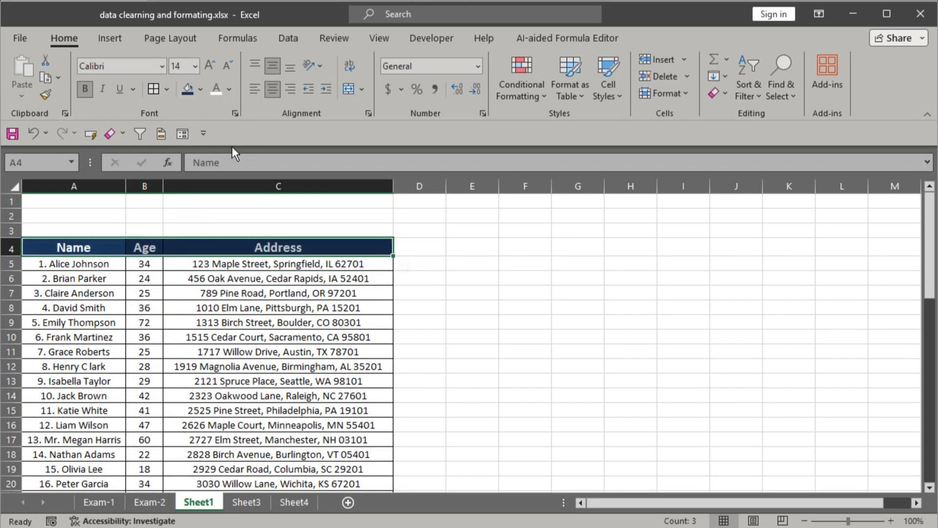
click(250, 336)
scroll(293, 361, down, 1)
scroll(261, 420, up, 1)
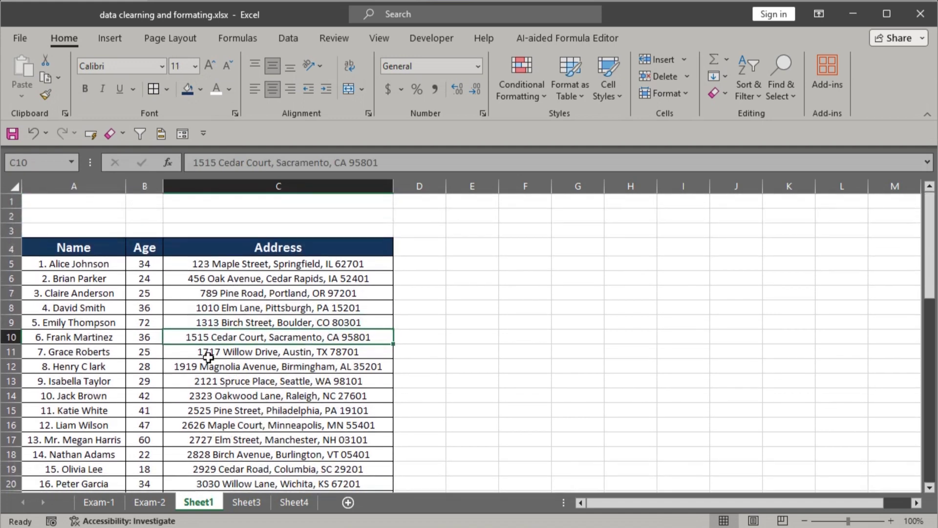
Left-align the names in A5:A54 and widen the Name column
drag(58, 266, 58, 265)
scroll(59, 265, down, 7)
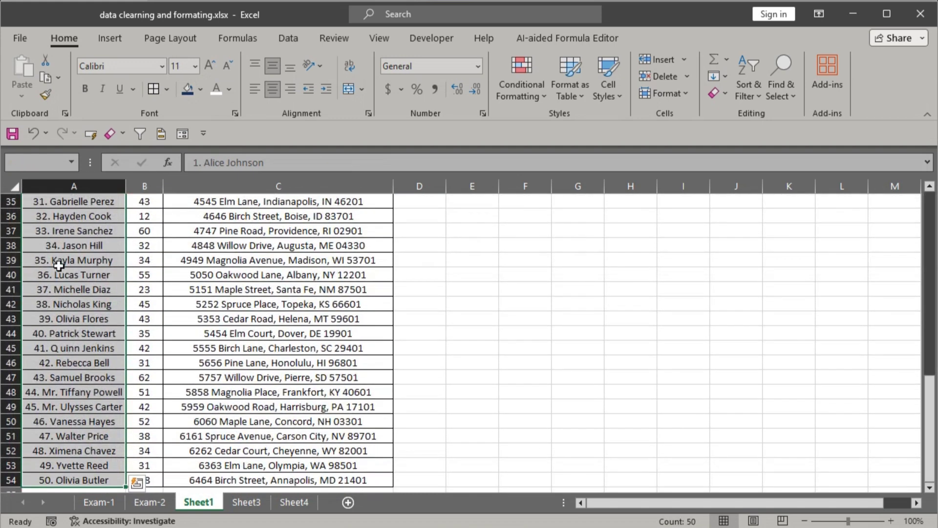
click(255, 88)
scroll(142, 327, up, 11)
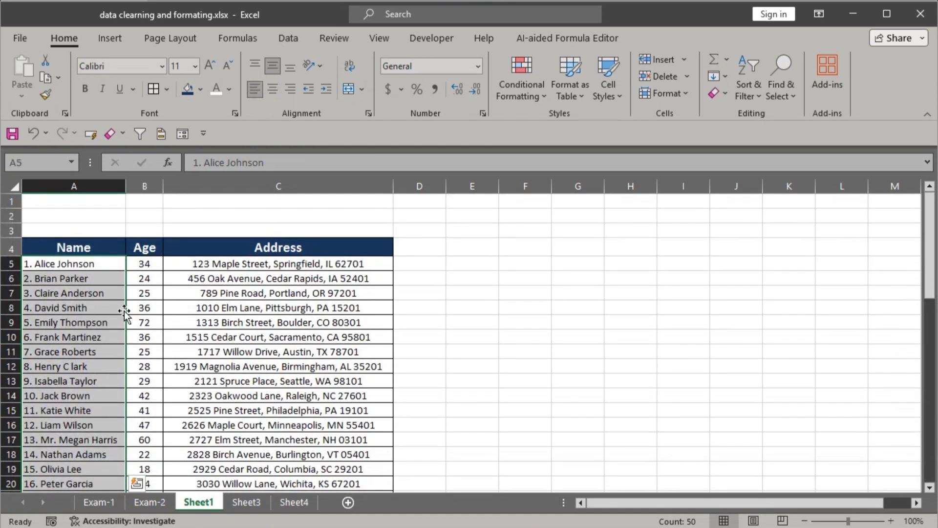
click(111, 293)
double_click(126, 186)
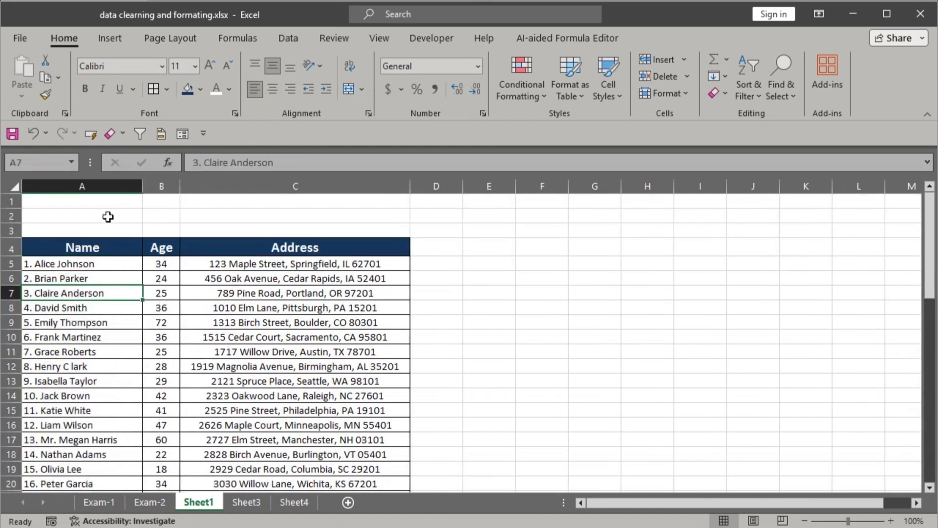
Insert a blank column before the Name column on Sheet1
click(70, 187)
key(ctrl+shift+plus)
click(126, 306)
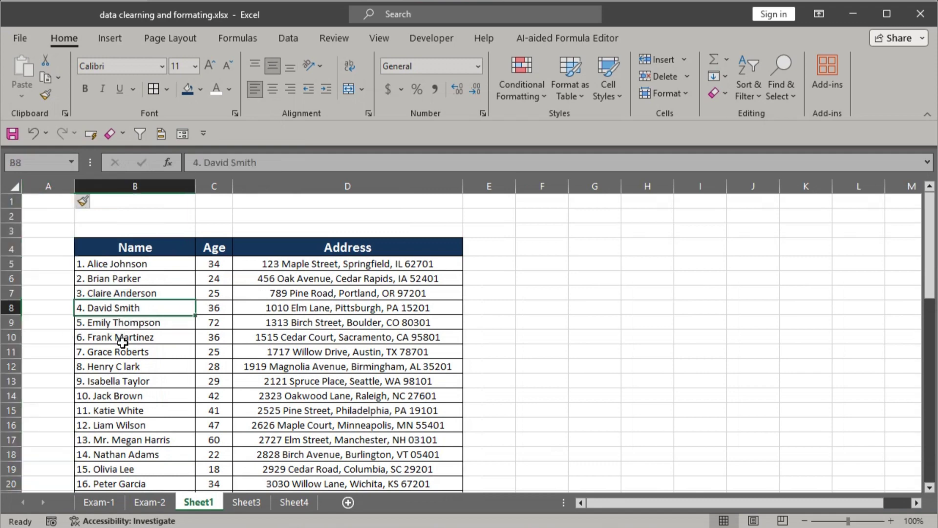
scroll(338, 416, down, 3)
scroll(363, 417, down, 13)
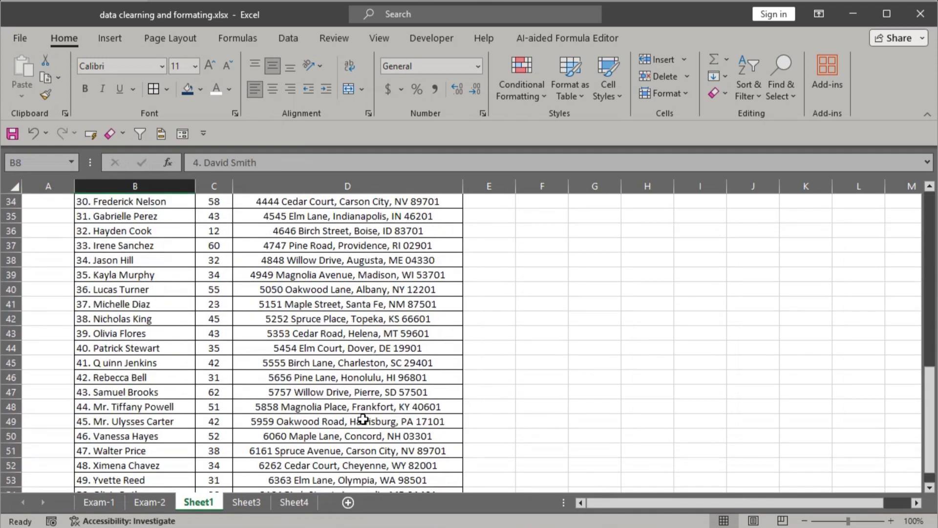
scroll(371, 420, up, 3)
scroll(345, 351, up, 13)
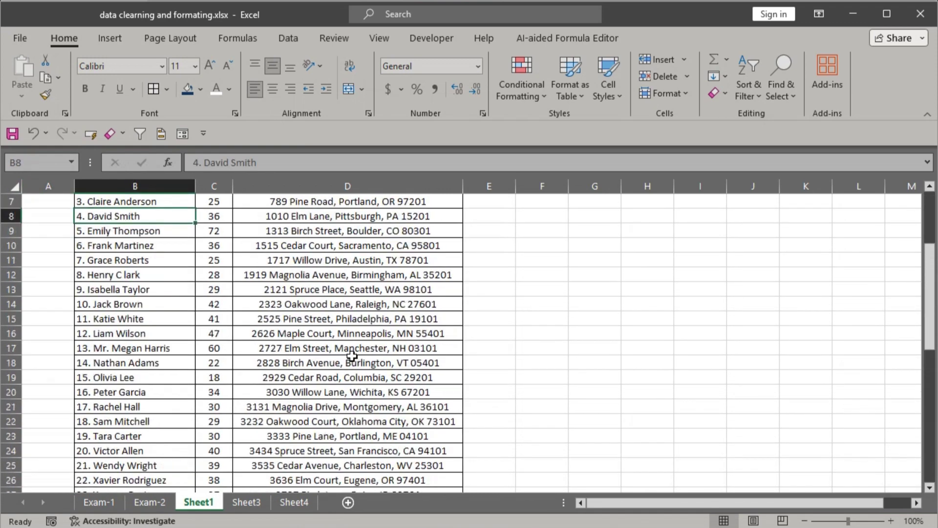
click(359, 264)
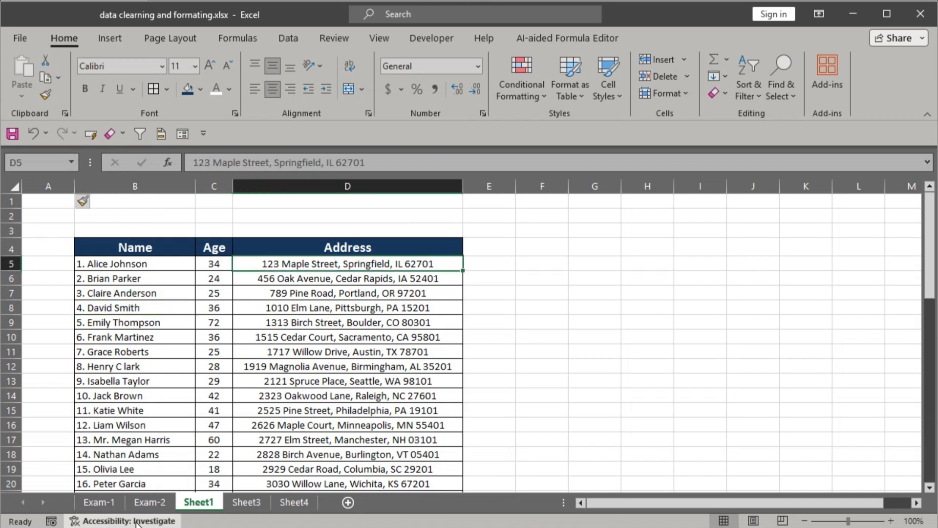
On Sheet4, select the Shipping Address entries F2:F124 and open Remove Duplicates for the orders table
click(116, 507)
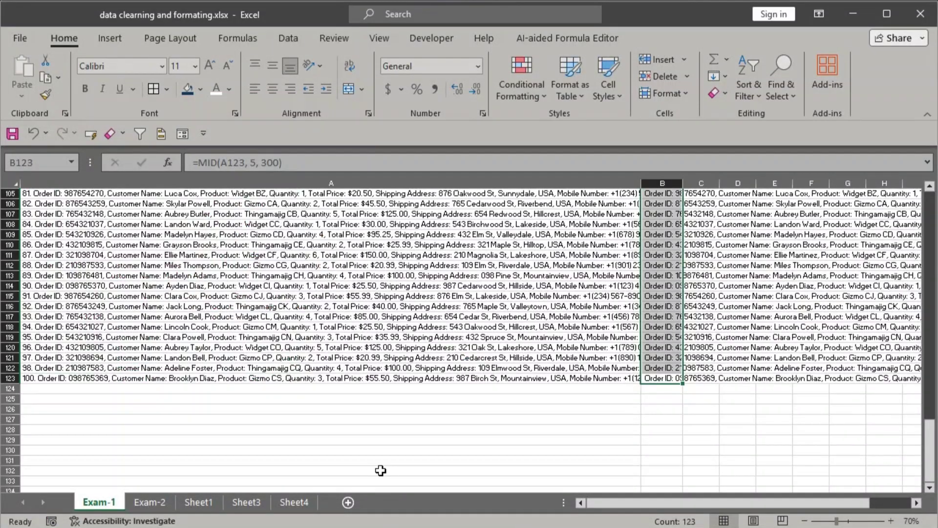
click(232, 503)
click(294, 501)
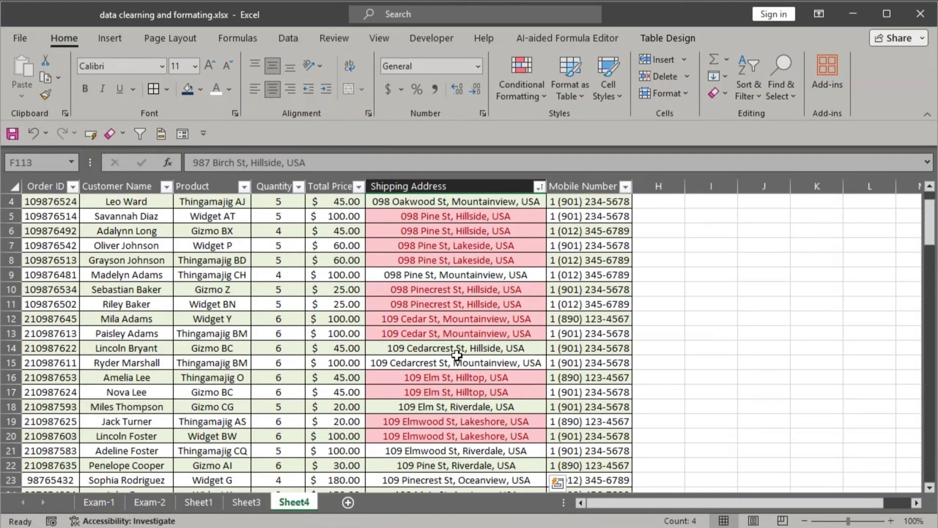
scroll(458, 334, up, 1)
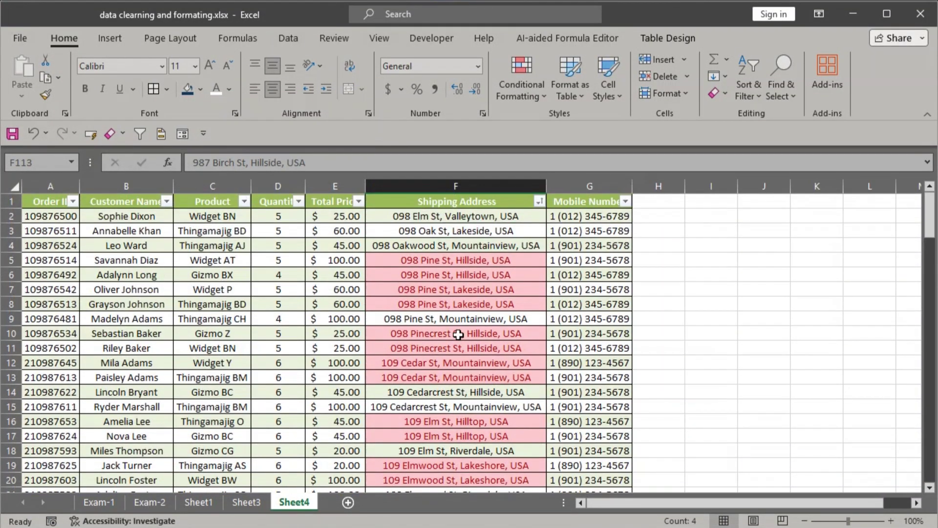
click(437, 218)
key(ctrl+shift+Down)
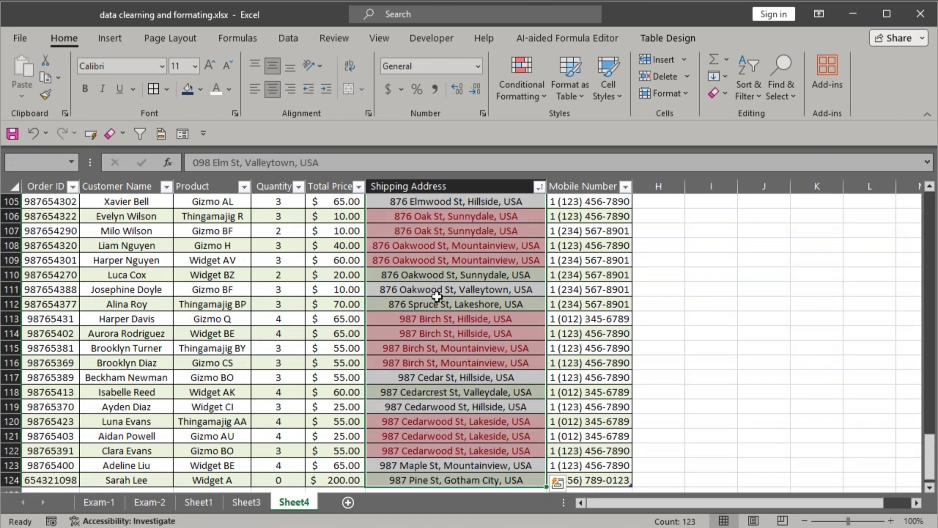
click(296, 39)
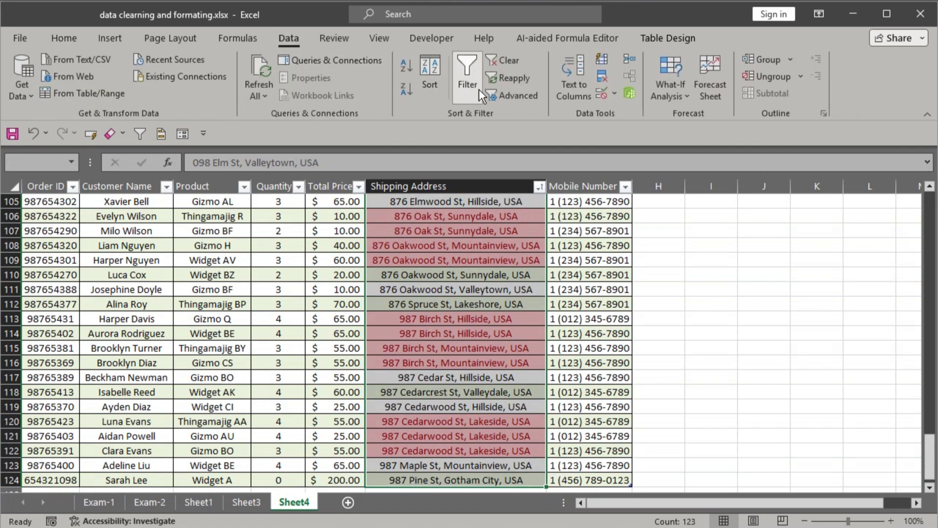
click(606, 79)
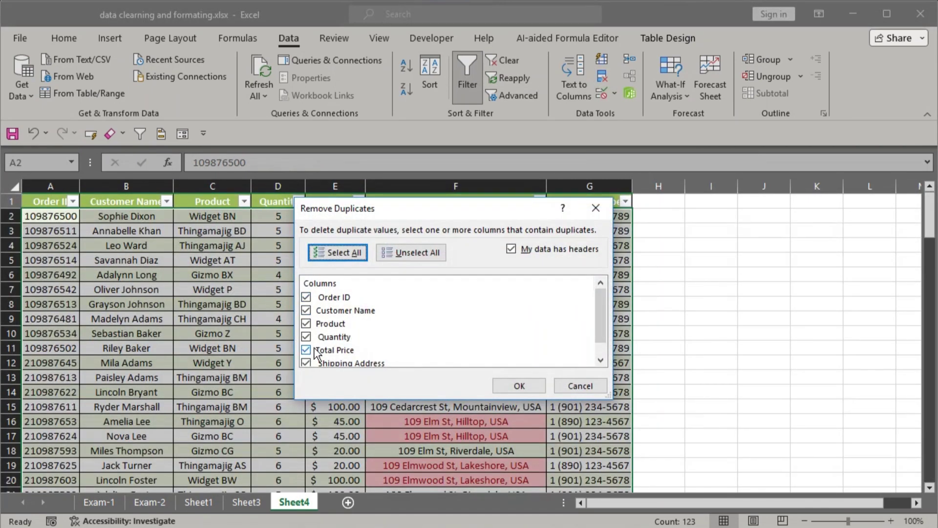
Try removing duplicate orders, comparing only Customer Name, Product, Shipping Address and Mobile Number
click(415, 253)
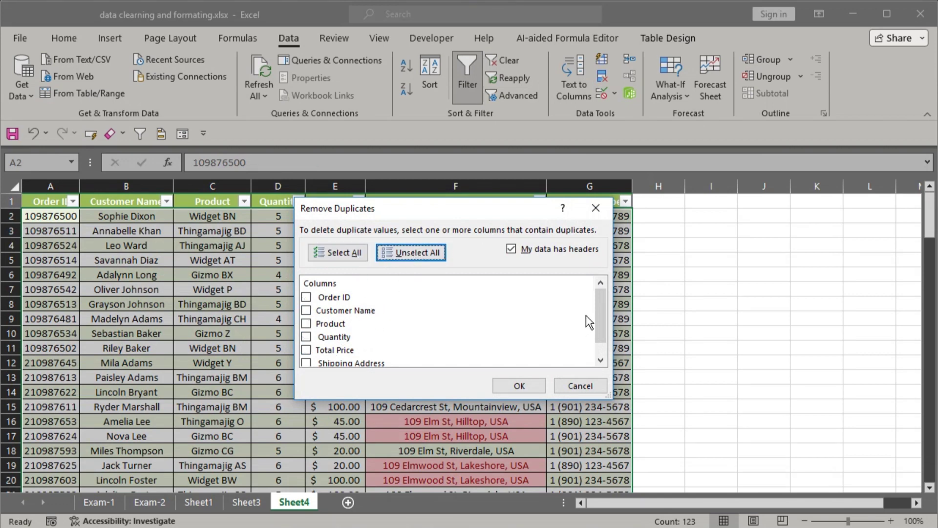
drag(599, 309, 600, 322)
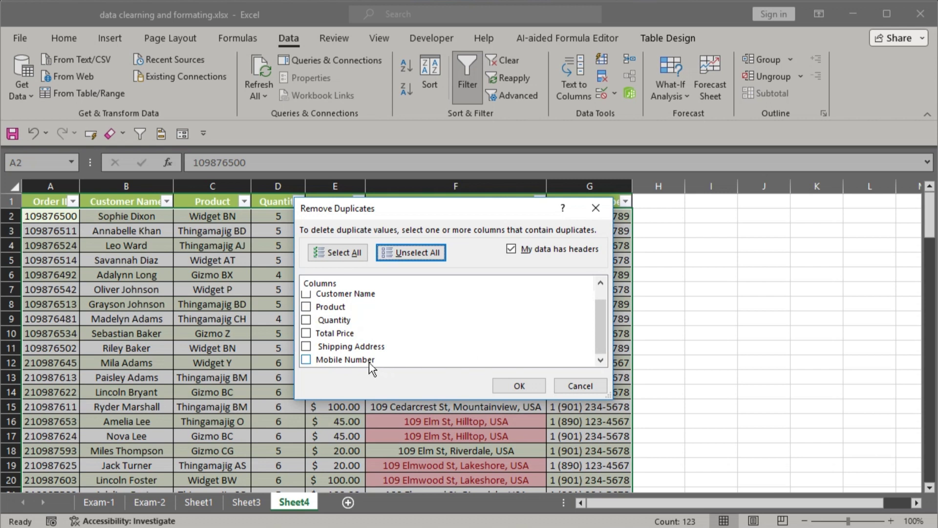
scroll(348, 324, up, 1)
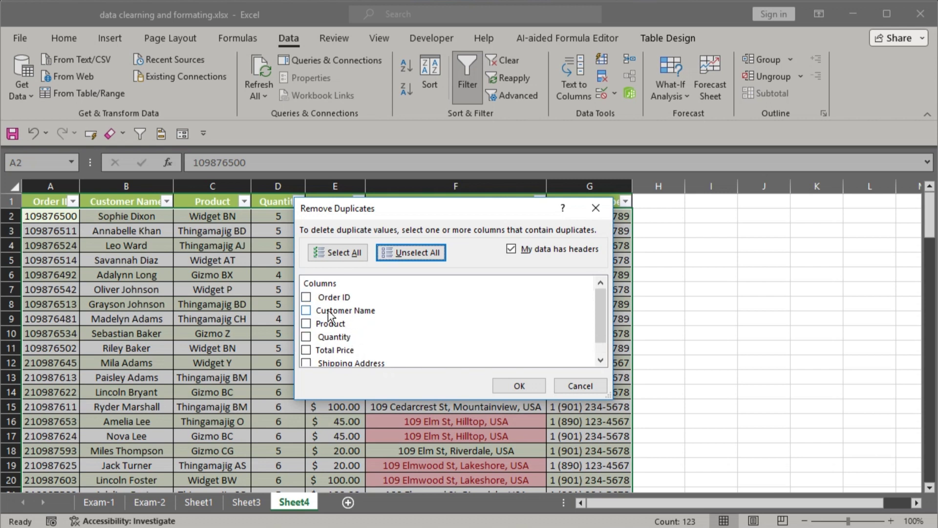
click(311, 310)
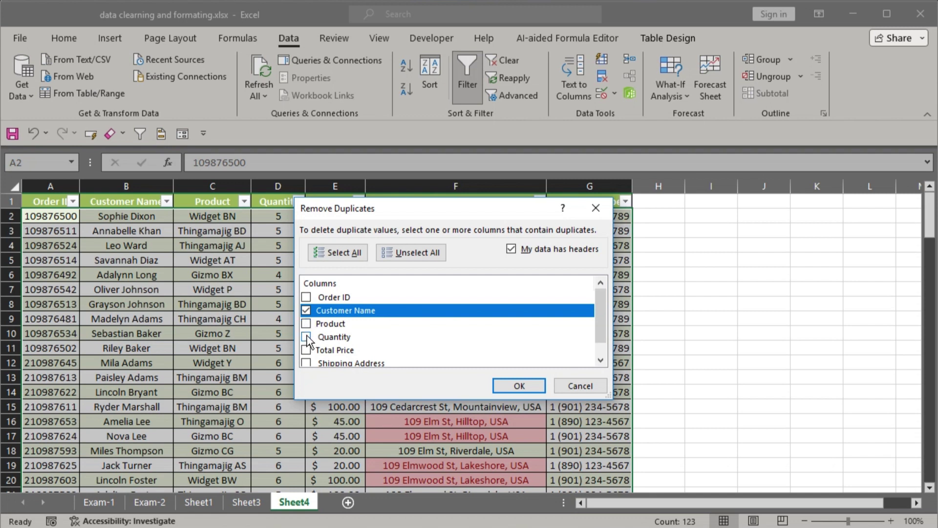
click(305, 324)
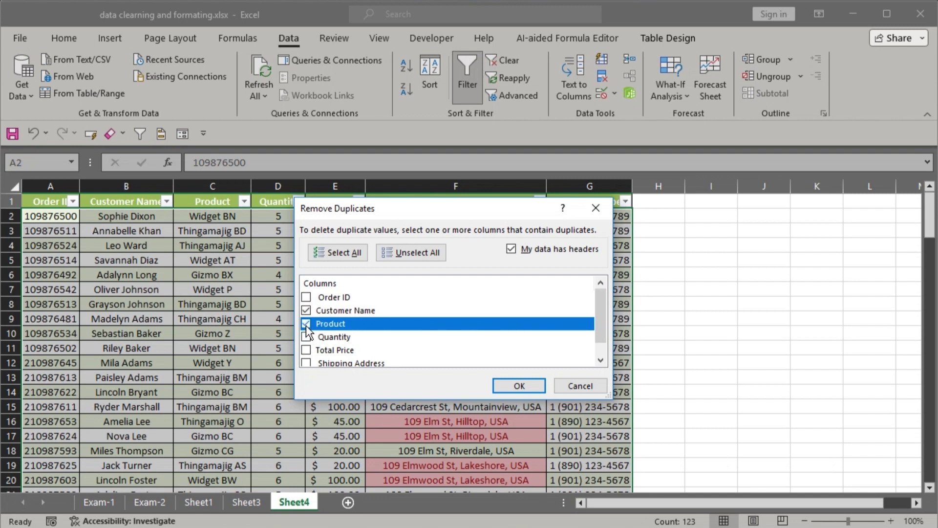
scroll(341, 356, down, 1)
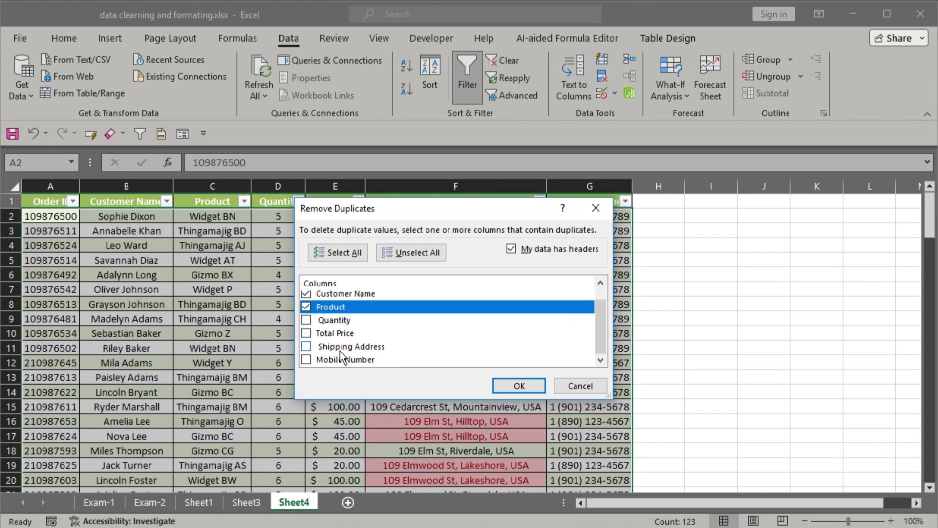
click(306, 347)
click(306, 360)
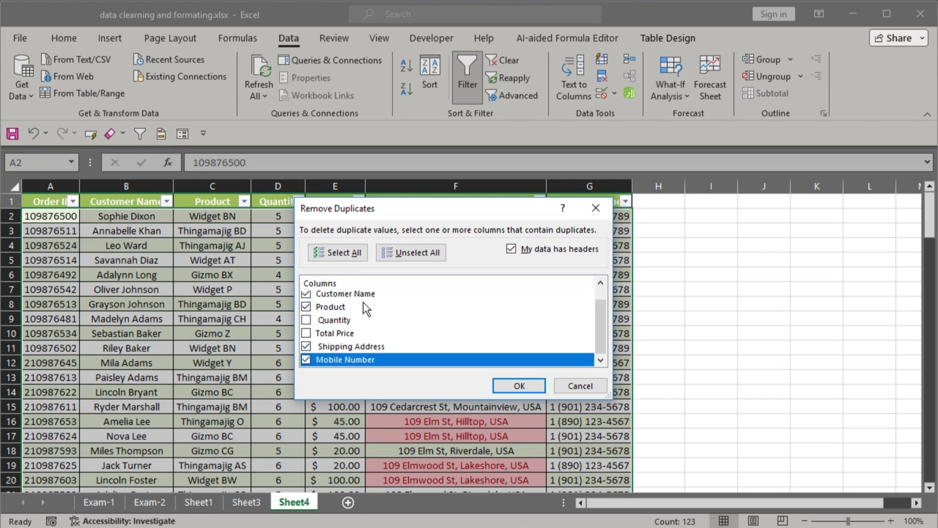
click(523, 389)
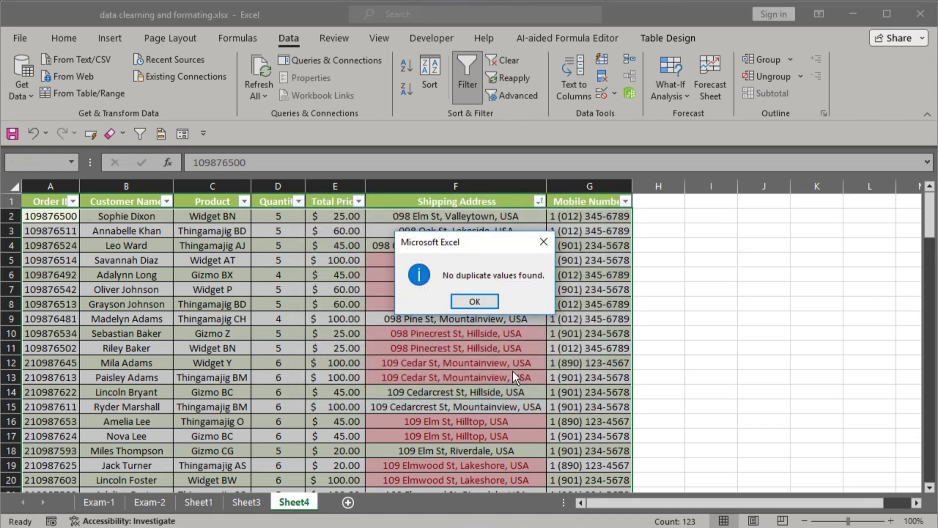
click(484, 299)
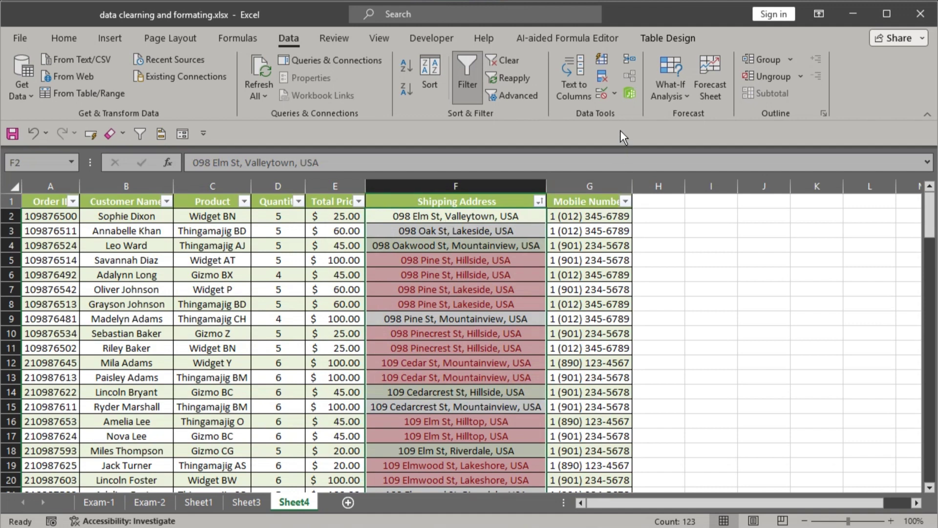
Remove duplicate orders from the Sheet4 table, comparing only the Shipping Address column
click(602, 78)
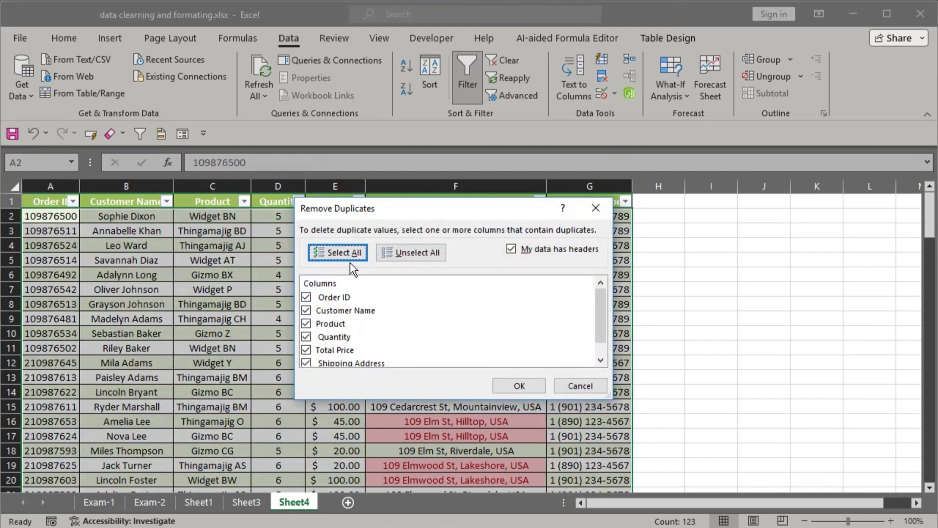
click(393, 257)
scroll(362, 345, down, 1)
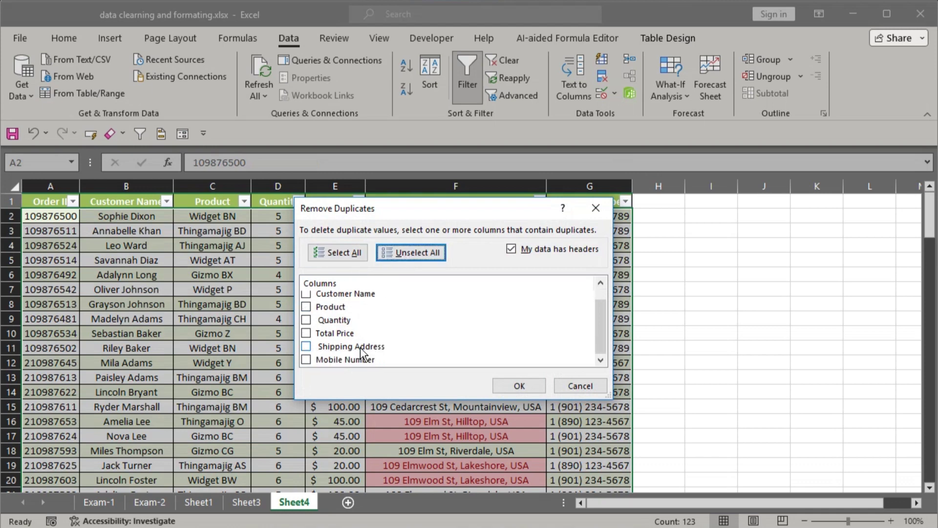
click(306, 347)
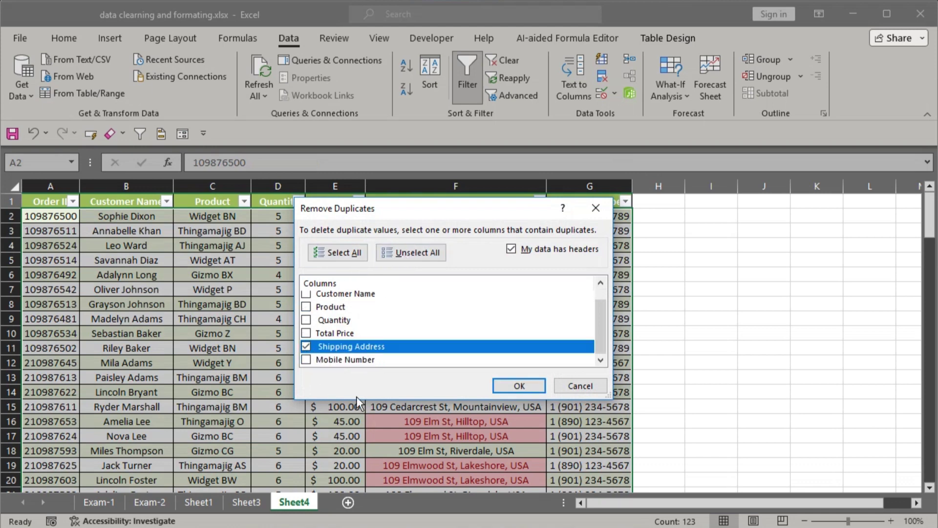
click(520, 386)
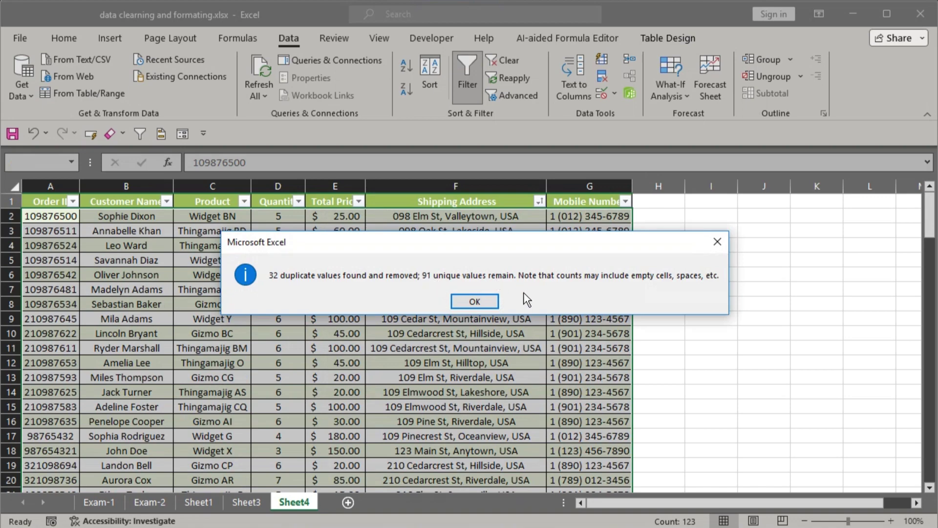
click(474, 302)
Examine the whole Shipping Address column on Sheet4 for any remaining highlighted duplicates
scroll(471, 435, down, 9)
scroll(471, 435, down, 20)
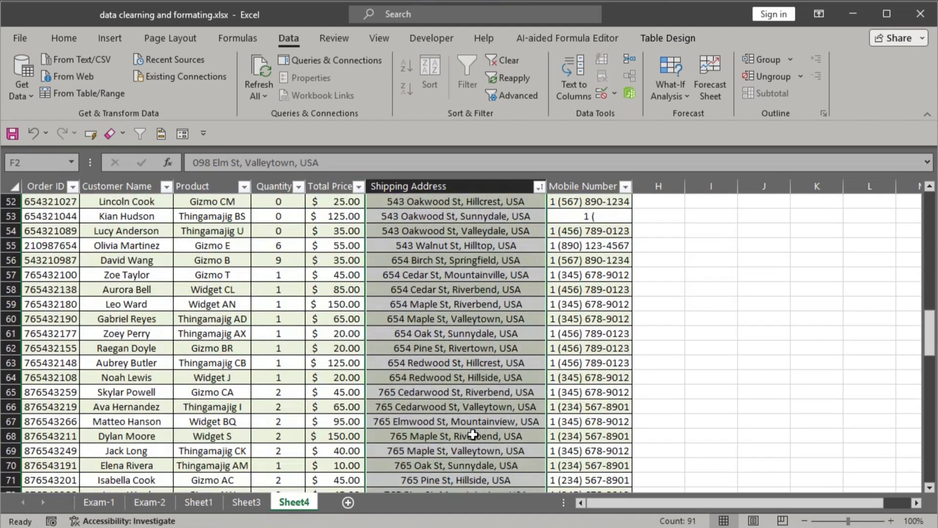
scroll(482, 425, up, 3)
scroll(486, 415, down, 10)
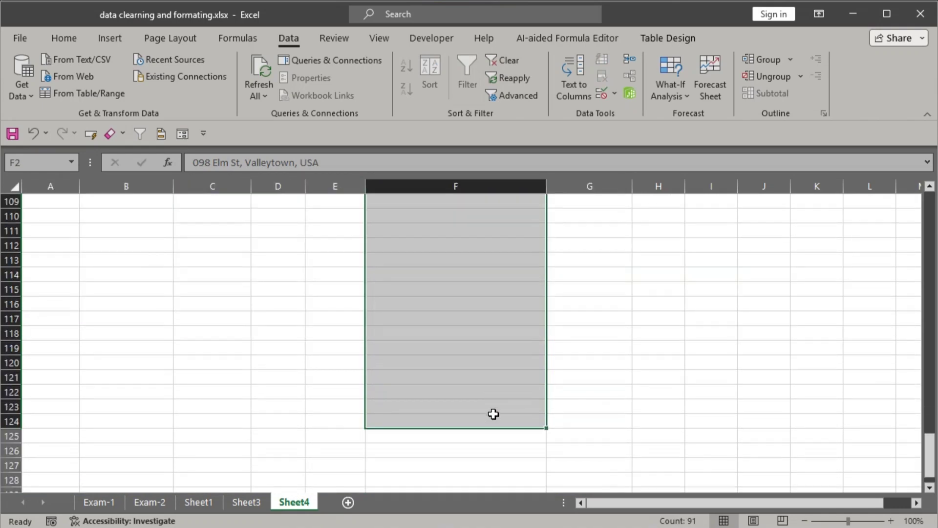
scroll(493, 414, up, 11)
scroll(493, 414, up, 18)
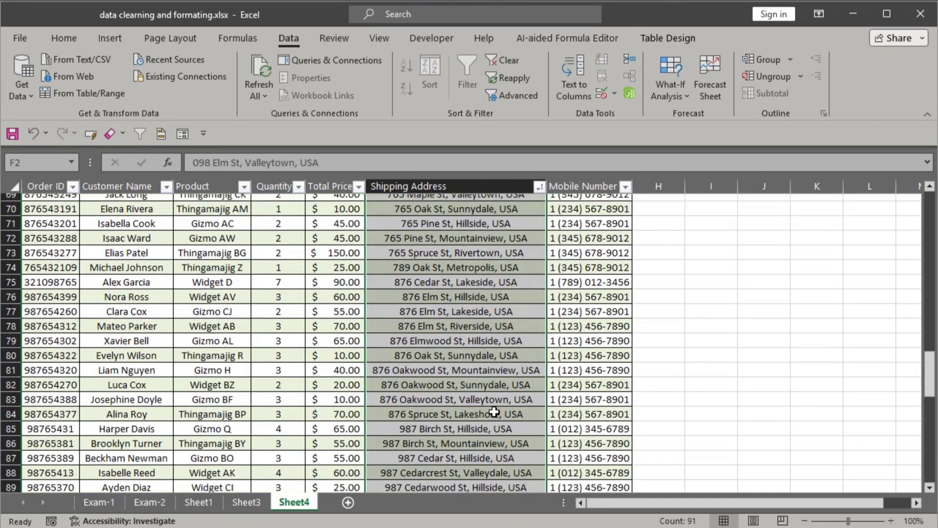
scroll(515, 379, up, 8)
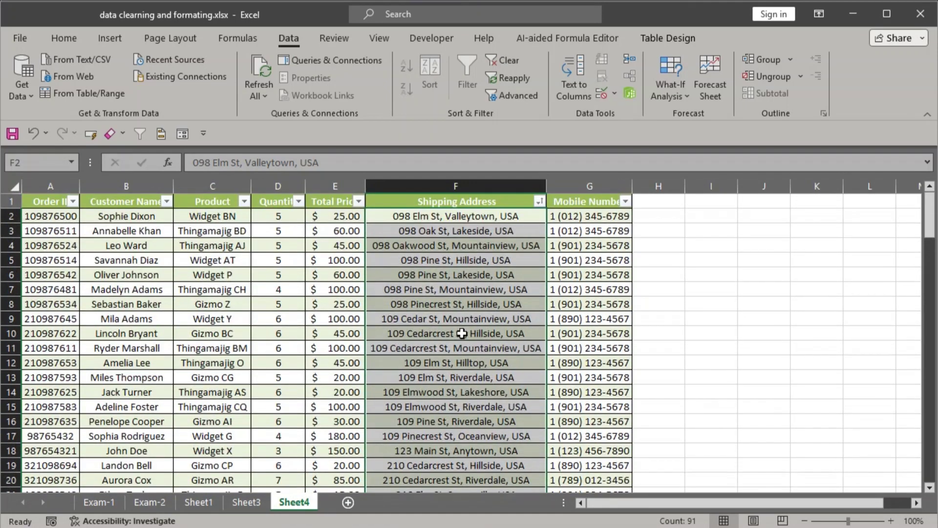
Copy the shipping address in F3 into F4 to create a test duplicate, and select both cells
click(454, 229)
key(ctrl+c)
click(446, 246)
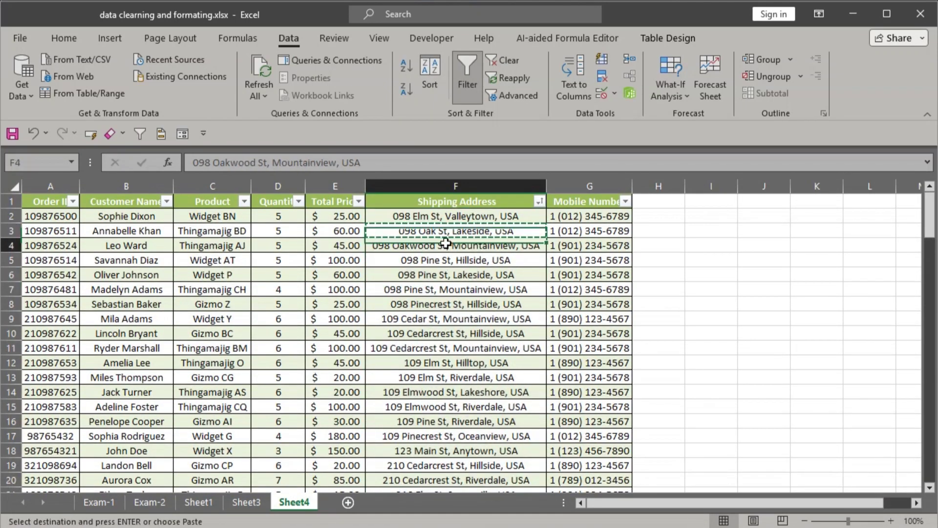
key(Return)
drag(447, 231, 447, 247)
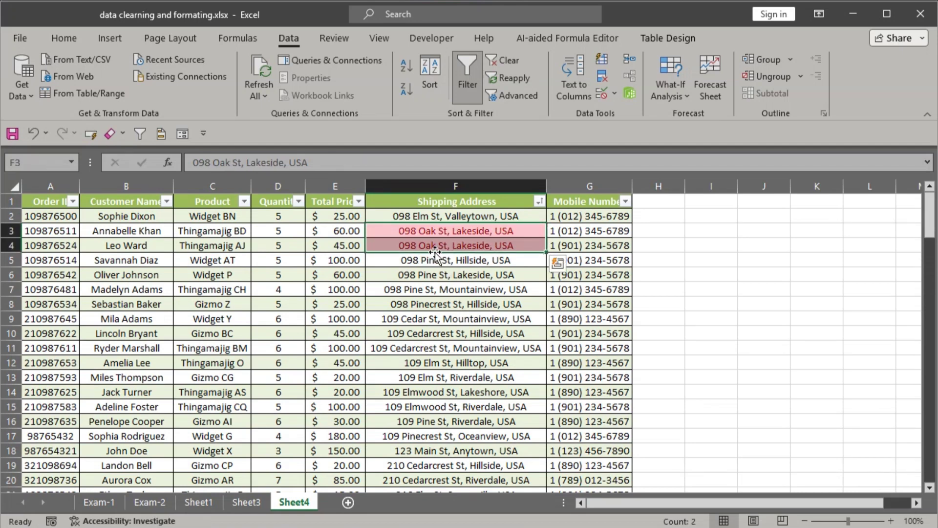
Select the addresses F2:F14 and remove duplicate orders again, comparing only the Shipping Address column
drag(445, 216, 452, 392)
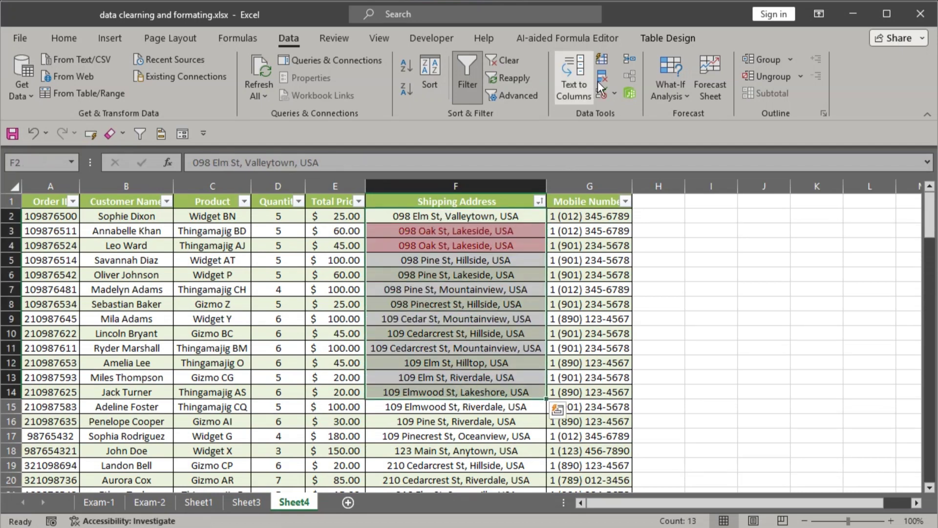
click(601, 79)
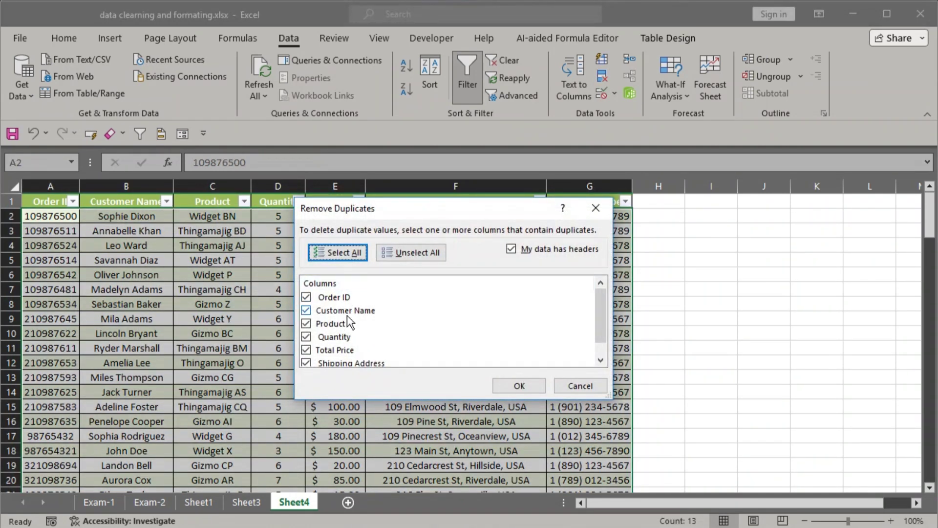
click(406, 255)
scroll(391, 360, down, 1)
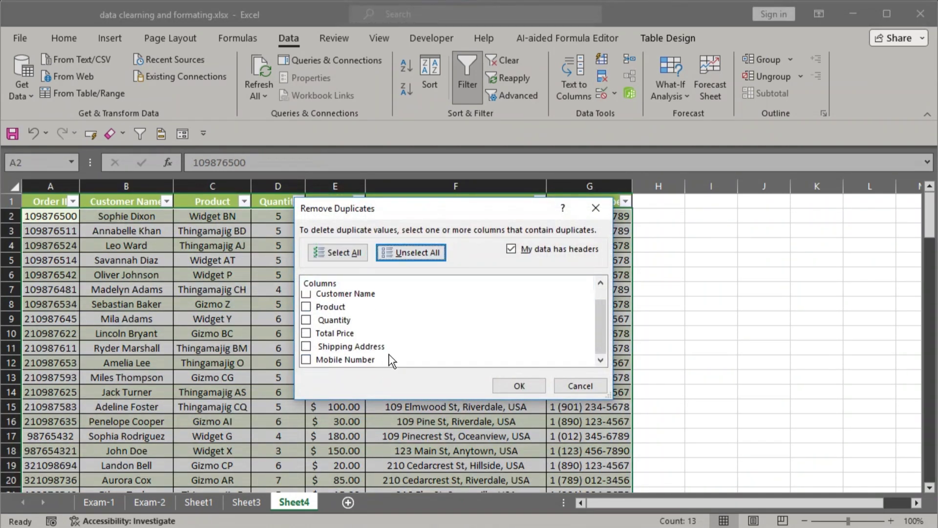
click(359, 347)
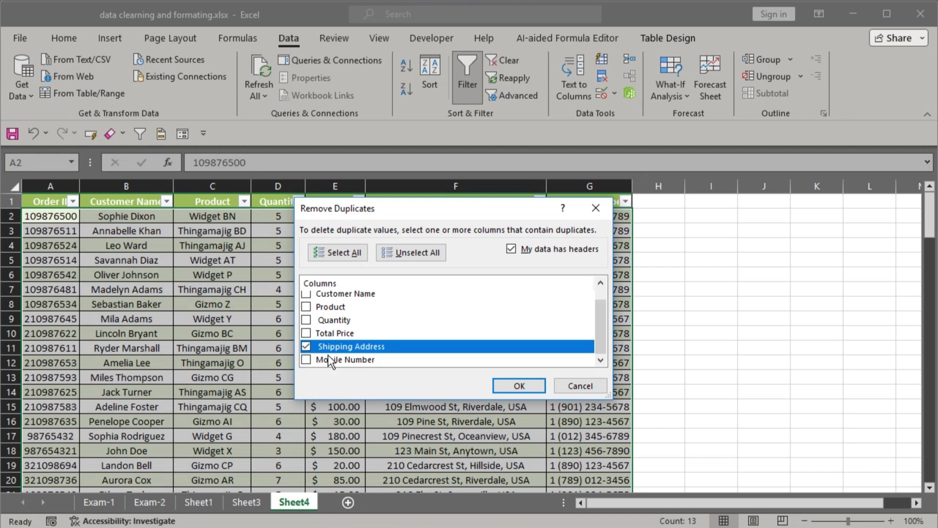
click(518, 385)
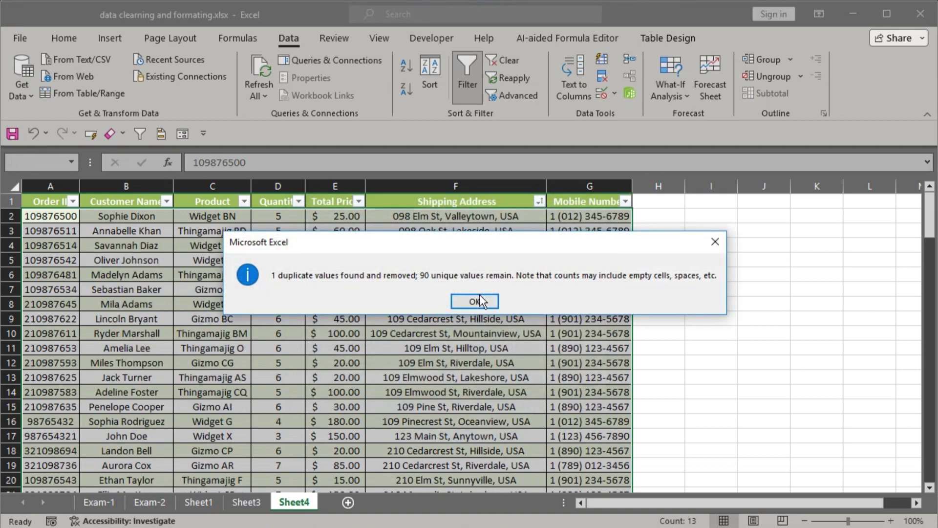
click(477, 297)
key(Down)
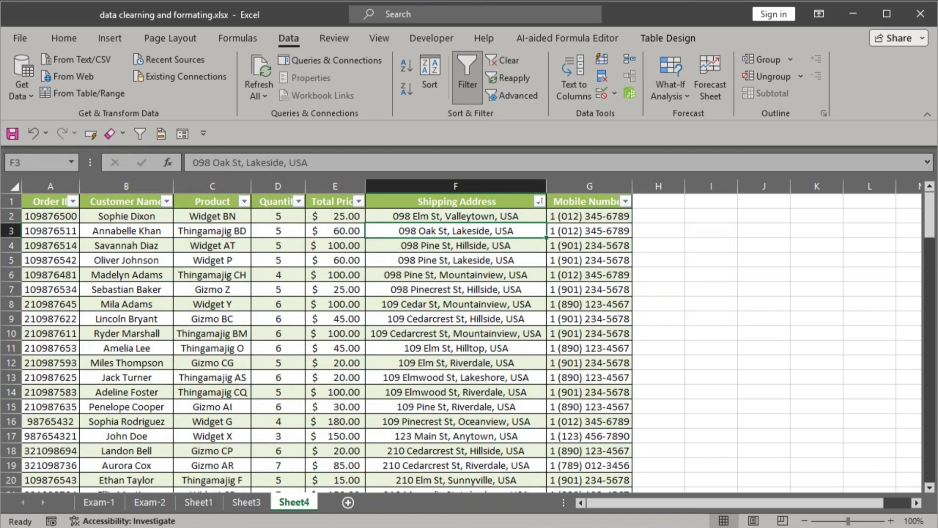